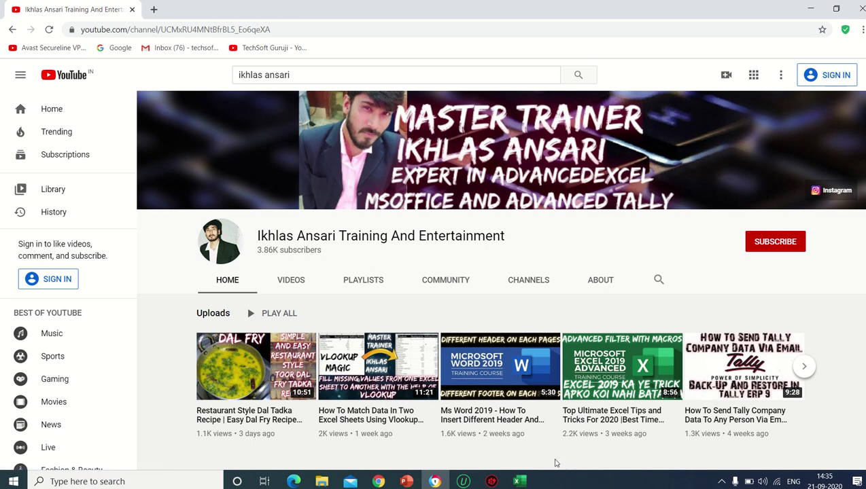
- Switch from Chrome to the Excel workbook Book1 holding the marks table
{"action": "left_click", "coordinate": [517, 481]}
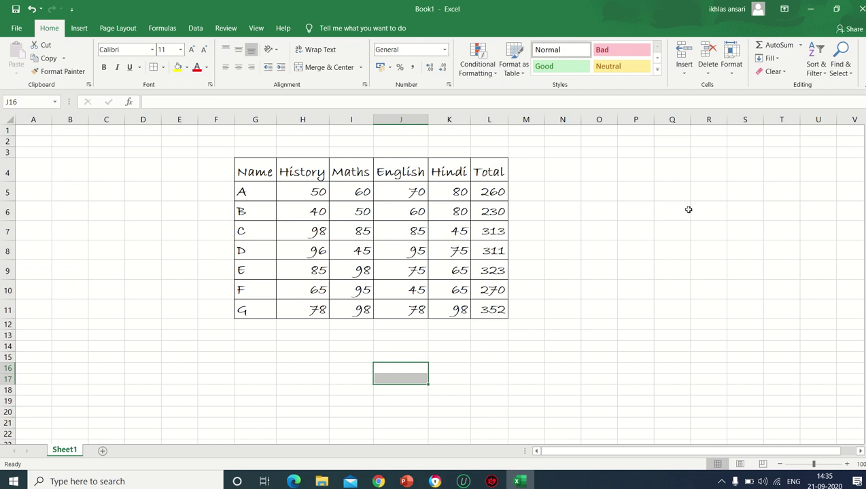
- Create a blank workbook, Book2, from the File > New page
{"action": "scroll", "coordinate": [713, 261], "scroll_direction": "down", "scroll_amount": 2}
{"action": "scroll", "coordinate": [734, 254], "scroll_direction": "up", "scroll_amount": 2}
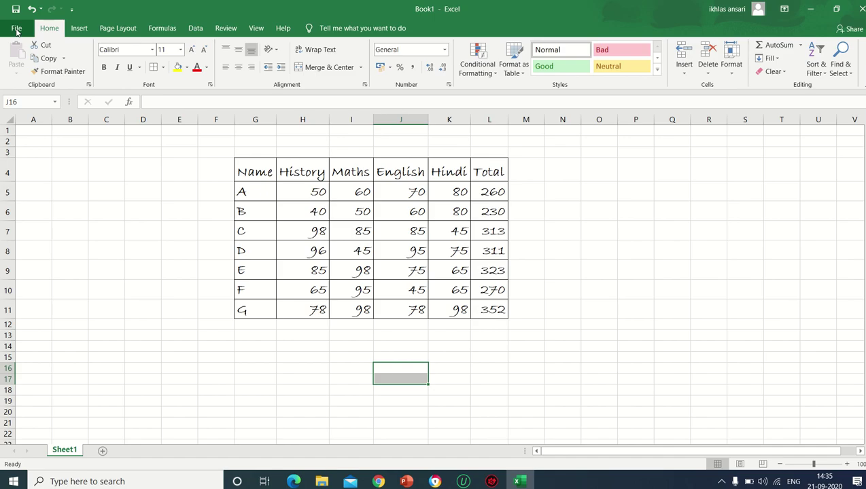
{"action": "left_click", "coordinate": [16, 28]}
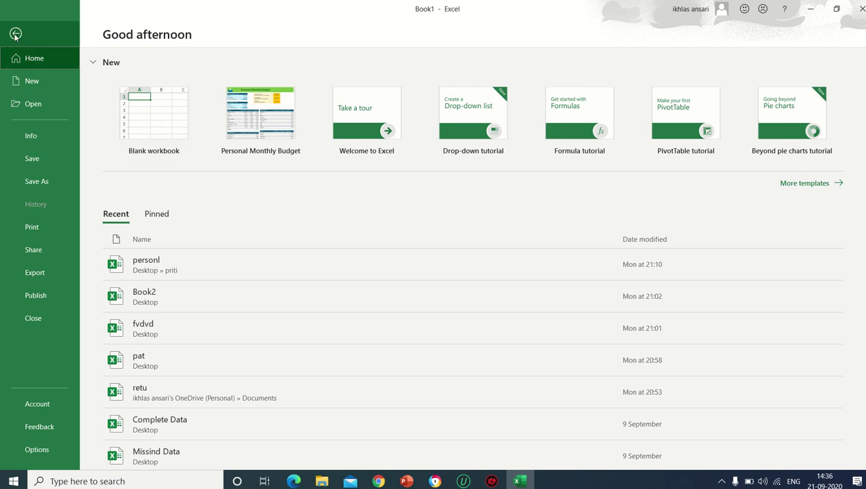
{"action": "left_click", "coordinate": [34, 82]}
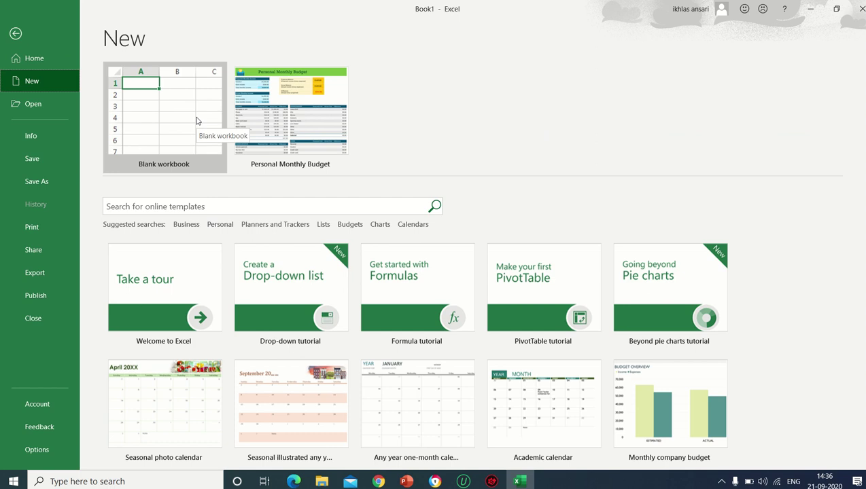
{"action": "left_click", "coordinate": [192, 114]}
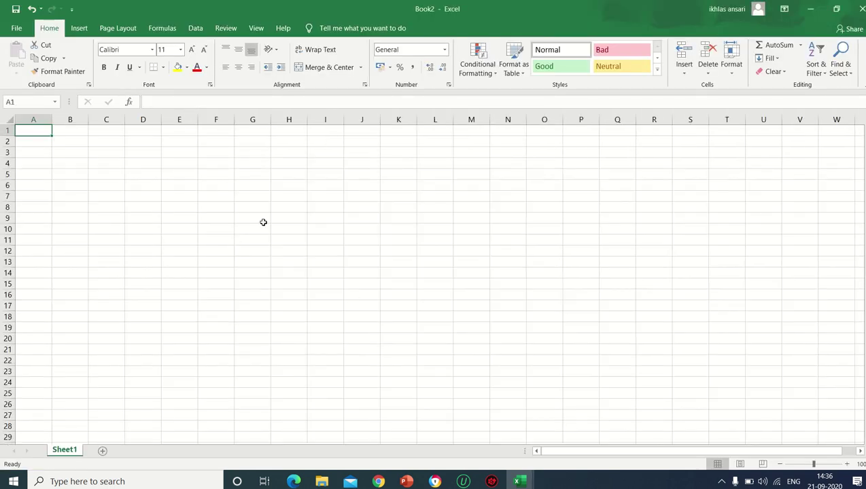
{"action": "left_click", "coordinate": [80, 29]}
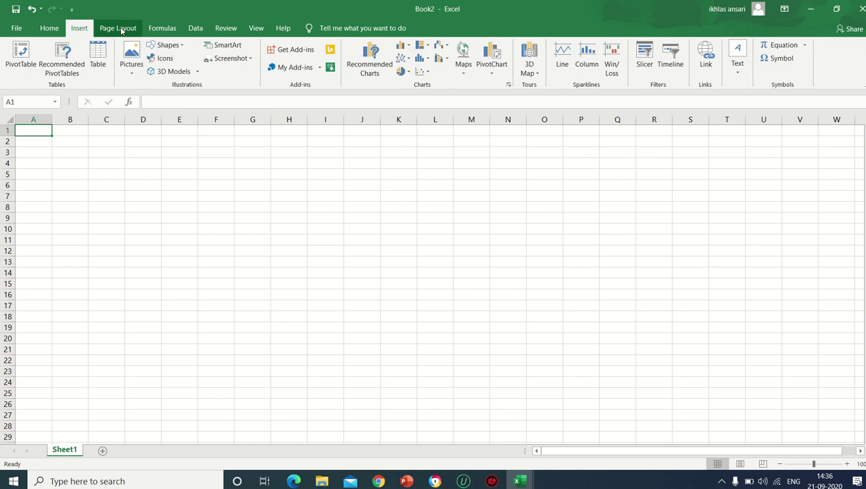
{"action": "left_click", "coordinate": [119, 29]}
{"action": "left_click", "coordinate": [167, 28]}
{"action": "left_click", "coordinate": [195, 28]}
{"action": "left_click", "coordinate": [228, 29]}
{"action": "left_click", "coordinate": [256, 29]}
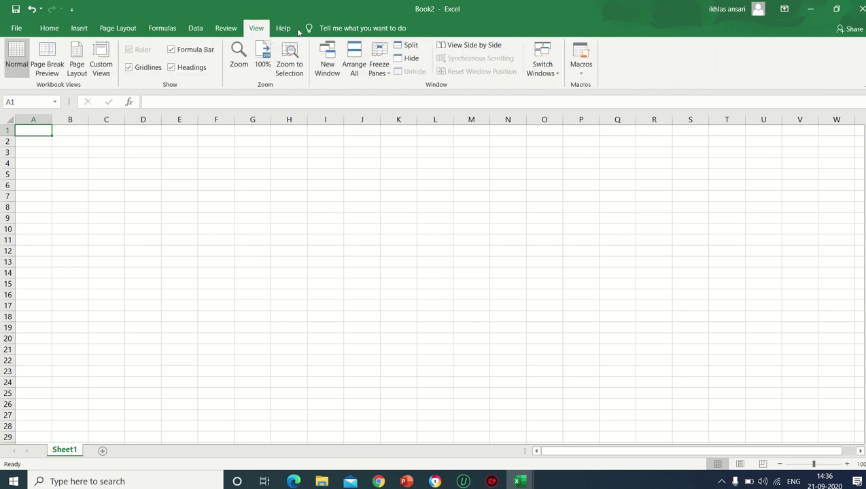
{"action": "left_click", "coordinate": [59, 29]}
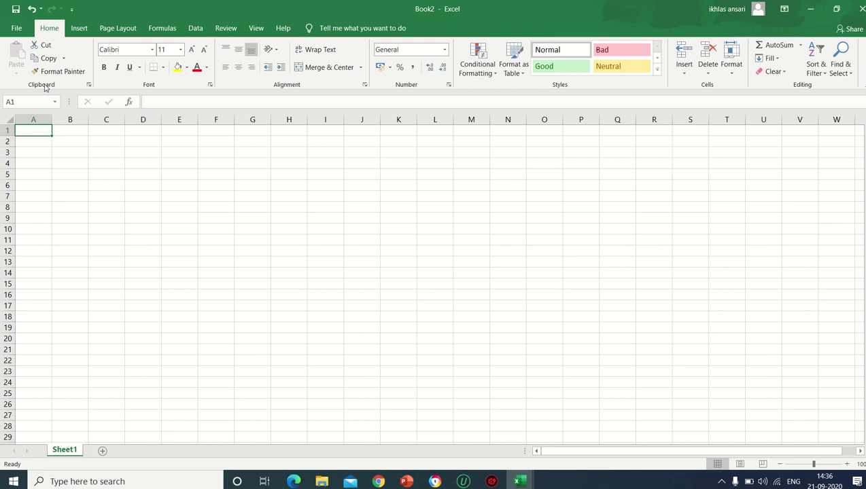
{"action": "left_click", "coordinate": [178, 154]}
- Back in Book1, copy student A's row G5:L5 into row 12 below the table
{"action": "left_click", "coordinate": [519, 481]}
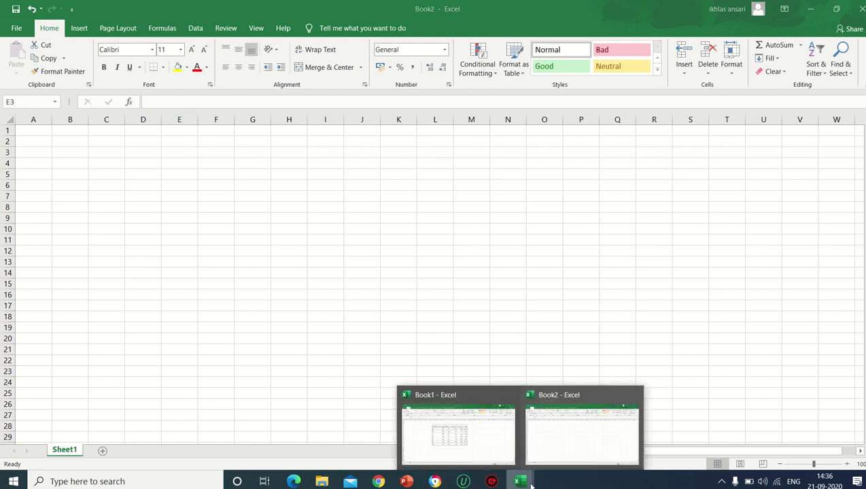
{"action": "left_click", "coordinate": [455, 453]}
{"action": "left_click", "coordinate": [299, 413]}
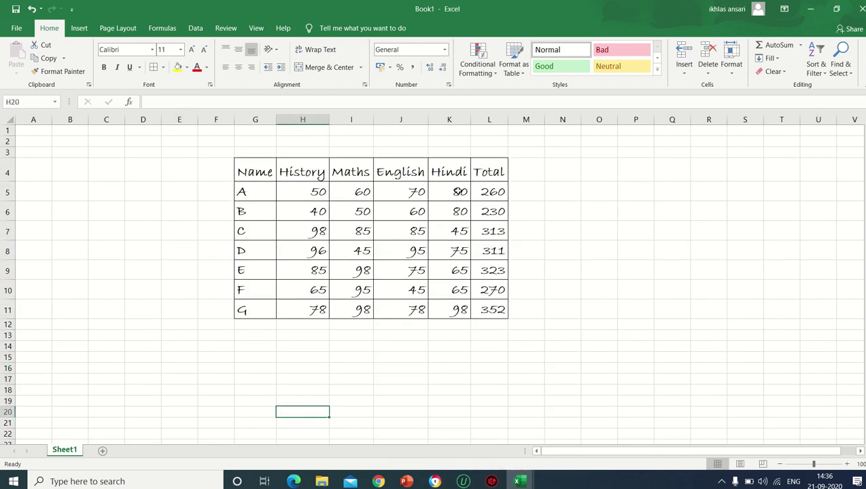
{"action": "left_click_drag", "start_coordinate": [258, 194], "coordinate": [493, 192]}
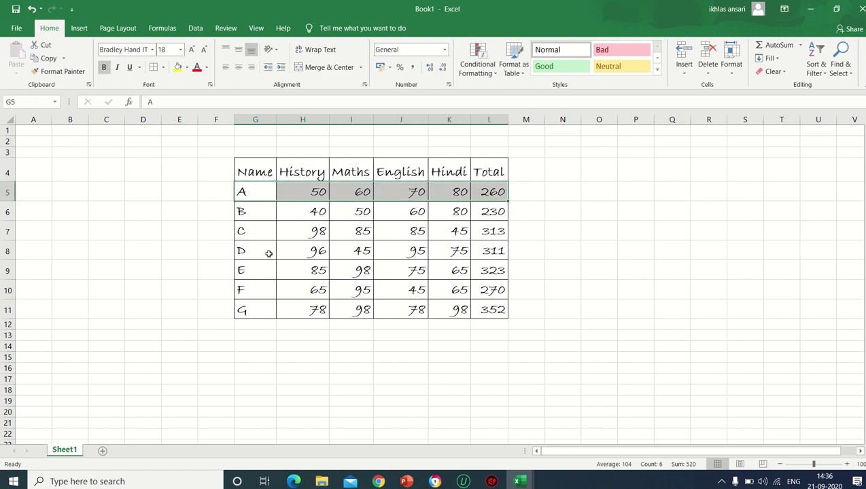
{"action": "left_click_drag", "start_coordinate": [258, 194], "coordinate": [478, 190]}
{"action": "left_click", "coordinate": [47, 59]}
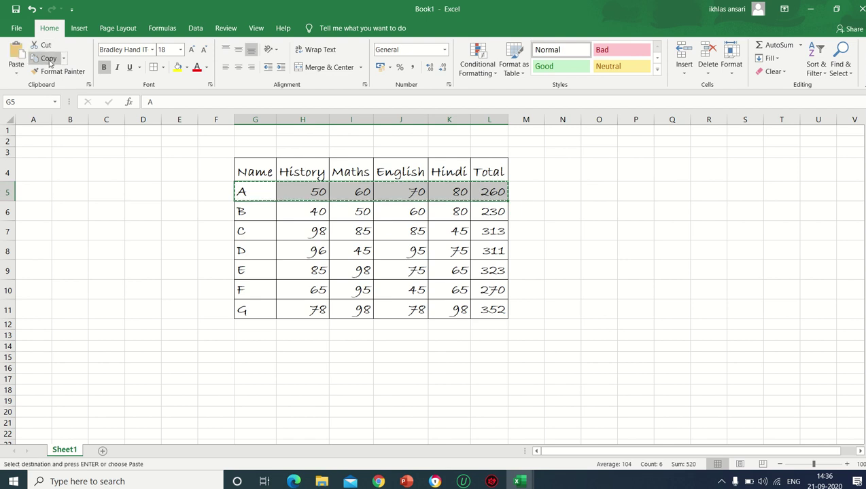
{"action": "left_click", "coordinate": [253, 323]}
{"action": "left_click", "coordinate": [16, 54]}
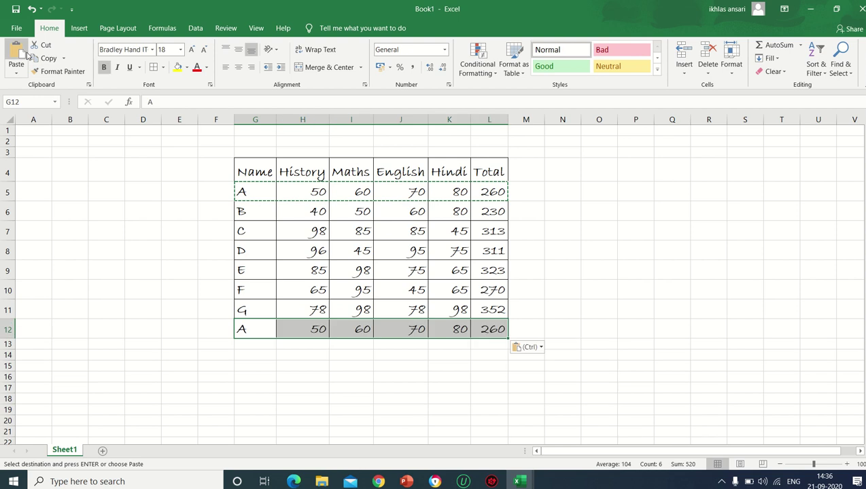
{"action": "left_click", "coordinate": [401, 387]}
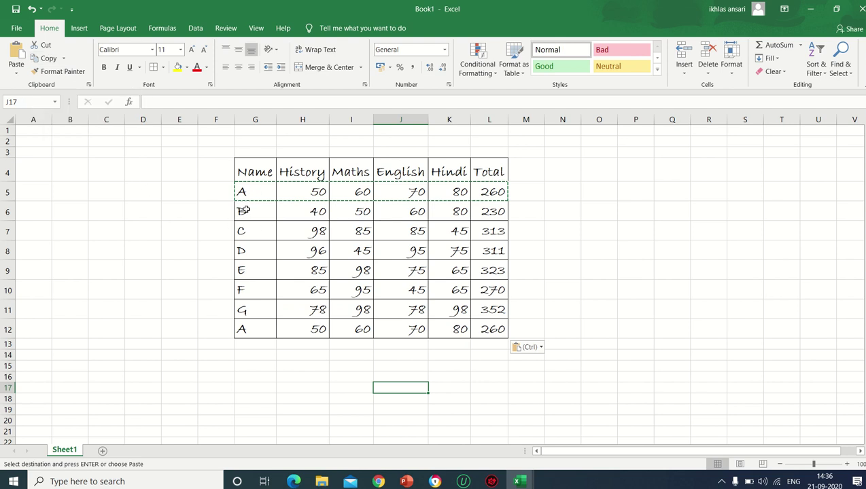
- Cut student B's row G6:L6 into row 13, leaving row 6 empty
{"action": "left_click_drag", "start_coordinate": [243, 210], "coordinate": [340, 211]}
{"action": "left_click_drag", "start_coordinate": [260, 211], "coordinate": [500, 212]}
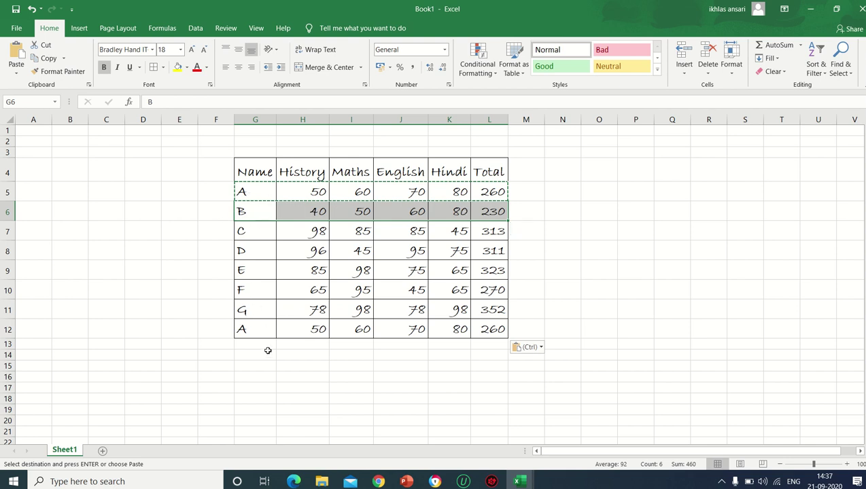
{"action": "left_click_drag", "start_coordinate": [245, 212], "coordinate": [479, 212]}
{"action": "left_click", "coordinate": [45, 45]}
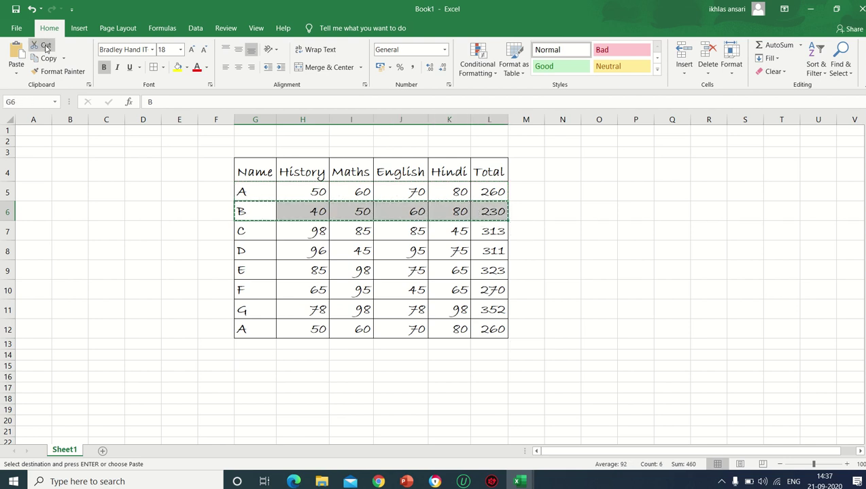
{"action": "left_click", "coordinate": [242, 343]}
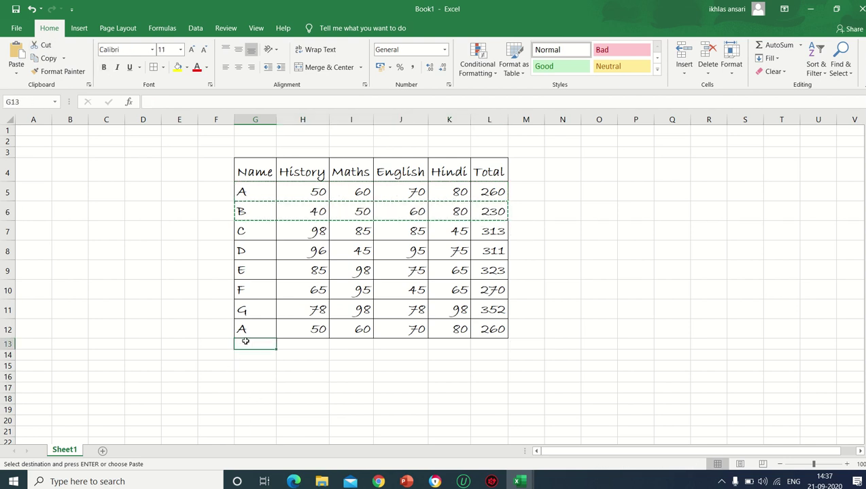
{"action": "left_click", "coordinate": [16, 49]}
{"action": "left_click", "coordinate": [594, 254]}
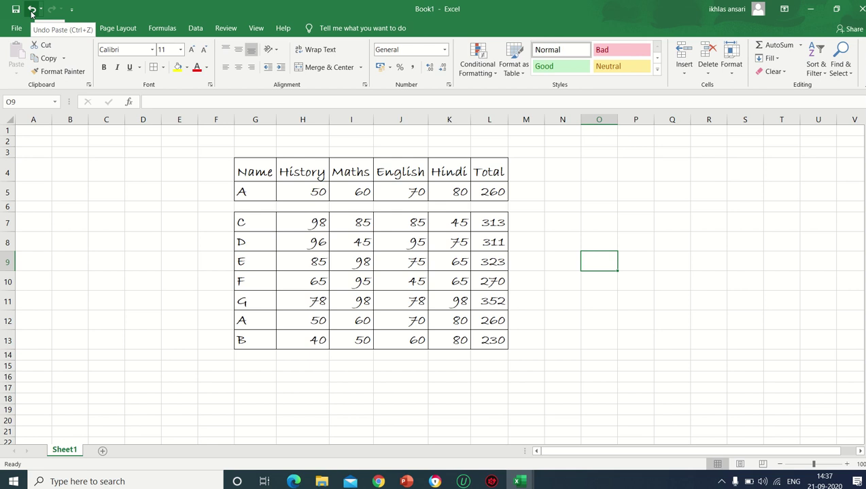
- Undo twice, returning B to row 6 and removing the duplicate A row
{"action": "left_click", "coordinate": [31, 12]}
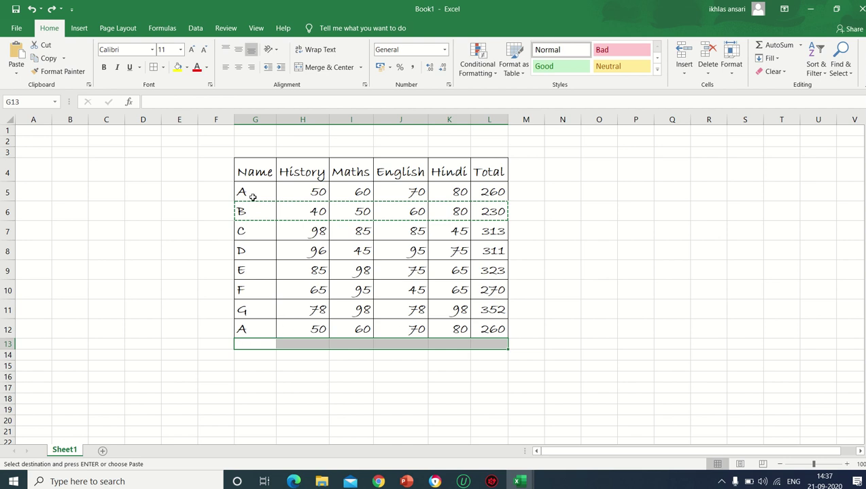
{"action": "left_click", "coordinate": [32, 9]}
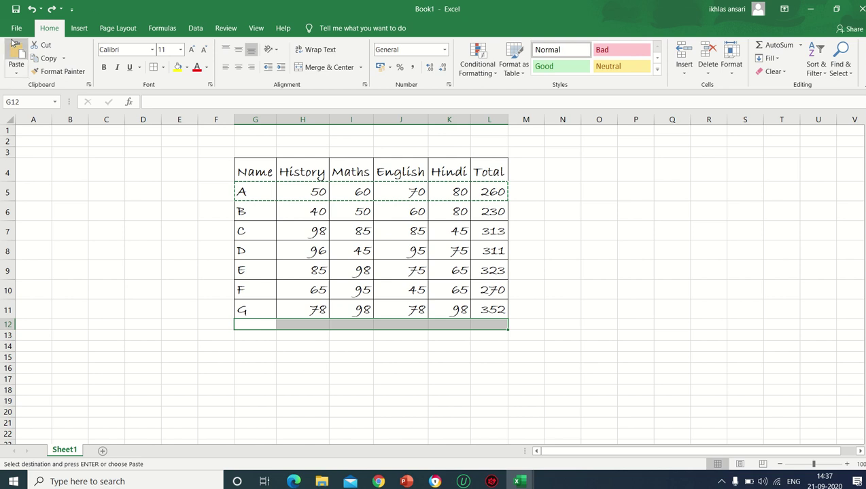
{"action": "left_click", "coordinate": [211, 379]}
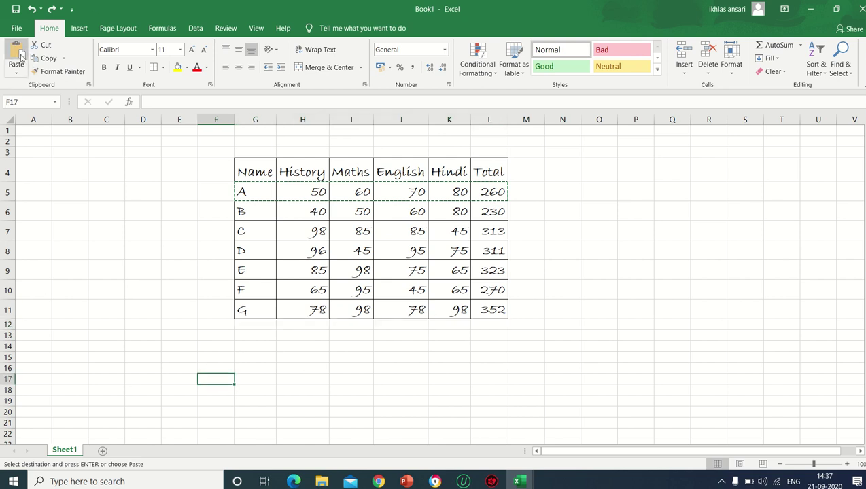
{"action": "left_click", "coordinate": [355, 401]}
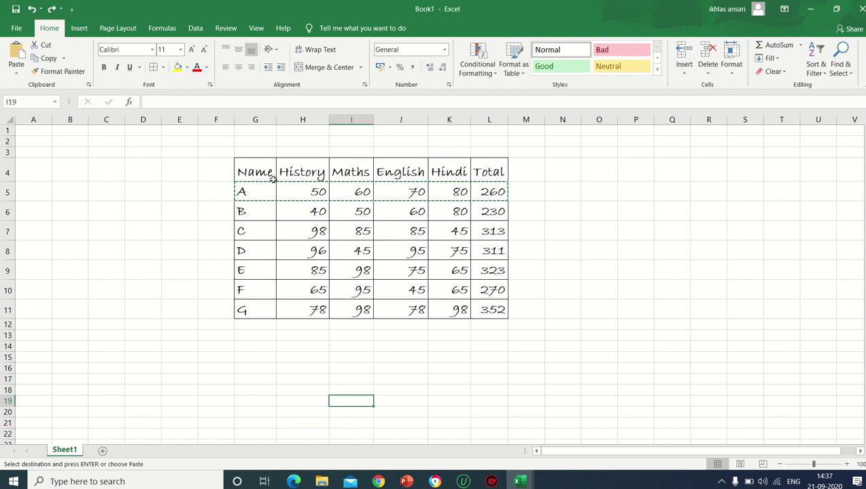
- Try selecting parts of the marks table: heading cells, student names and subject headings
{"action": "left_click_drag", "start_coordinate": [253, 171], "coordinate": [486, 307]}
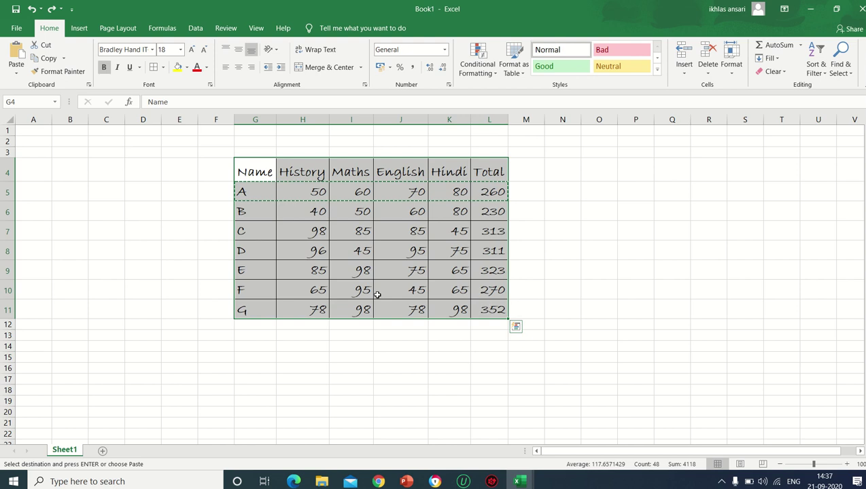
{"action": "left_click", "coordinate": [256, 171]}
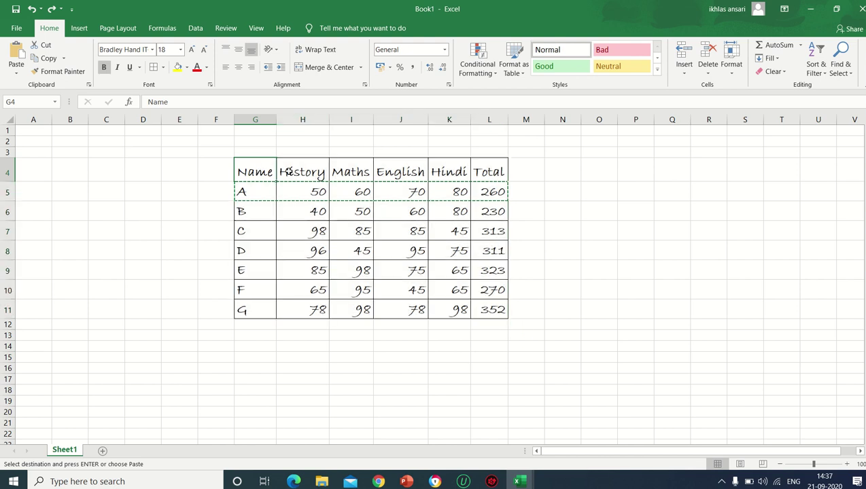
{"action": "left_click", "coordinate": [290, 172]}
{"action": "left_click", "coordinate": [363, 173]}
{"action": "left_click", "coordinate": [401, 172]}
{"action": "left_click", "coordinate": [460, 171]}
{"action": "left_click", "coordinate": [489, 171]}
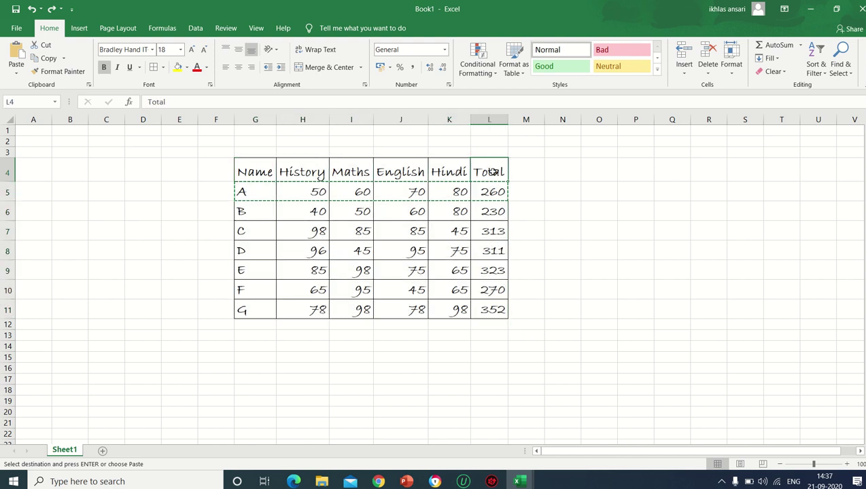
{"action": "left_click_drag", "start_coordinate": [247, 175], "coordinate": [252, 311]}
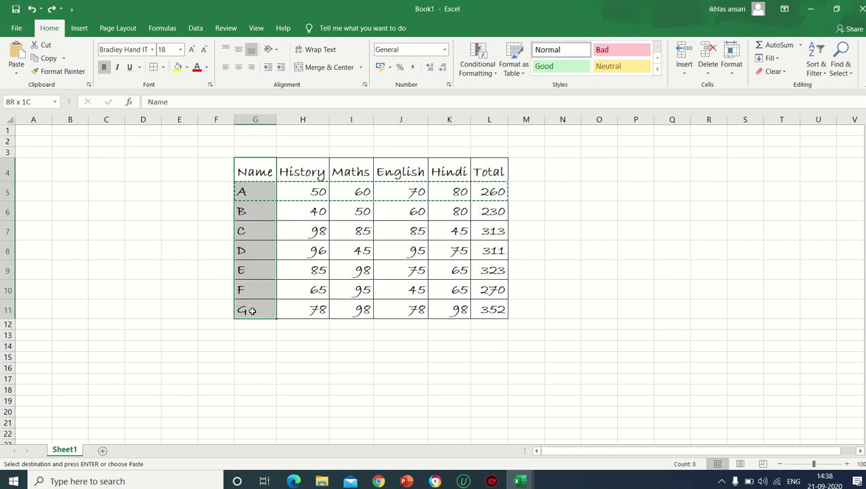
{"action": "left_click_drag", "start_coordinate": [252, 191], "coordinate": [246, 313]}
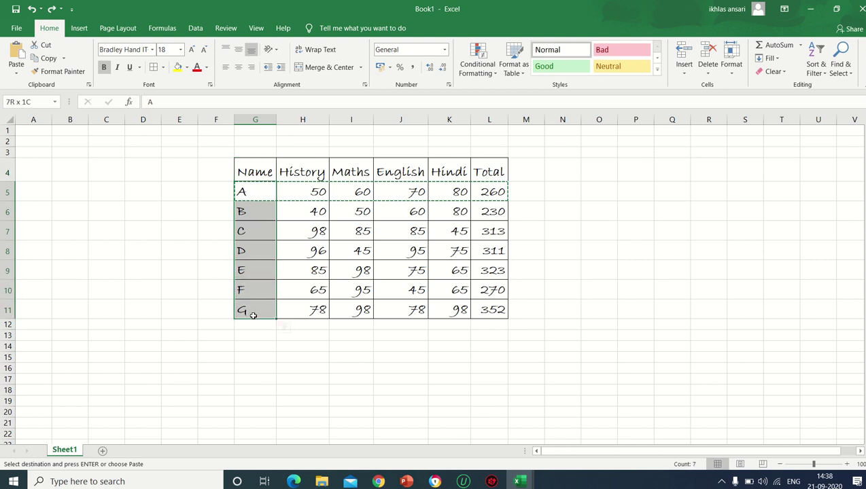
{"action": "left_click_drag", "start_coordinate": [286, 163], "coordinate": [489, 178]}
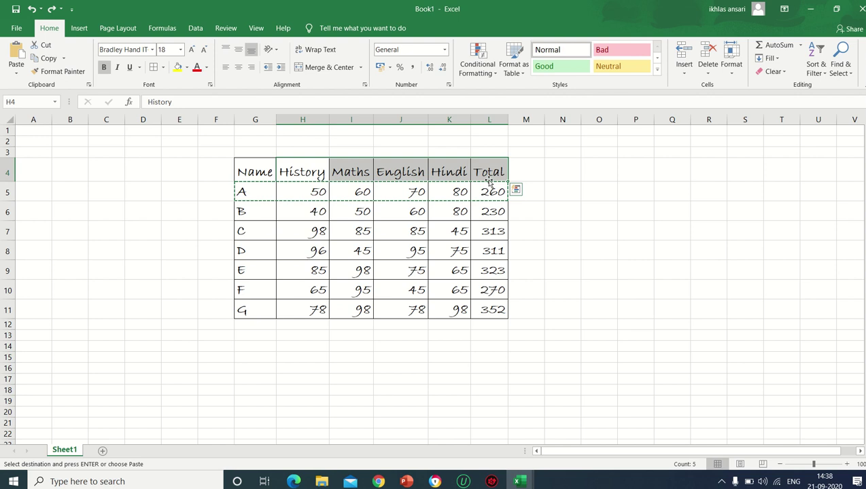
{"action": "left_click", "coordinate": [785, 265]}
- Copy the whole table G4:L11 with headings and pick N4 as destination
{"action": "left_click_drag", "start_coordinate": [258, 170], "coordinate": [491, 309]}
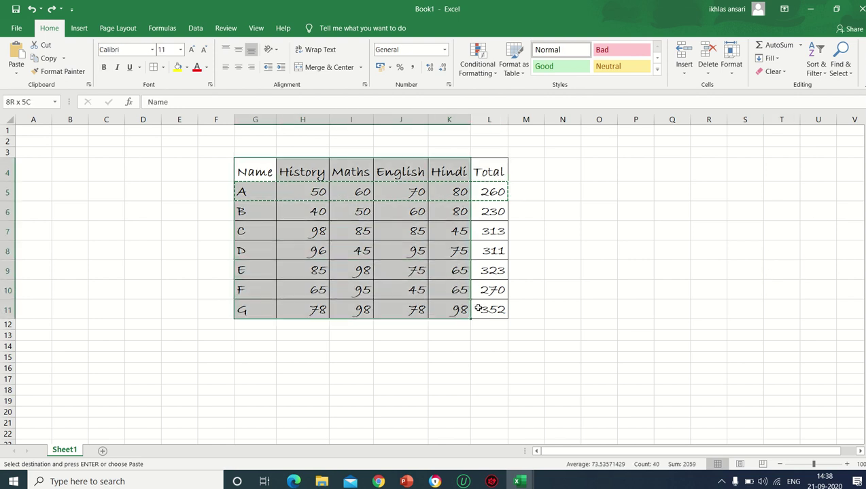
{"action": "left_click", "coordinate": [49, 59]}
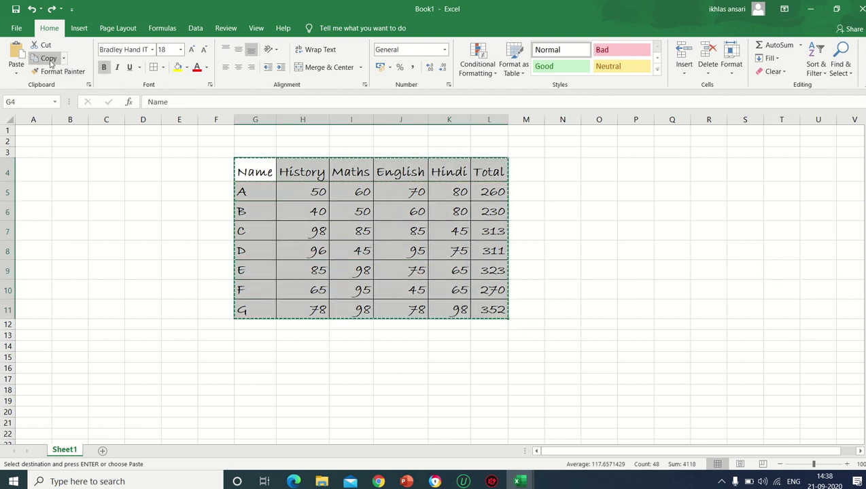
{"action": "left_click", "coordinate": [566, 167]}
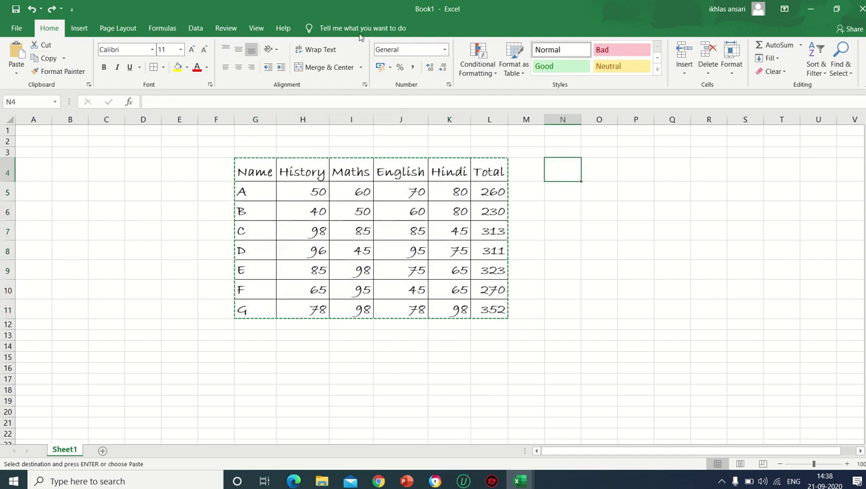
- Paste Special the table transposed at N4 and autofit column N to the subject labels
{"action": "left_click", "coordinate": [16, 73]}
{"action": "left_click", "coordinate": [27, 196]}
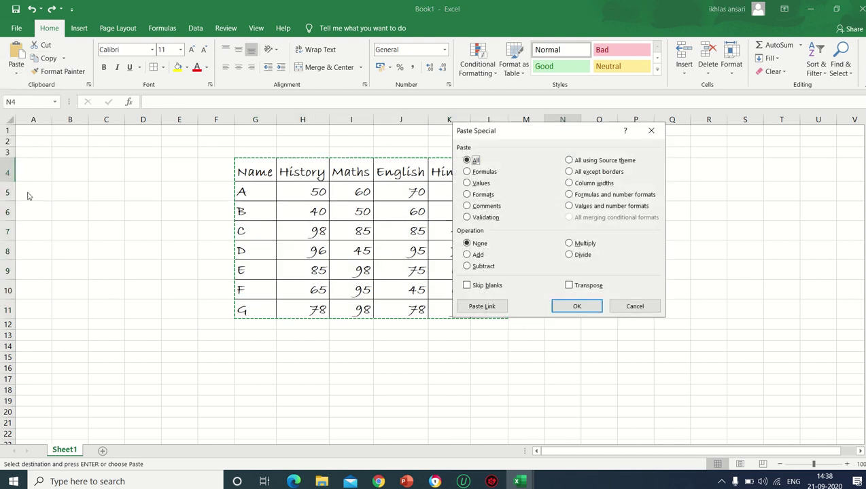
{"action": "left_click", "coordinate": [568, 285]}
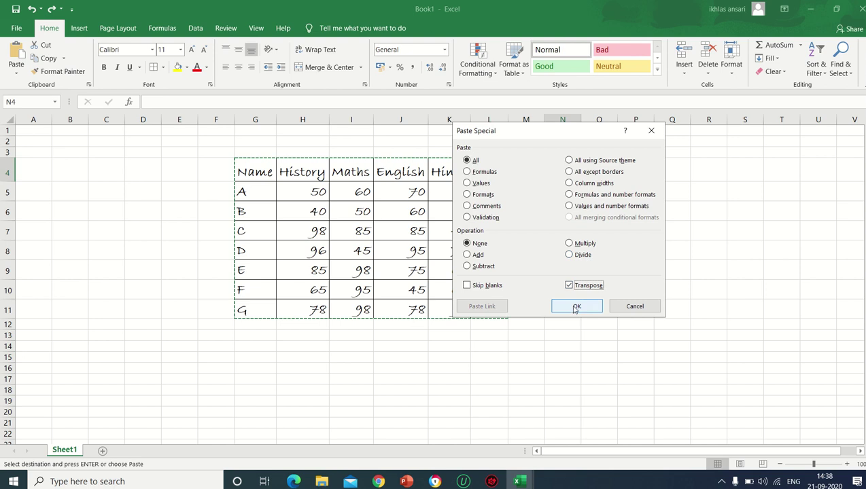
{"action": "left_click", "coordinate": [574, 307]}
{"action": "left_click", "coordinate": [631, 356]}
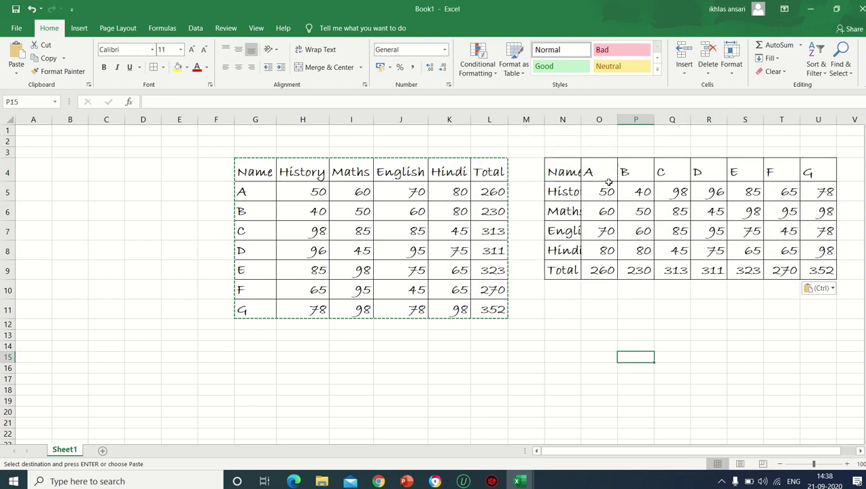
{"action": "double_click", "coordinate": [581, 119]}
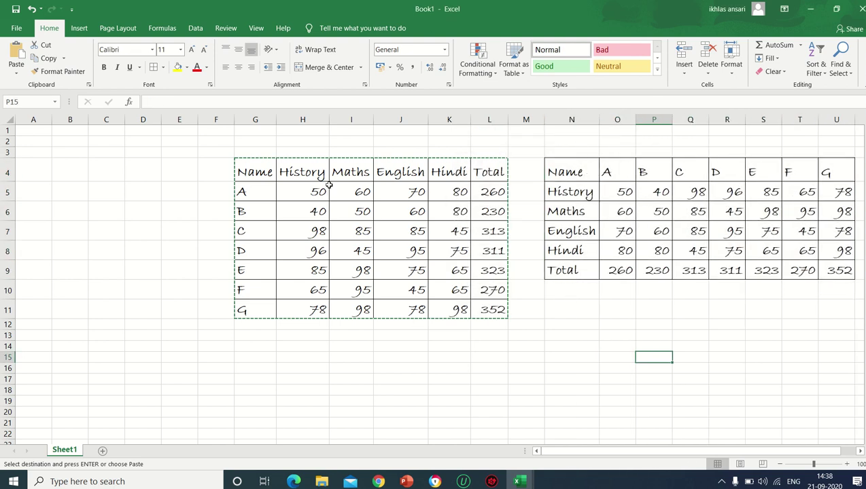
{"action": "left_click", "coordinate": [293, 370]}
{"action": "key", "text": "Escape"}
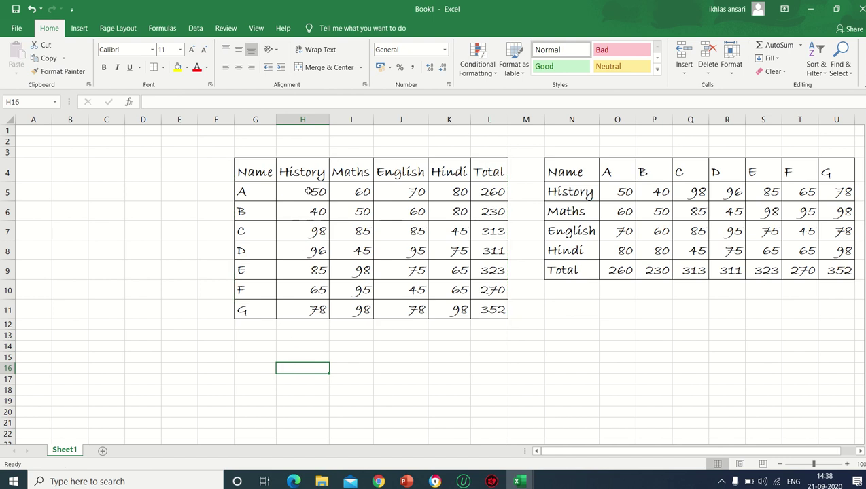
{"action": "left_click_drag", "start_coordinate": [294, 172], "coordinate": [489, 172]}
{"action": "left_click_drag", "start_coordinate": [572, 192], "coordinate": [575, 270]}
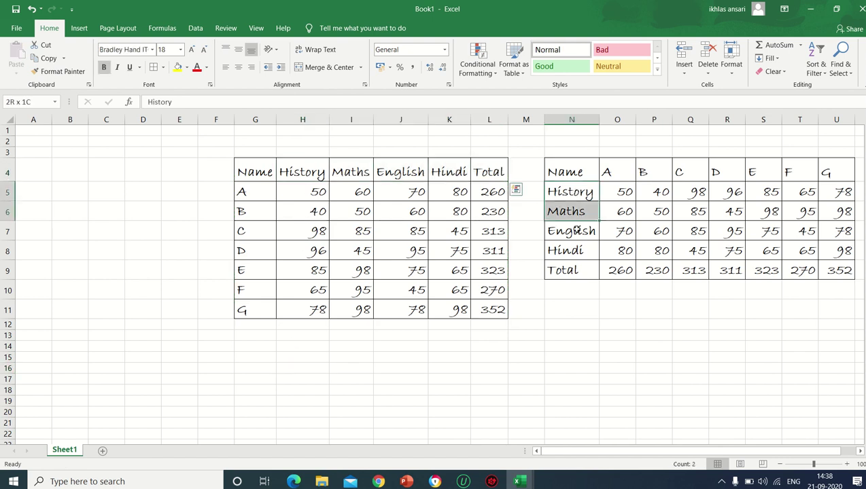
{"action": "left_click_drag", "start_coordinate": [250, 193], "coordinate": [250, 306]}
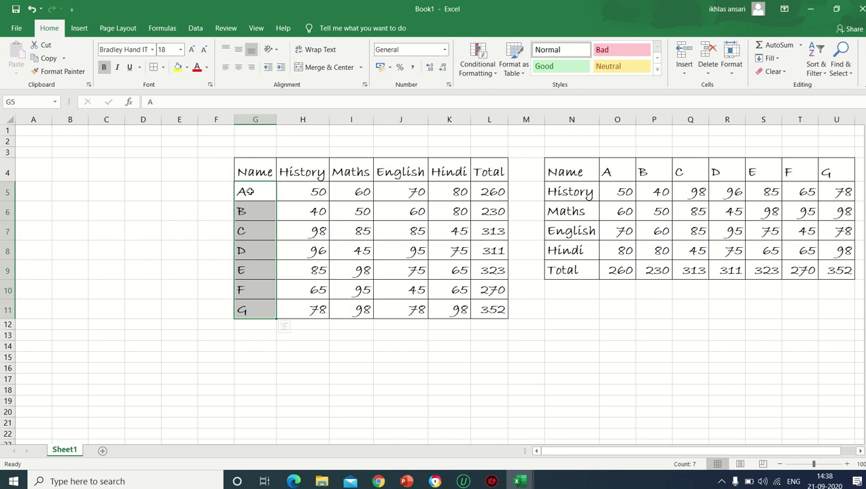
{"action": "left_click_drag", "start_coordinate": [612, 174], "coordinate": [829, 178]}
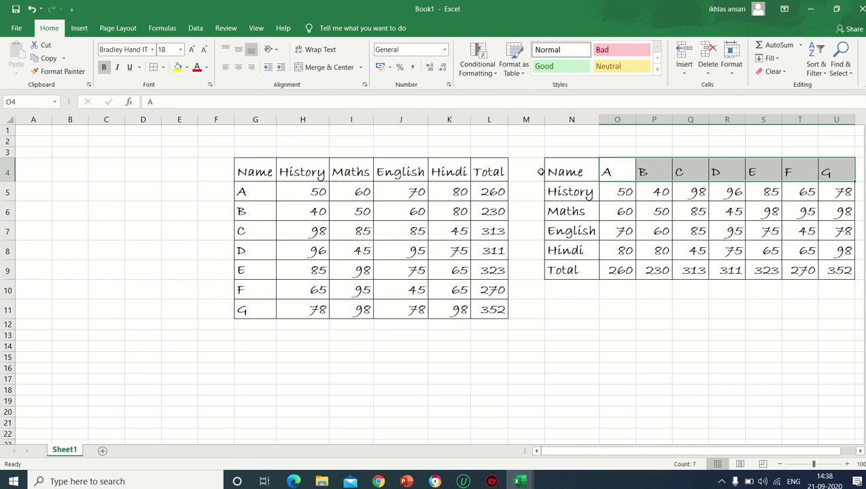
{"action": "left_click", "coordinate": [567, 179]}
{"action": "left_click_drag", "start_coordinate": [567, 179], "coordinate": [775, 272]}
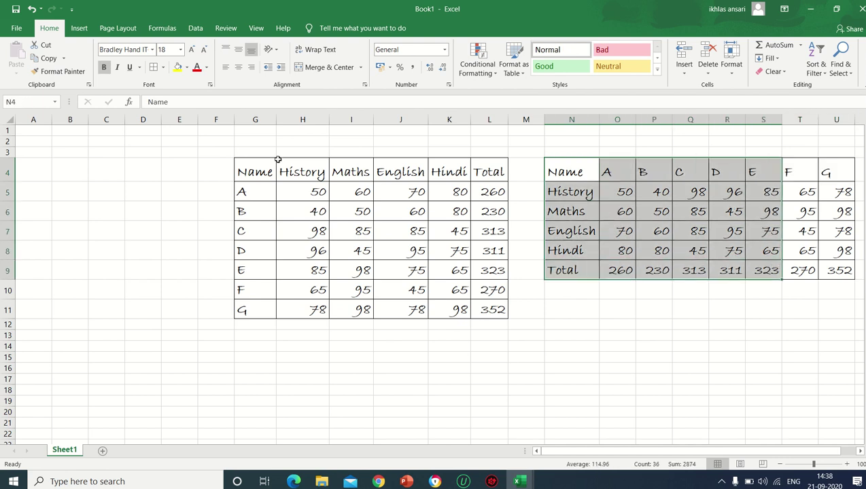
{"action": "mouse_move", "coordinate": [252, 168]}
{"action": "left_mouse_down"}
{"action": "mouse_move", "coordinate": [439, 230]}
{"action": "mouse_move", "coordinate": [462, 305]}
{"action": "left_mouse_up"}
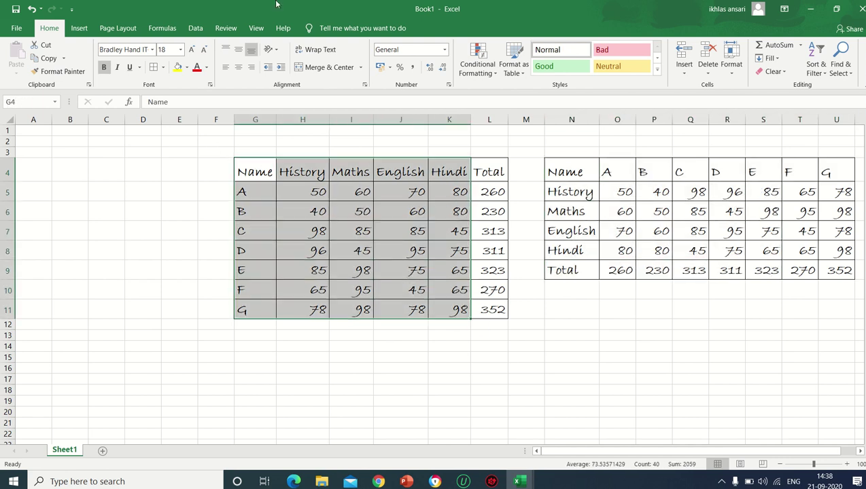
{"action": "left_click", "coordinate": [422, 413]}
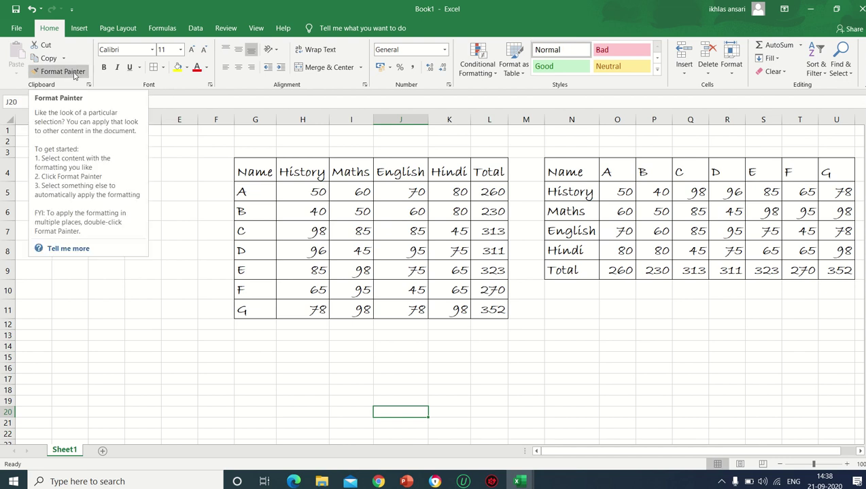
{"action": "left_click", "coordinate": [295, 376]}
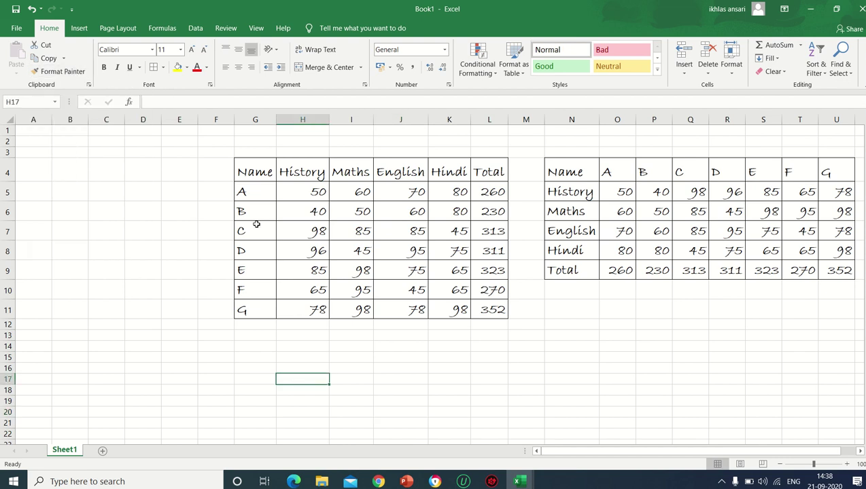
{"action": "left_click_drag", "start_coordinate": [255, 173], "coordinate": [252, 310]}
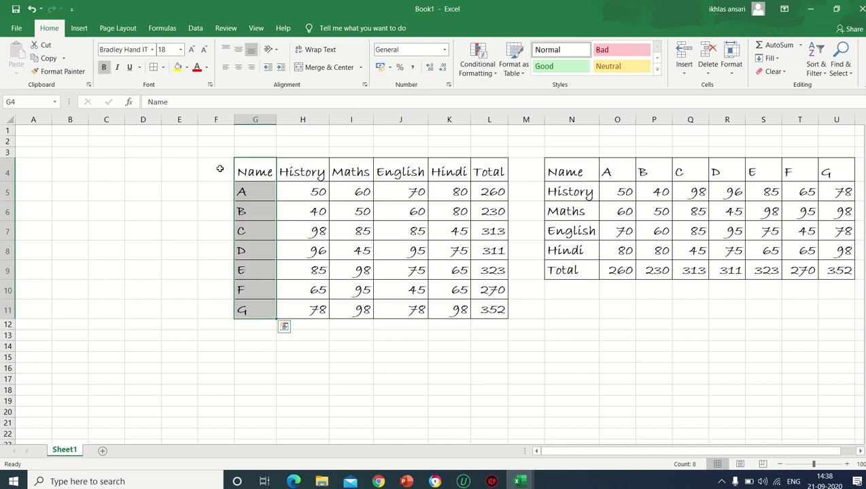
- Colour the Name header and student letters A–G in G4:G11 red
{"action": "left_click", "coordinate": [198, 69]}
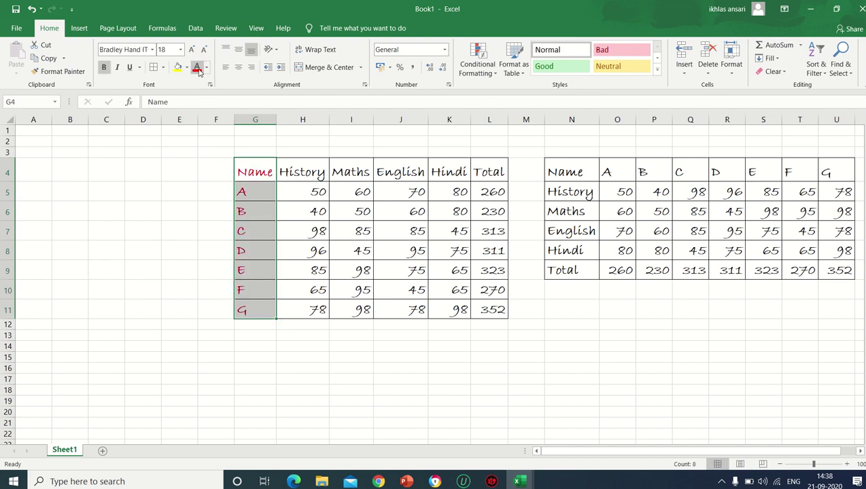
{"action": "left_click_drag", "start_coordinate": [319, 357], "coordinate": [319, 368]}
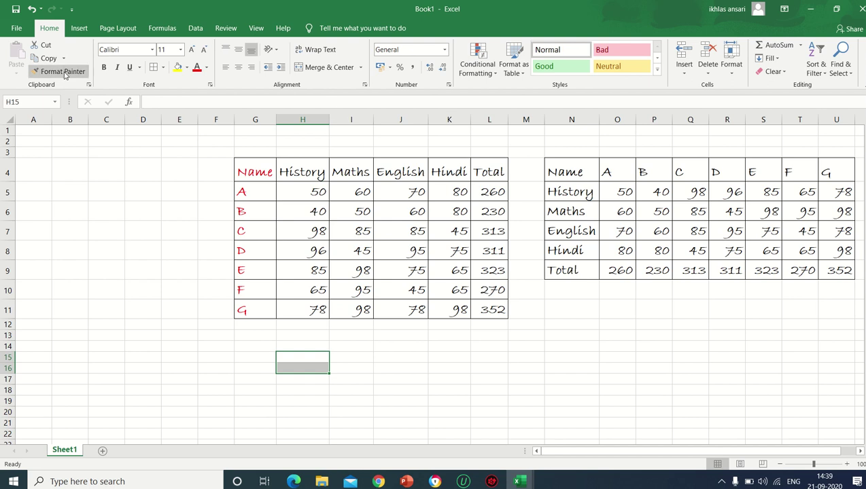
{"action": "left_click", "coordinate": [431, 442]}
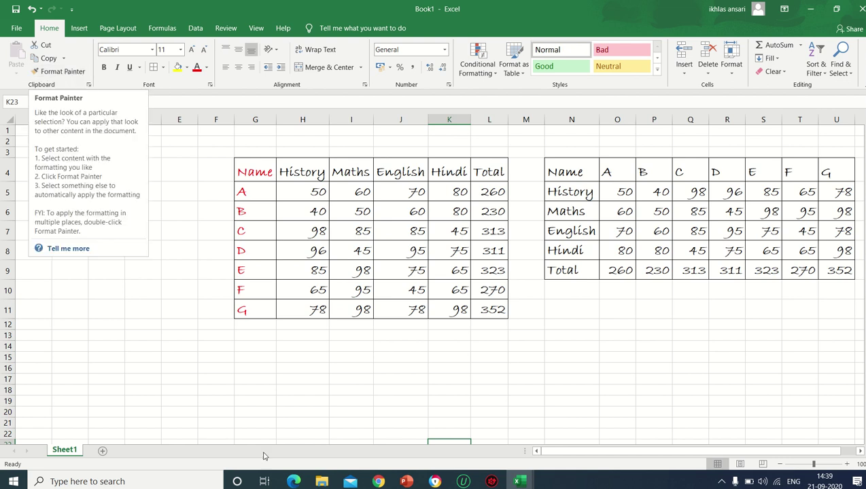
- Format-paint the red Name column G4:G11 onto the transposed labels N4:N9
{"action": "left_click", "coordinate": [255, 412]}
{"action": "left_click_drag", "start_coordinate": [267, 164], "coordinate": [257, 309]}
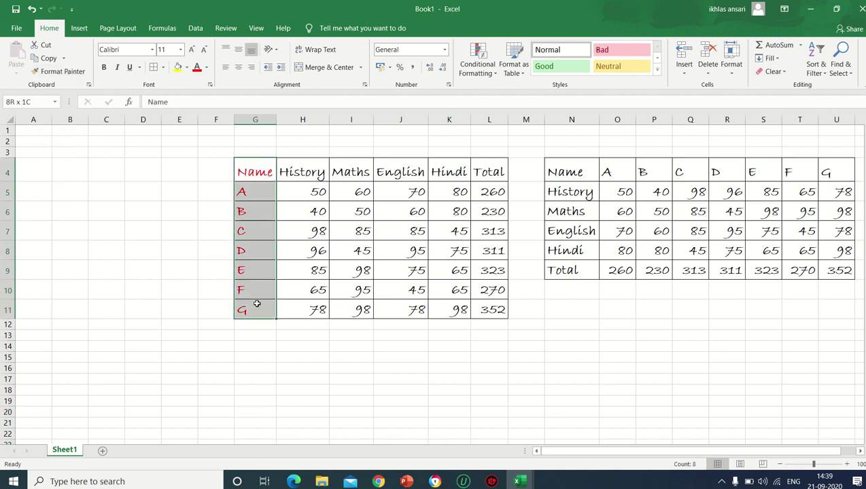
{"action": "left_click", "coordinate": [59, 72]}
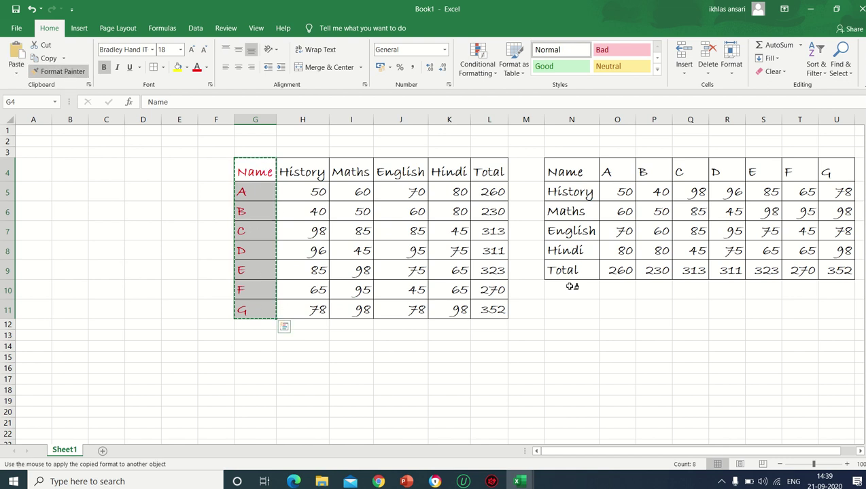
{"action": "left_click_drag", "start_coordinate": [572, 171], "coordinate": [576, 268]}
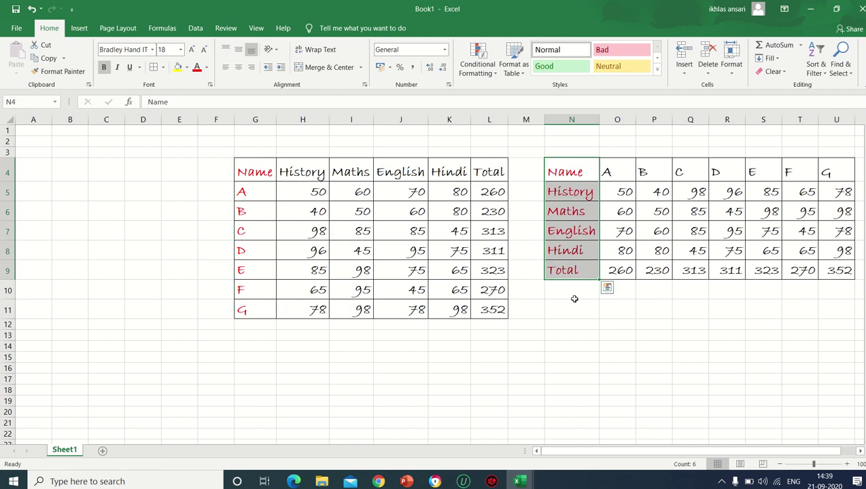
{"action": "left_click", "coordinate": [578, 334]}
{"action": "left_click_drag", "start_coordinate": [253, 170], "coordinate": [258, 305]}
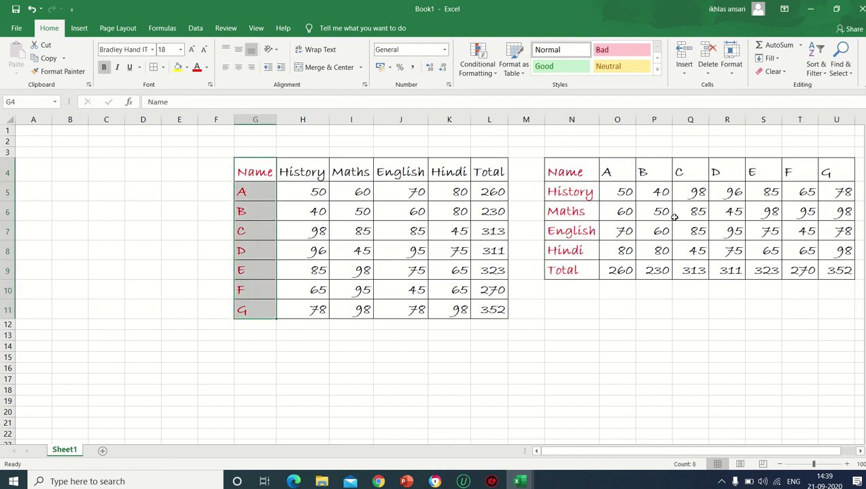
{"action": "left_click_drag", "start_coordinate": [577, 171], "coordinate": [582, 270]}
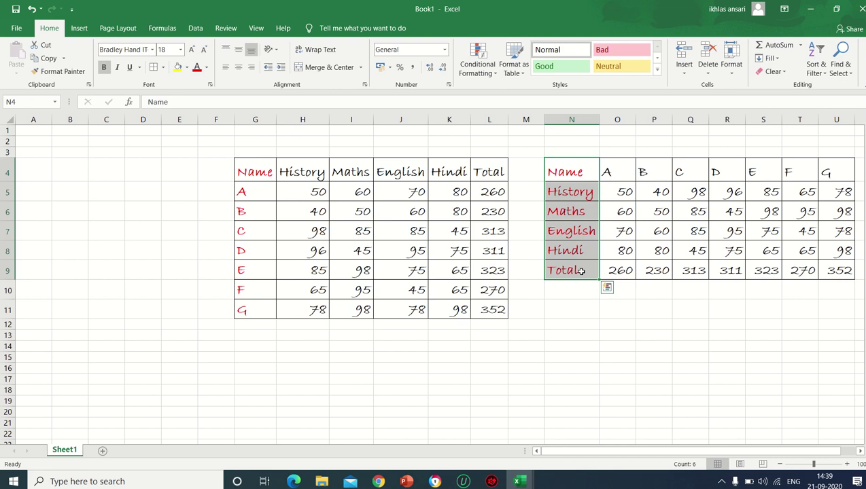
{"action": "left_click", "coordinate": [348, 365]}
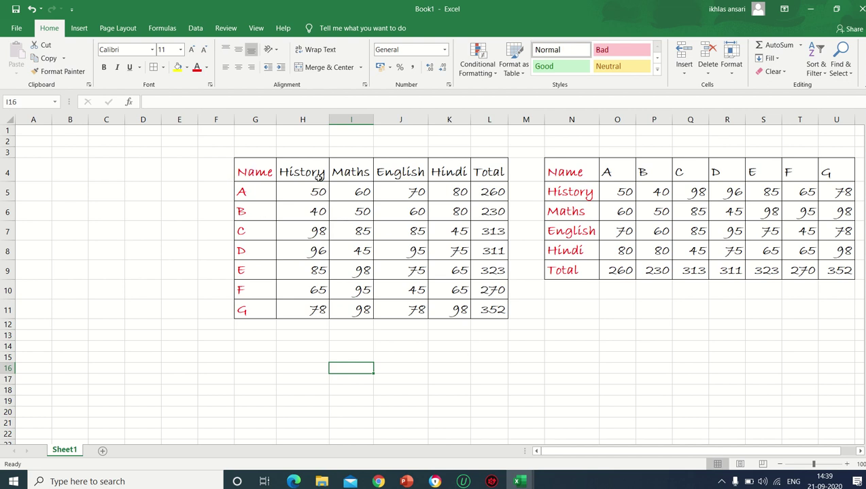
- Set the header row G4:L4, Name through Total, to the Broadway font
{"action": "left_click_drag", "start_coordinate": [245, 172], "coordinate": [489, 172]}
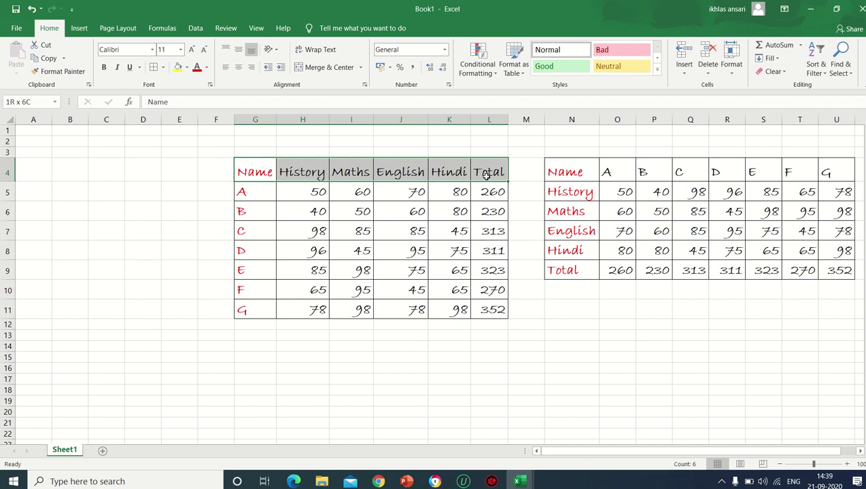
{"action": "left_click", "coordinate": [152, 50]}
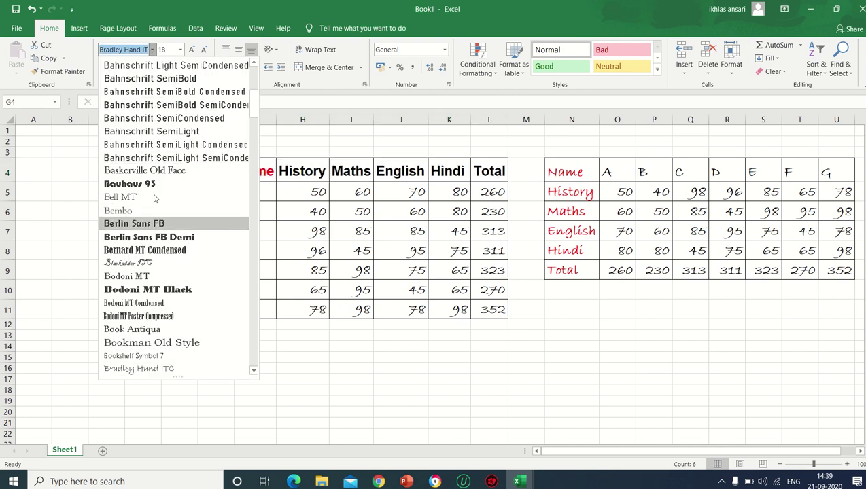
{"action": "scroll", "coordinate": [146, 272], "scroll_direction": "down", "scroll_amount": 2}
{"action": "scroll", "coordinate": [146, 272], "scroll_direction": "down", "scroll_amount": 3}
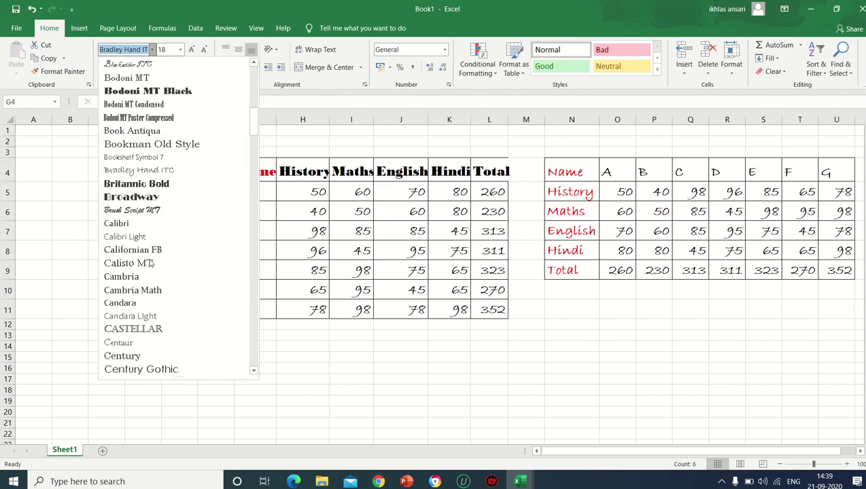
{"action": "left_click", "coordinate": [138, 197]}
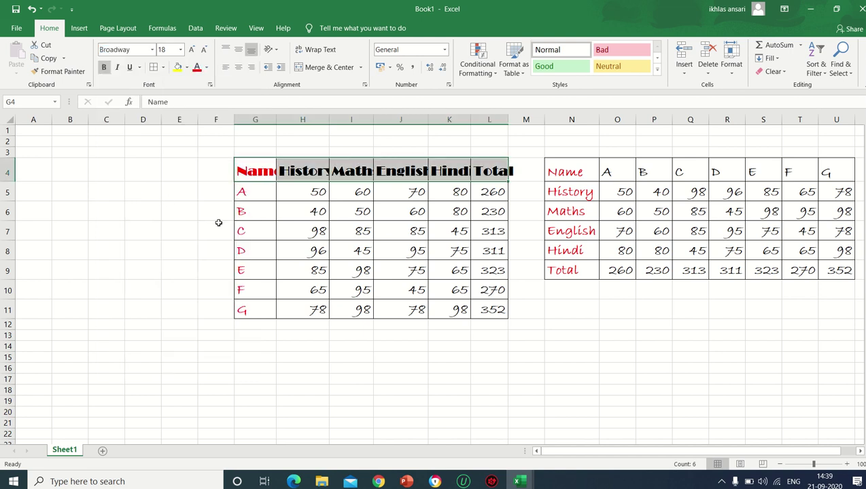
{"action": "left_click", "coordinate": [424, 376]}
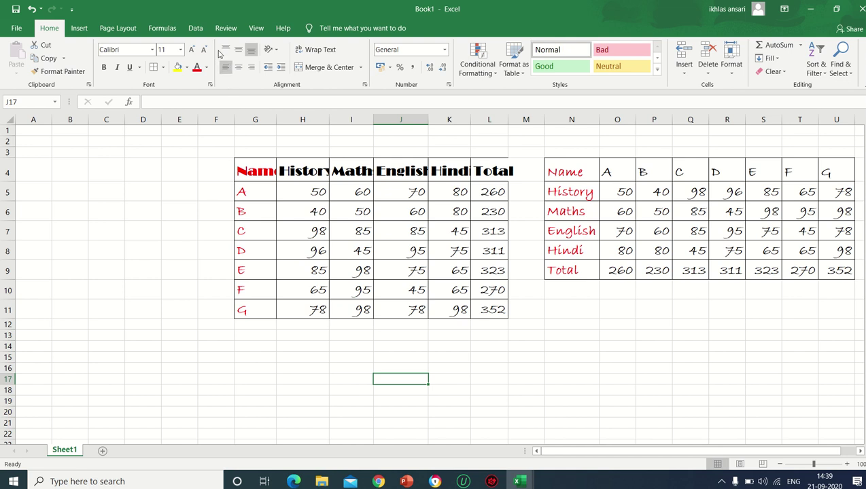
- Adjust the marks' font size, remove bold and italicise the marks and totals
{"action": "left_click_drag", "start_coordinate": [307, 192], "coordinate": [481, 299]}
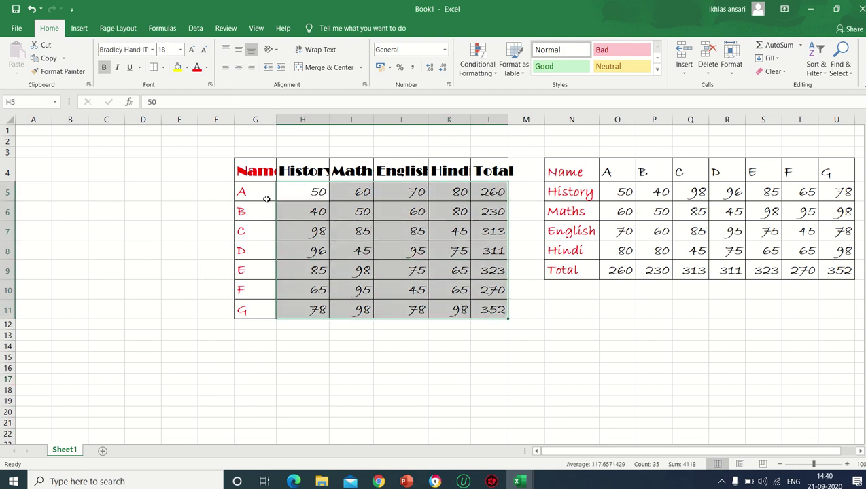
{"action": "left_click", "coordinate": [181, 51]}
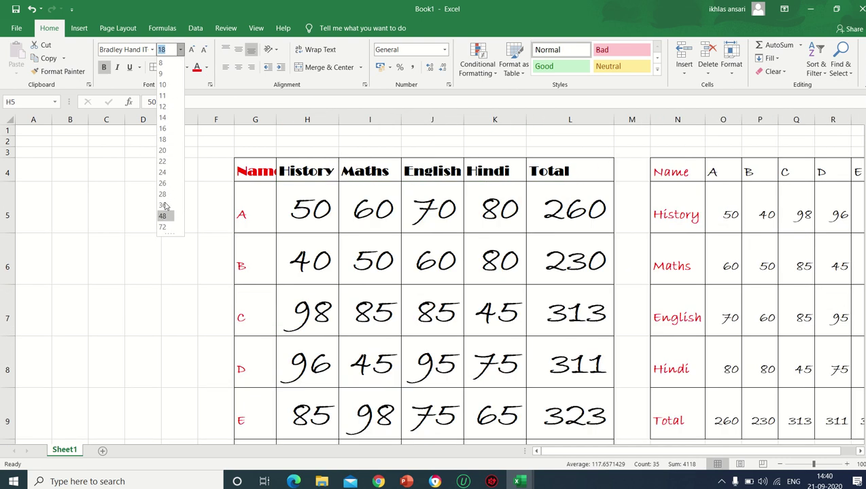
{"action": "left_click", "coordinate": [192, 52]}
{"action": "left_click", "coordinate": [193, 52]}
{"action": "left_click", "coordinate": [192, 52]}
{"action": "left_click", "coordinate": [192, 52]}
{"action": "left_click", "coordinate": [204, 52]}
{"action": "left_click", "coordinate": [204, 51]}
{"action": "left_click", "coordinate": [204, 52]}
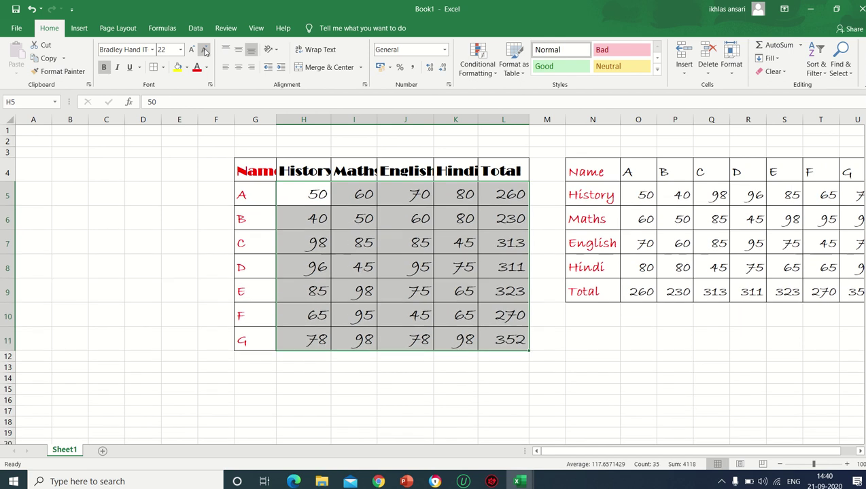
{"action": "left_click", "coordinate": [203, 51]}
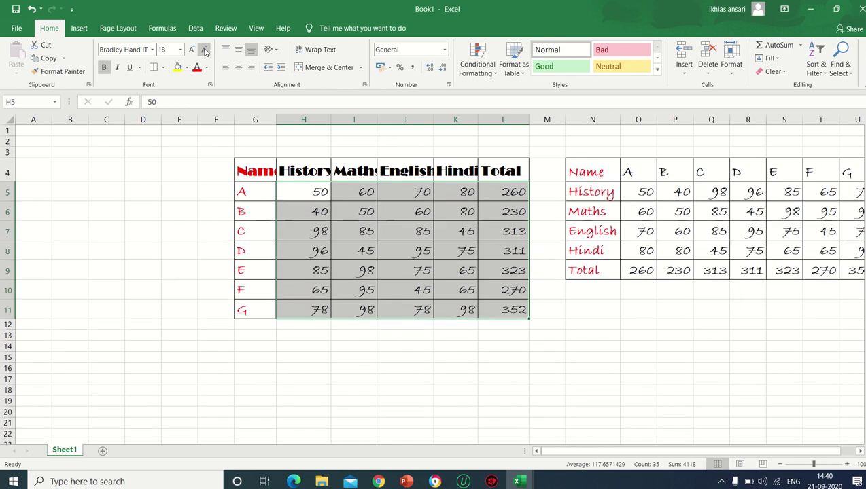
{"action": "left_click", "coordinate": [105, 70]}
{"action": "left_click", "coordinate": [117, 67]}
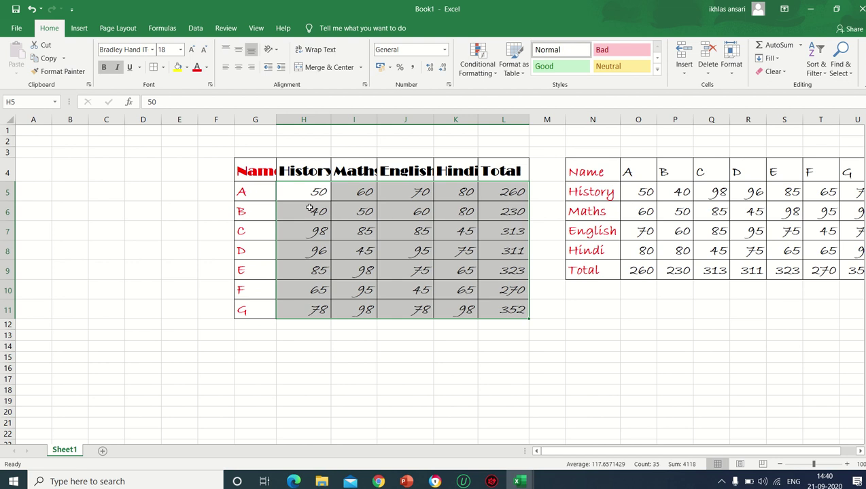
- Make the header row G4:L4 italic and underlined
{"action": "left_click", "coordinate": [280, 434]}
{"action": "left_click_drag", "start_coordinate": [256, 170], "coordinate": [507, 172]}
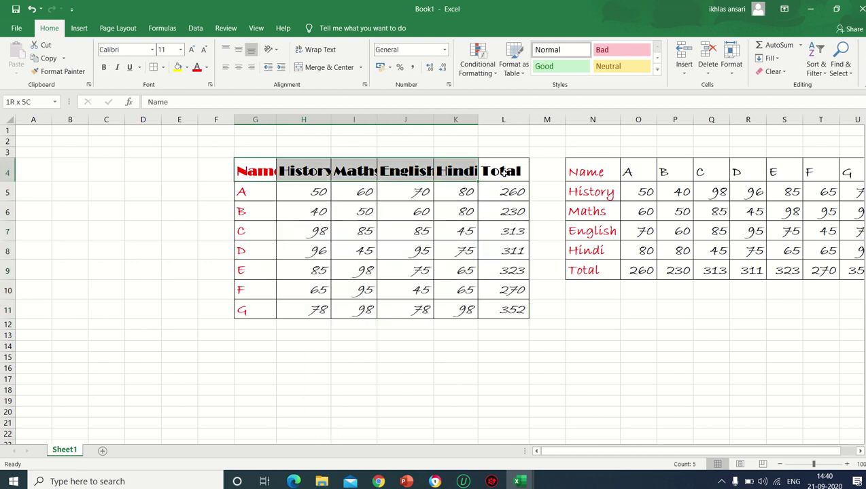
{"action": "left_click", "coordinate": [117, 68]}
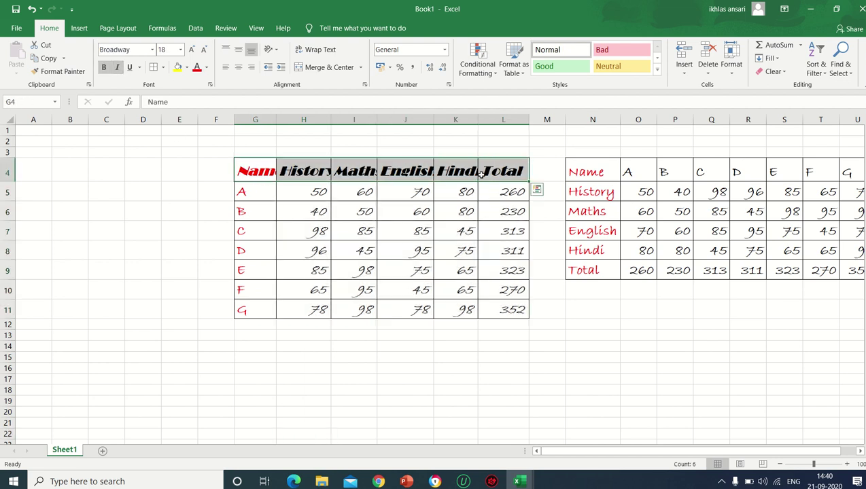
{"action": "left_click", "coordinate": [129, 67]}
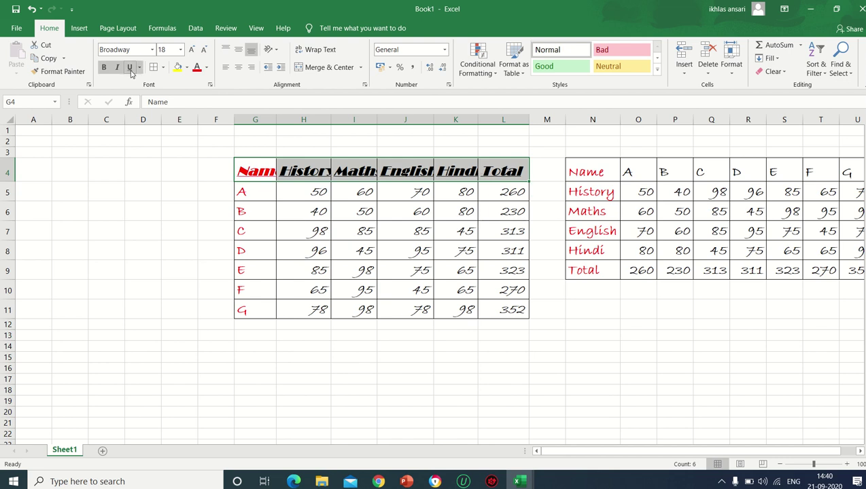
{"action": "left_click_drag", "start_coordinate": [328, 388], "coordinate": [340, 389]}
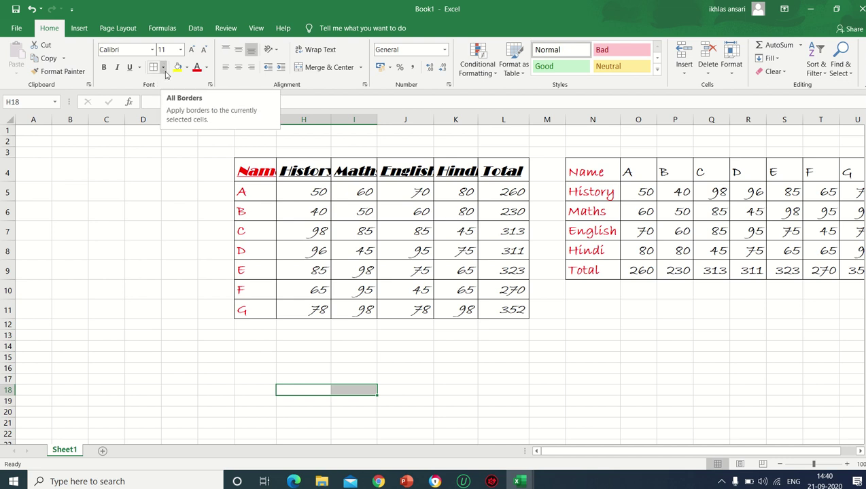
- Give cell C5 a right border and a bottom border
{"action": "left_click", "coordinate": [104, 188]}
{"action": "left_click", "coordinate": [106, 223]}
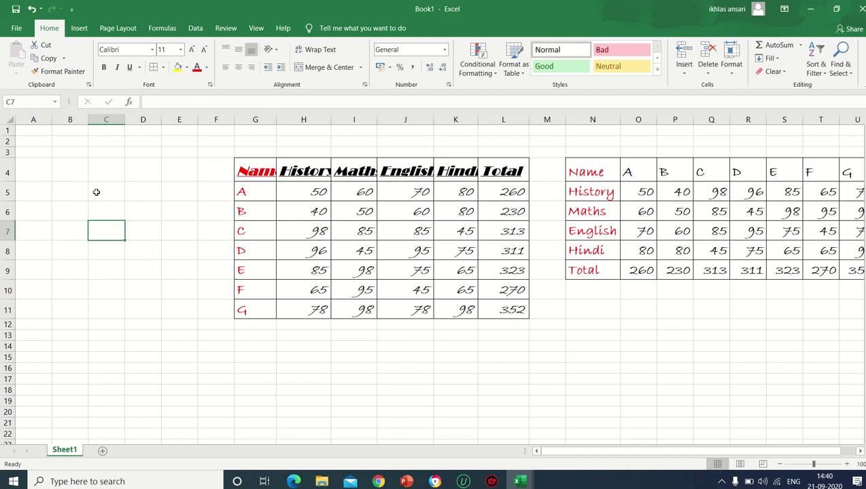
{"action": "left_click", "coordinate": [95, 192]}
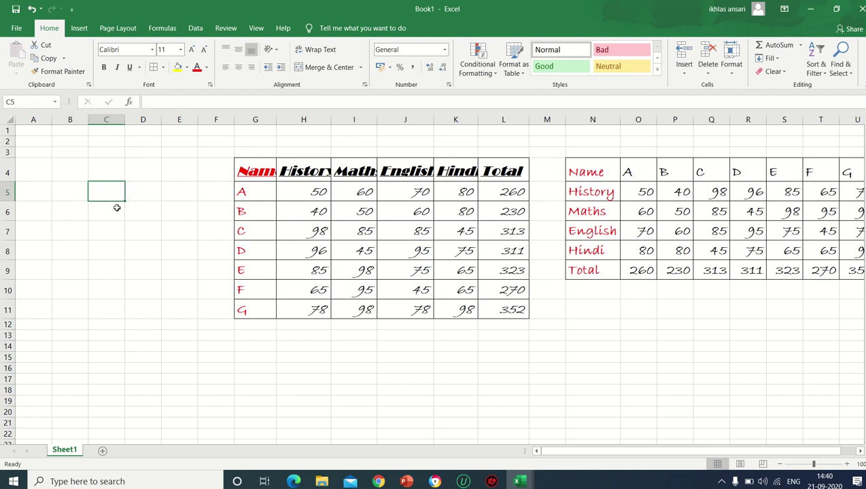
{"action": "left_click", "coordinate": [163, 67]}
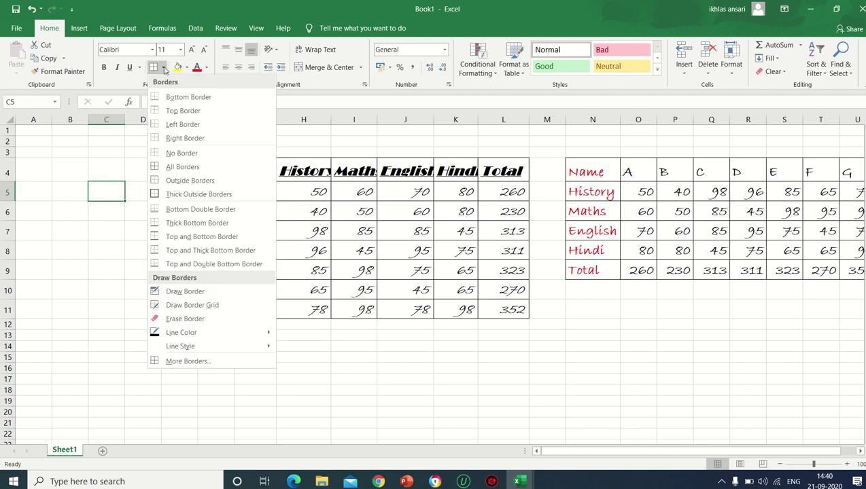
{"action": "left_click", "coordinate": [185, 138]}
{"action": "left_click", "coordinate": [153, 235]}
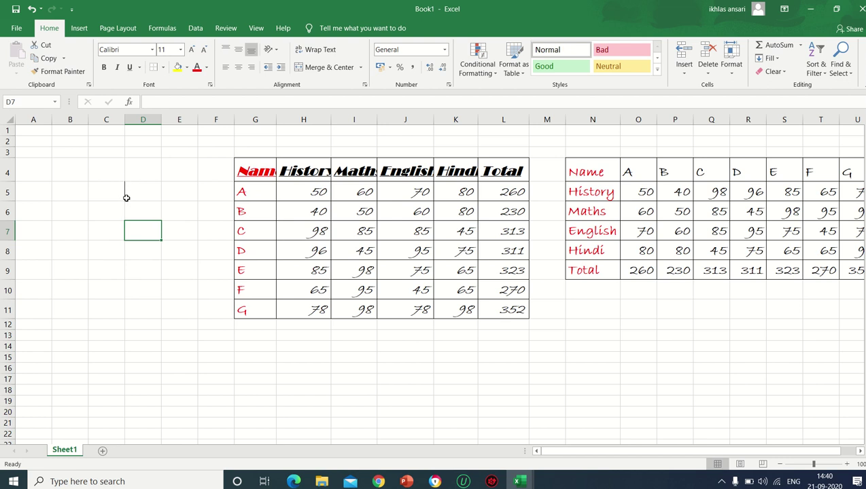
{"action": "left_click", "coordinate": [100, 191]}
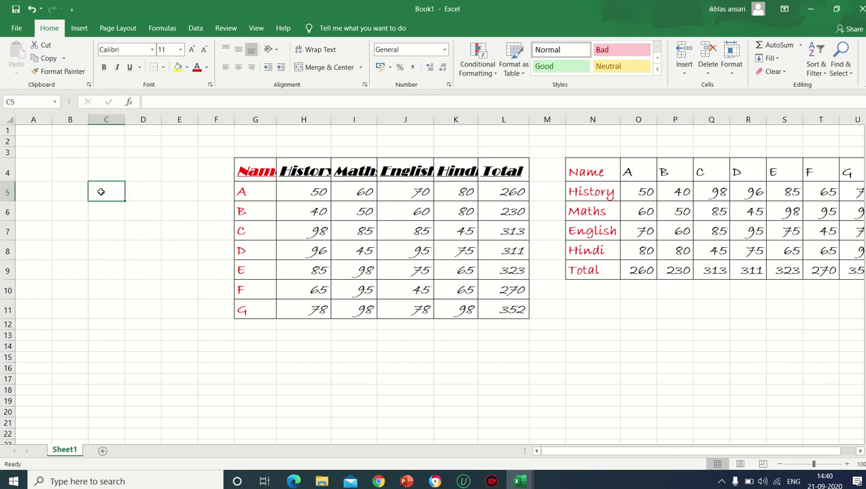
{"action": "left_click", "coordinate": [163, 68]}
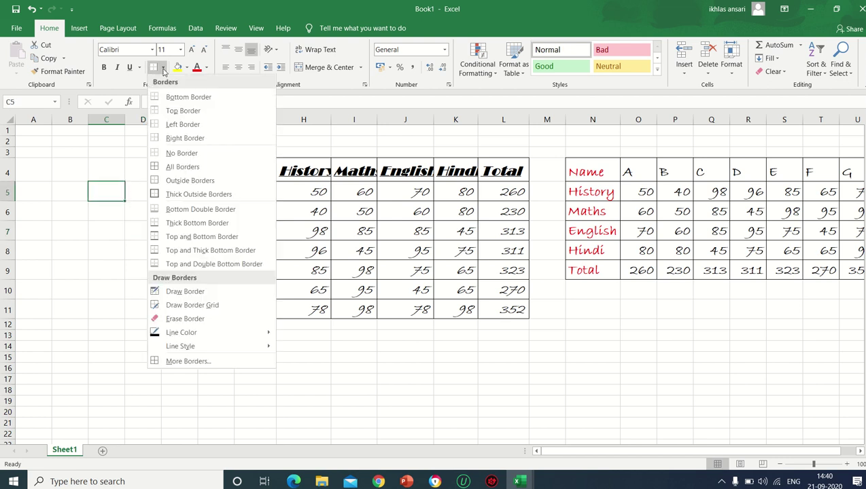
{"action": "left_click", "coordinate": [185, 97]}
{"action": "left_click", "coordinate": [135, 245]}
- Add left and top borders to C5 to complete its outline
{"action": "left_click", "coordinate": [112, 187]}
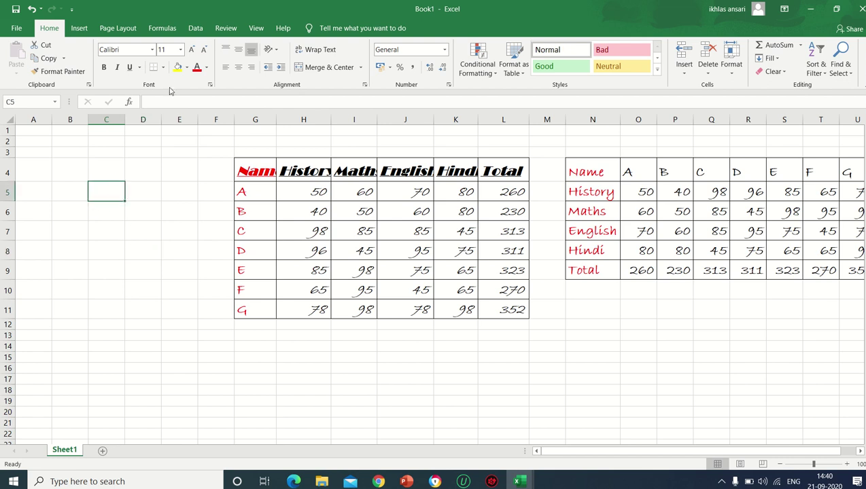
{"action": "left_click", "coordinate": [163, 68]}
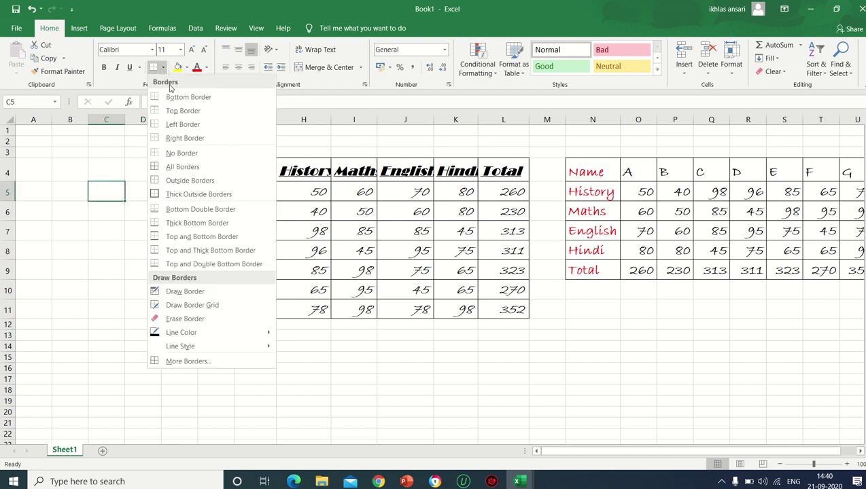
{"action": "left_click", "coordinate": [176, 125]}
{"action": "left_click", "coordinate": [163, 67]}
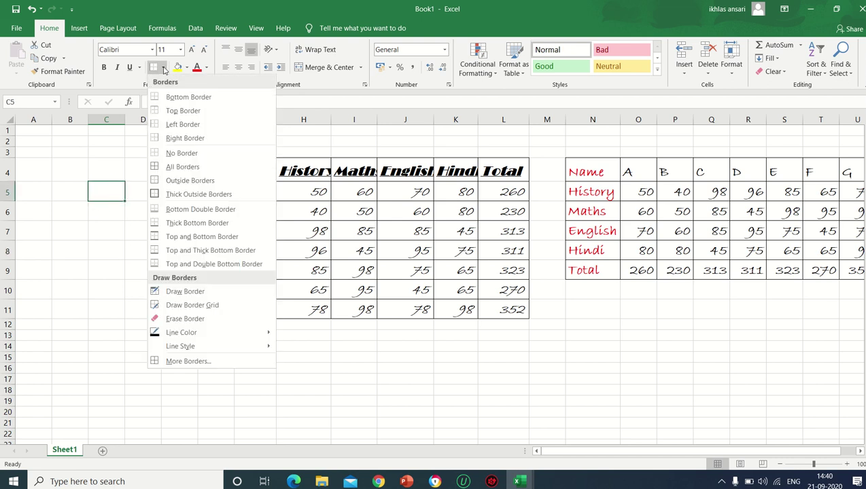
{"action": "left_click", "coordinate": [171, 112]}
{"action": "left_click", "coordinate": [84, 277]}
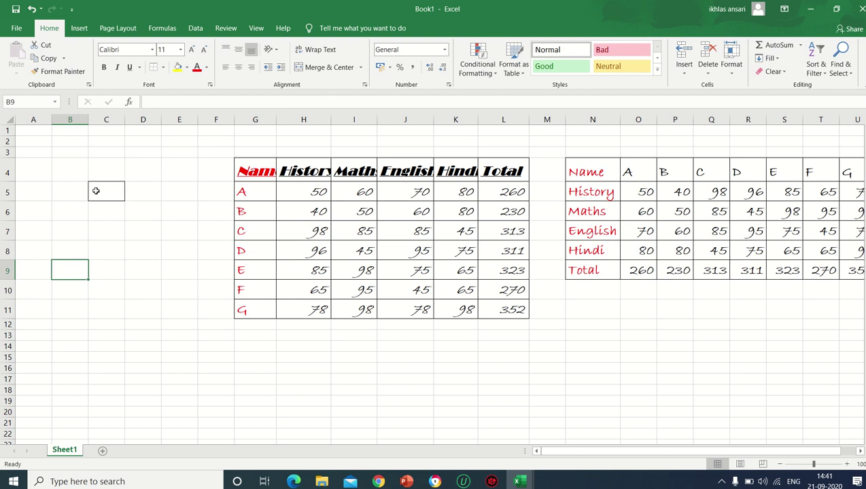
- Apply All Borders to C7:E8, then clear them again with No Border
{"action": "left_click_drag", "start_coordinate": [108, 229], "coordinate": [188, 253]}
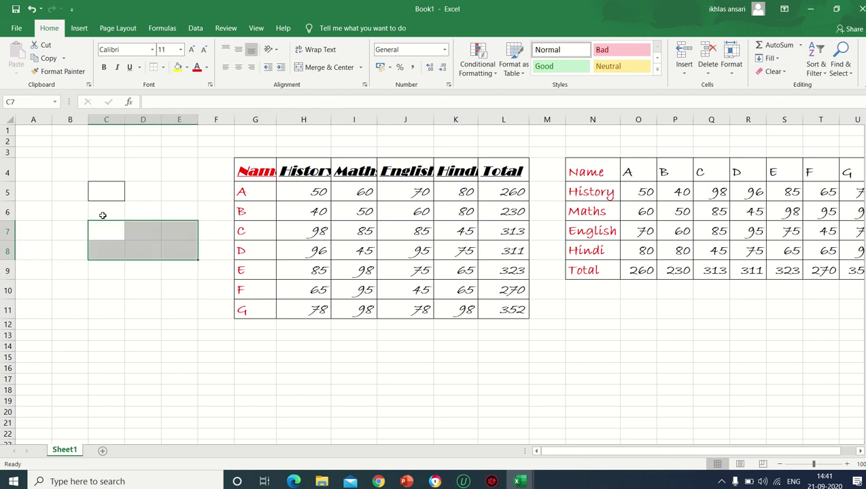
{"action": "left_click", "coordinate": [163, 67]}
{"action": "left_click", "coordinate": [171, 167]}
{"action": "left_click", "coordinate": [152, 311]}
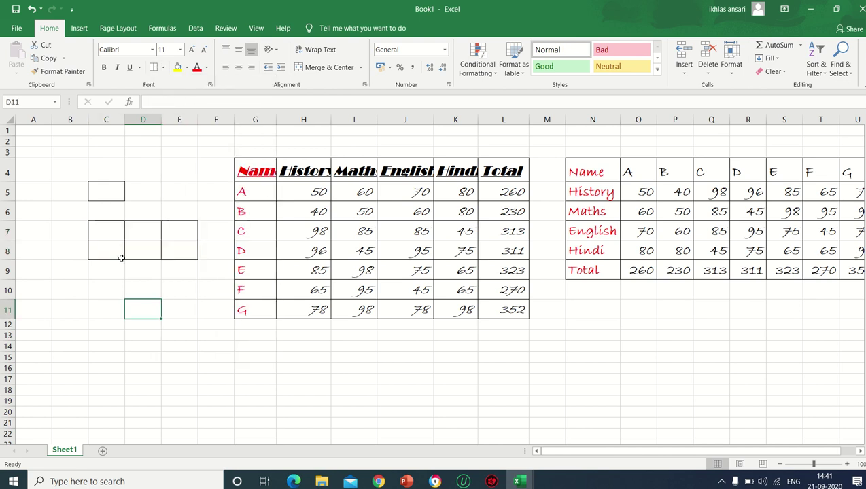
{"action": "left_click_drag", "start_coordinate": [102, 226], "coordinate": [187, 246]}
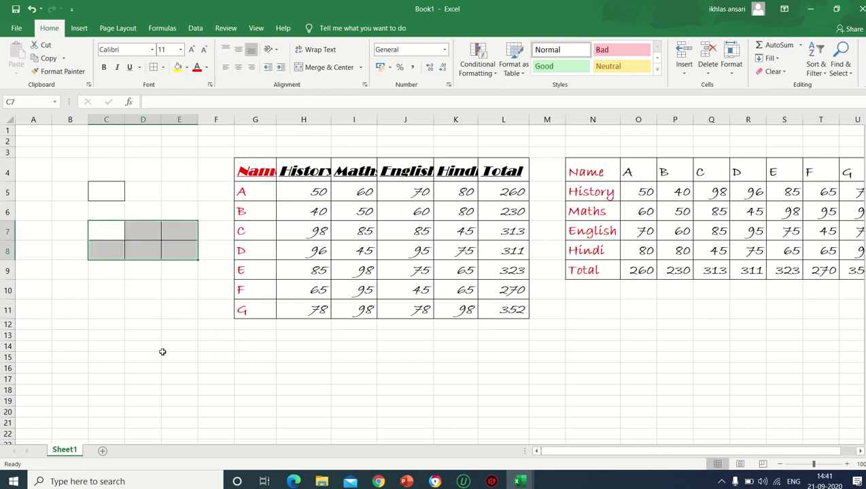
{"action": "left_click", "coordinate": [163, 67]}
{"action": "left_click", "coordinate": [183, 159]}
{"action": "left_click", "coordinate": [163, 306]}
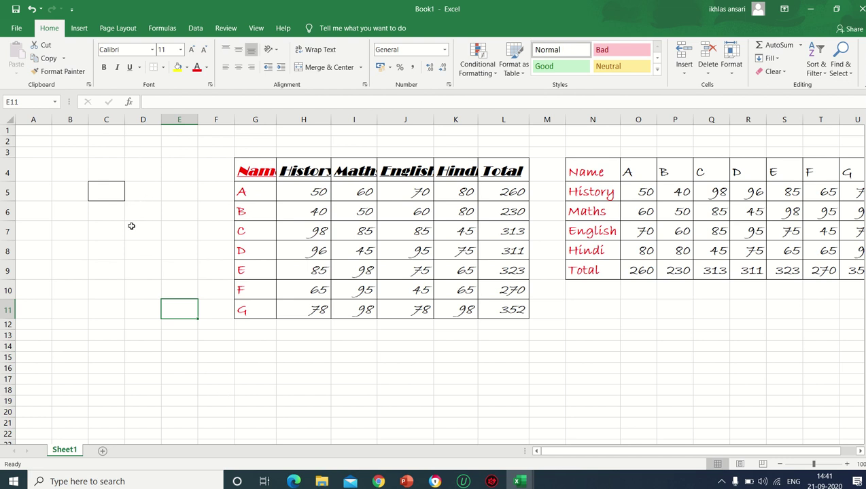
- Enter 10, 20 and 30 down cells C7, C8 and C9
{"action": "left_click_drag", "start_coordinate": [107, 191], "coordinate": [120, 247]}
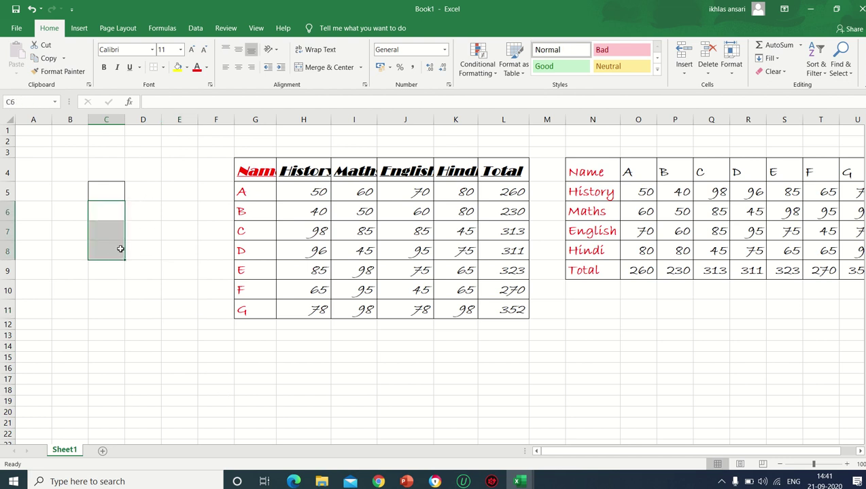
{"action": "left_click_drag", "start_coordinate": [179, 191], "coordinate": [172, 253]}
{"action": "left_click", "coordinate": [107, 229]}
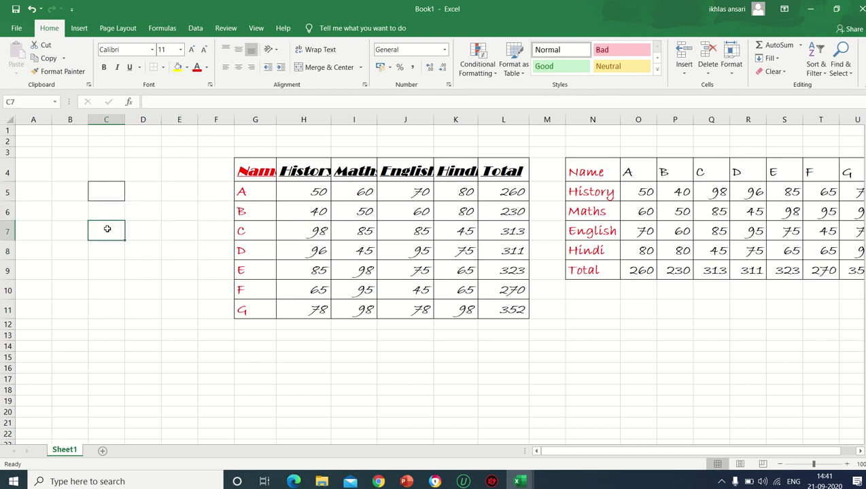
{"action": "type", "text": "10"}
{"action": "key", "text": "Return"}
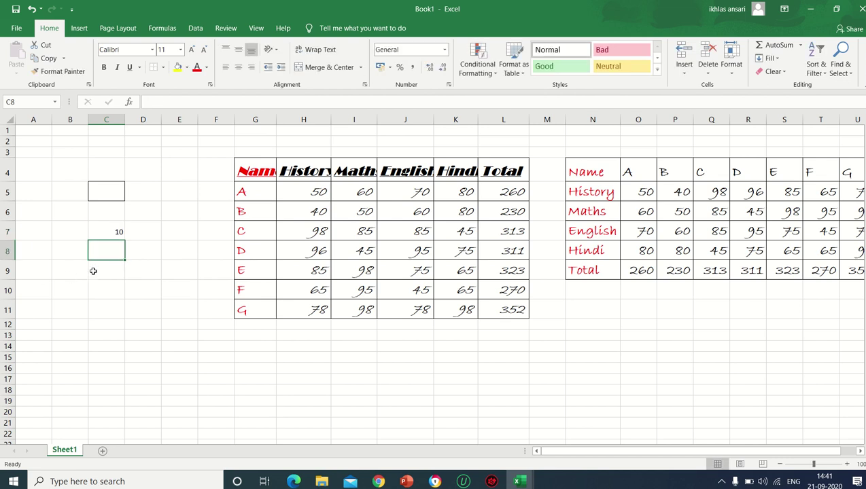
{"action": "type", "text": "20"}
{"action": "key", "text": "Return"}
{"action": "type", "text": "30"}
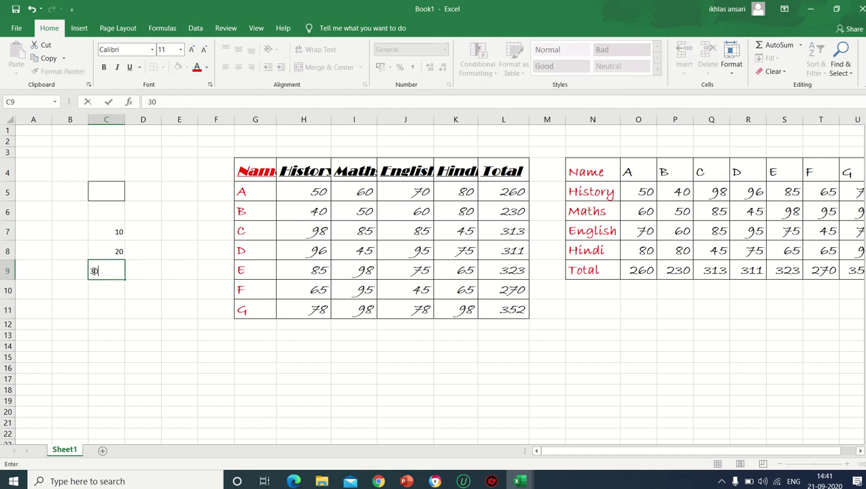
{"action": "key", "text": "Return"}
- Select the 10, 20, 30 series in C7:C9 to review it
{"action": "left_click", "coordinate": [97, 231]}
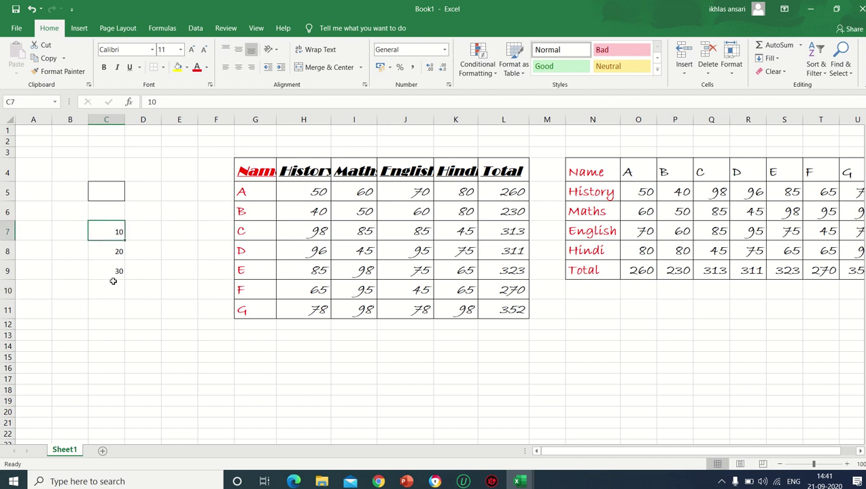
{"action": "left_click_drag", "start_coordinate": [111, 230], "coordinate": [110, 272]}
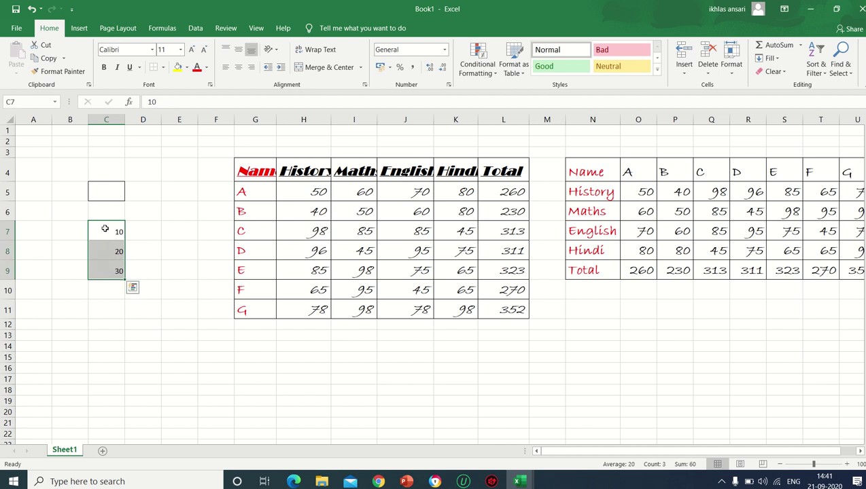
{"action": "left_click", "coordinate": [139, 247]}
{"action": "left_click", "coordinate": [114, 232]}
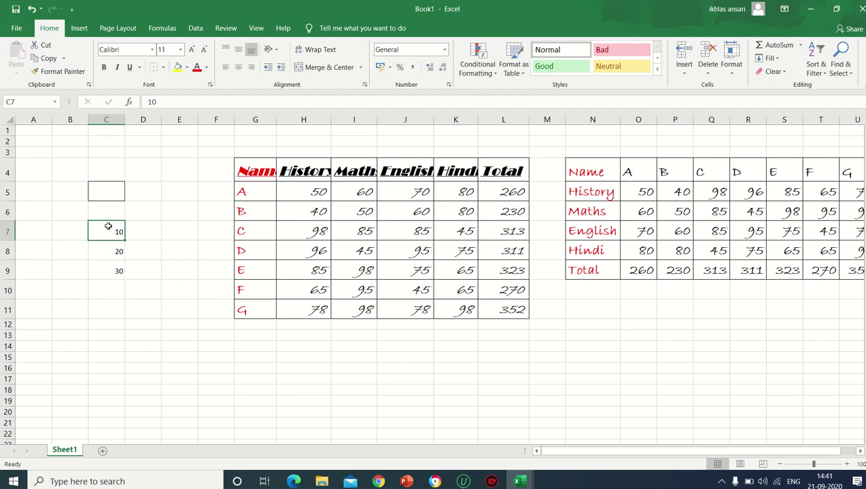
{"action": "key", "text": "Down"}
{"action": "key", "text": "Right"}
{"action": "key", "text": "Up"}
{"action": "key", "text": "Left"}
{"action": "left_click_drag", "start_coordinate": [109, 231], "coordinate": [112, 267]}
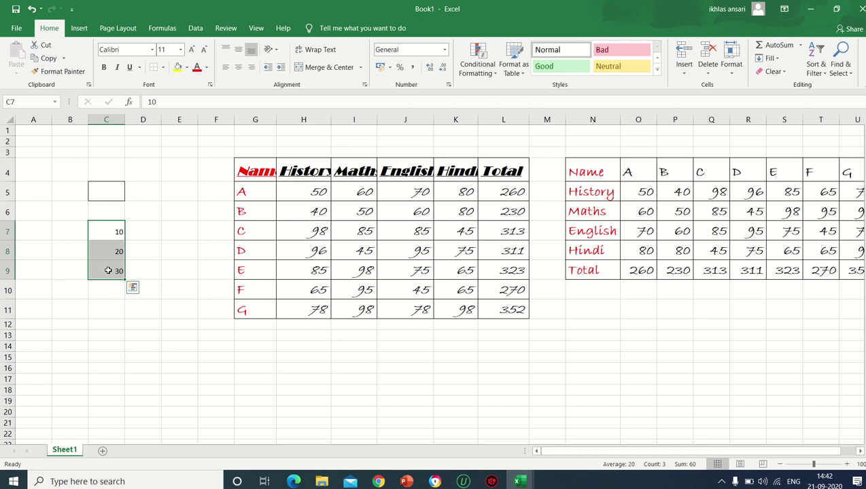
{"action": "left_click", "coordinate": [147, 230]}
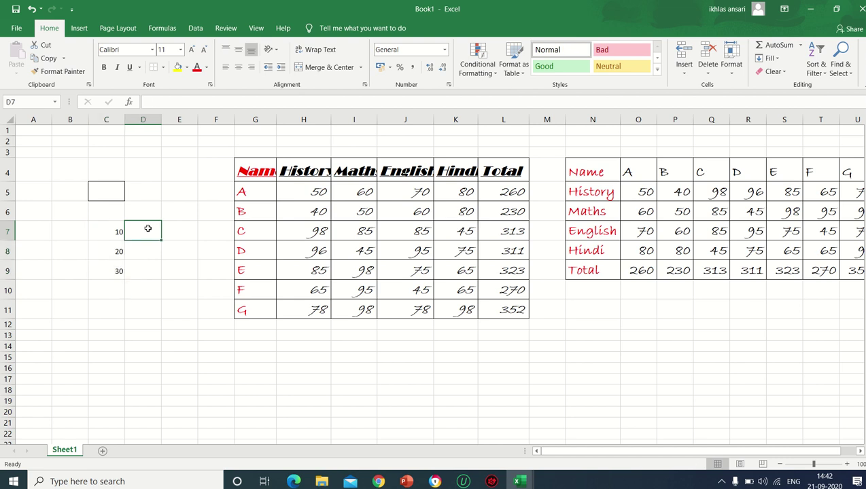
- Enter 10 in D7 and fill it down so D7:D9 all read 10
{"action": "type", "text": "10"}
{"action": "key", "text": "Return"}
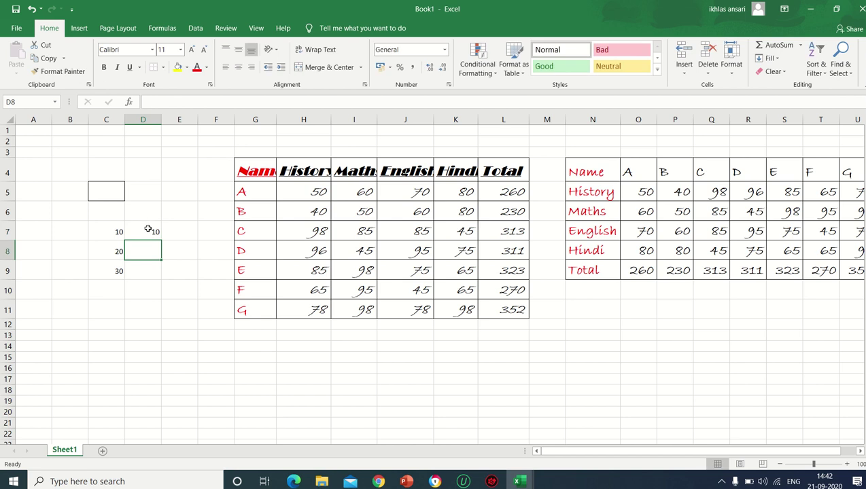
{"action": "left_click", "coordinate": [146, 227]}
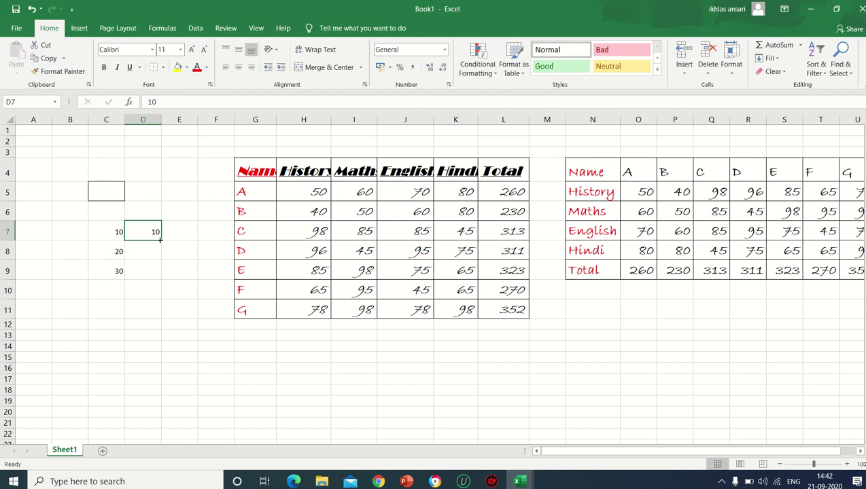
{"action": "left_click_drag", "start_coordinate": [159, 240], "coordinate": [160, 239]}
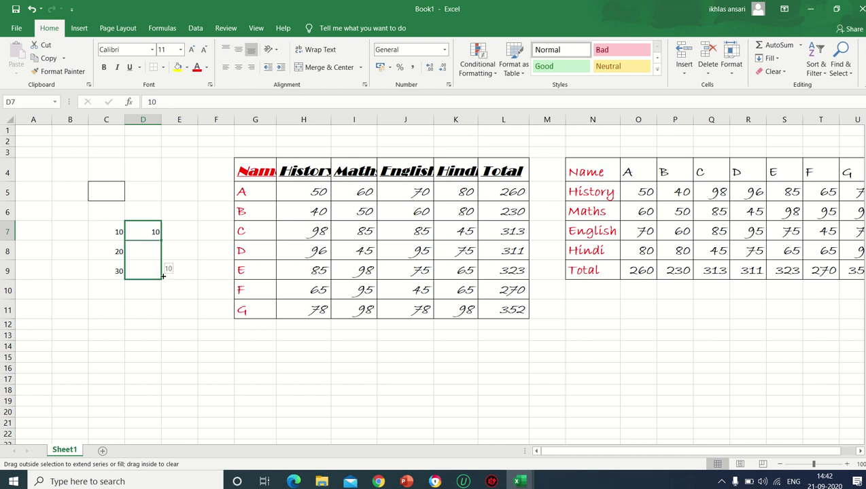
{"action": "left_click_drag", "start_coordinate": [159, 239], "coordinate": [163, 275]}
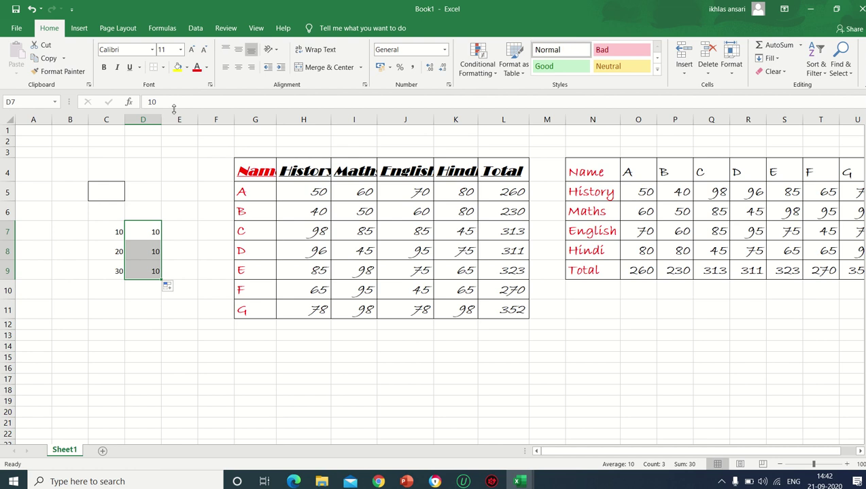
{"action": "left_click", "coordinate": [182, 226]}
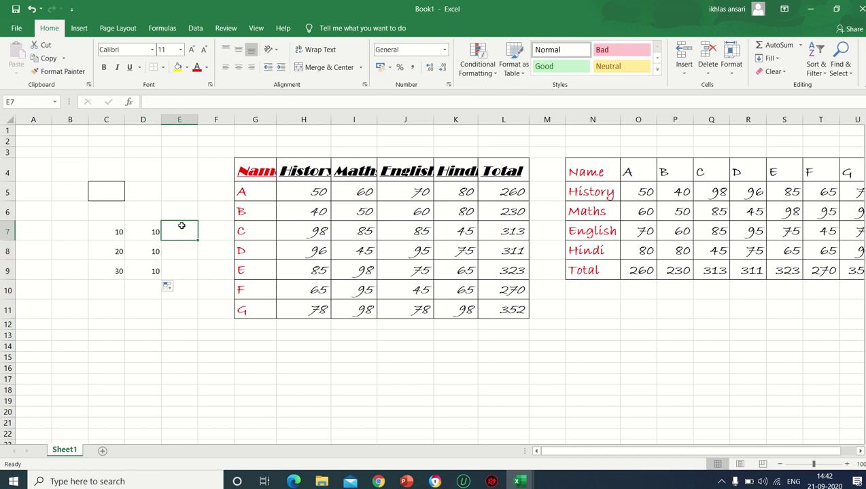
- Enter 10 and 20 in A7:A8 and extend the series to 100 at A16
{"action": "left_click", "coordinate": [33, 232]}
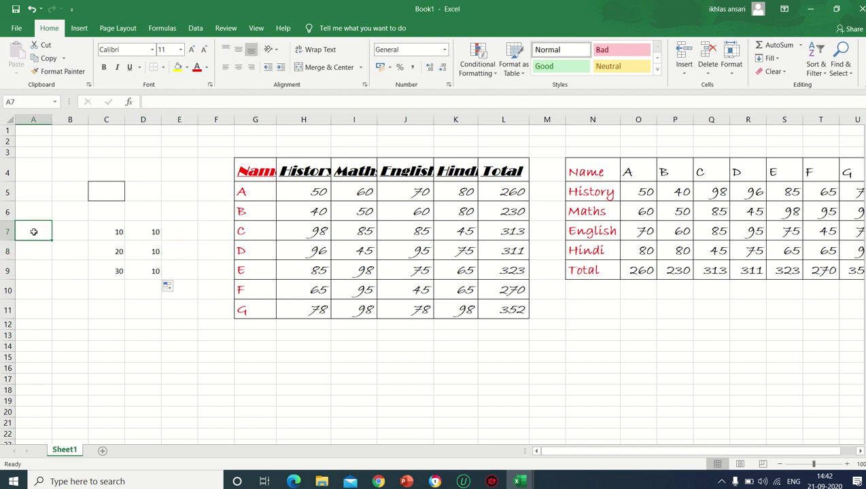
{"action": "type", "text": "10"}
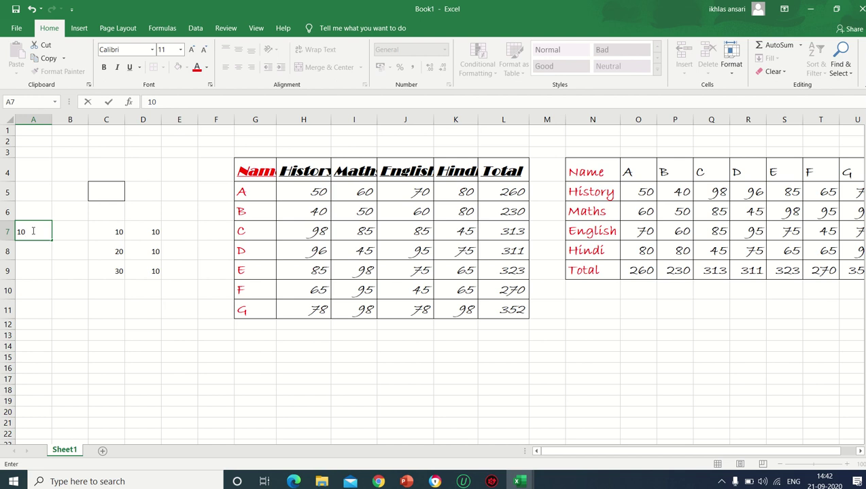
{"action": "key", "text": "Return"}
{"action": "type", "text": "20"}
{"action": "key", "text": "Return"}
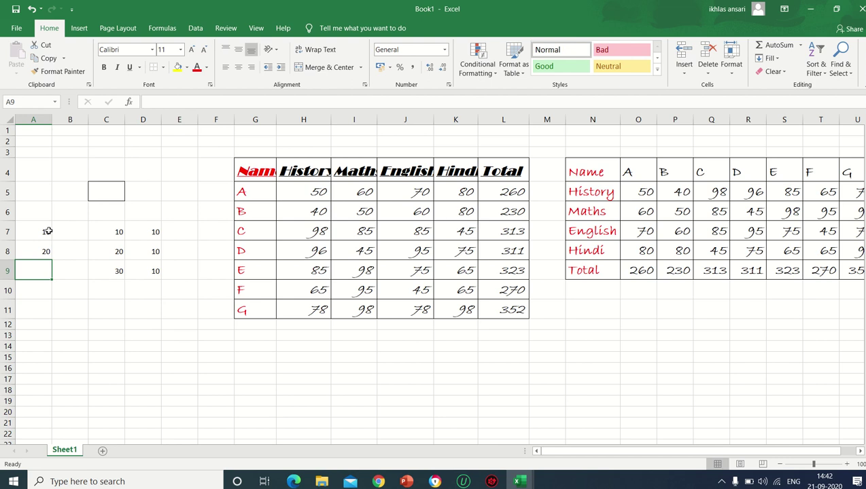
{"action": "left_click_drag", "start_coordinate": [42, 231], "coordinate": [46, 250]}
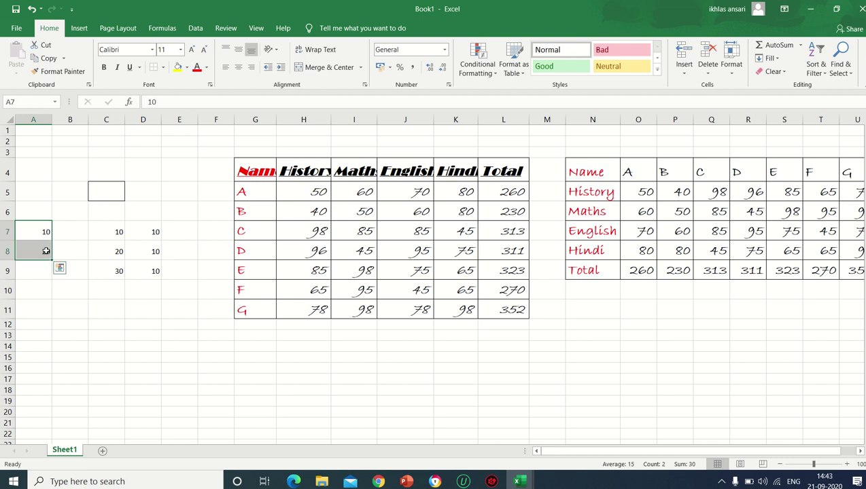
{"action": "left_click", "coordinate": [45, 303]}
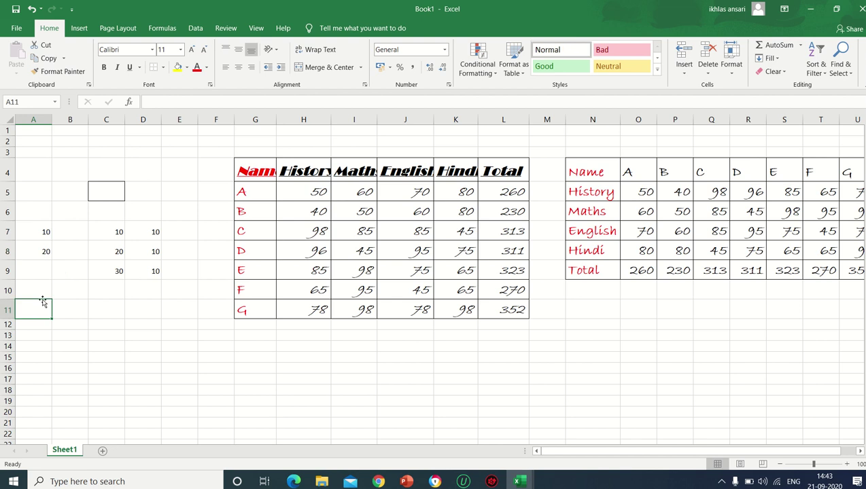
{"action": "left_click", "coordinate": [32, 230]}
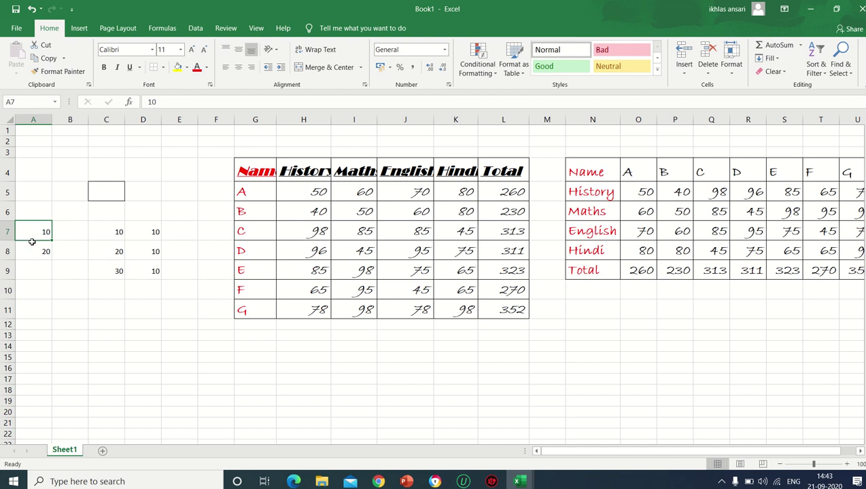
{"action": "left_click_drag", "start_coordinate": [31, 232], "coordinate": [32, 248]}
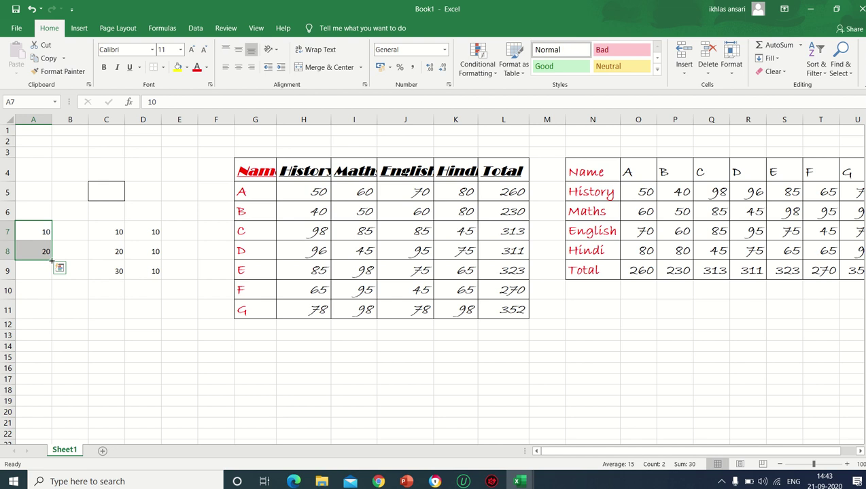
{"action": "mouse_move", "coordinate": [51, 260]}
{"action": "left_mouse_down"}
{"action": "mouse_move", "coordinate": [55, 382]}
{"action": "mouse_move", "coordinate": [54, 373]}
{"action": "left_mouse_up"}
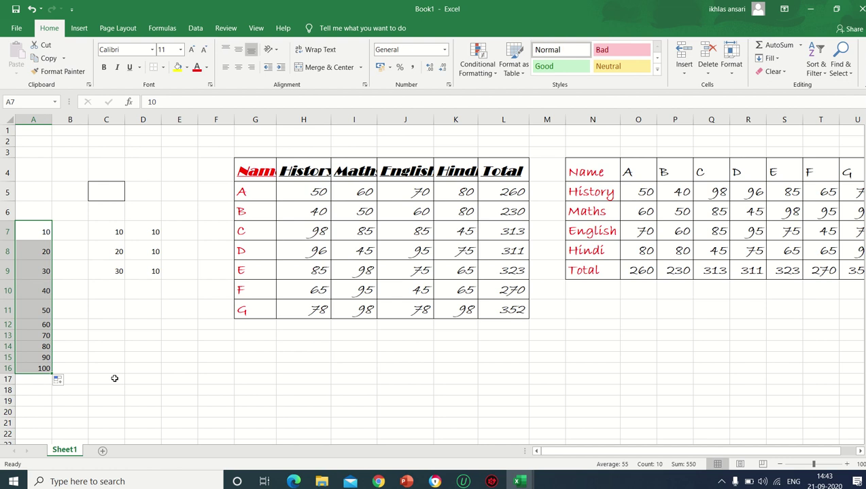
- Enter 20 and 40 in B7:B8 and extend the series to 200 at B16
{"action": "left_click", "coordinate": [77, 227]}
{"action": "type", "text": "20"}
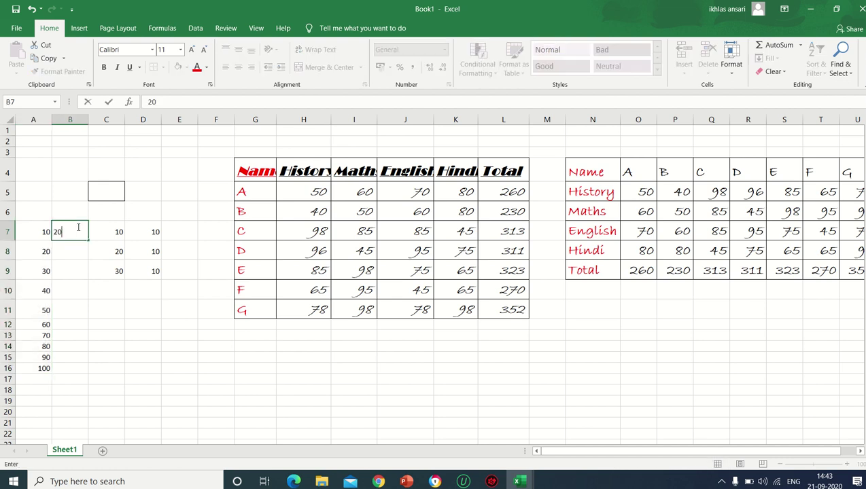
{"action": "key", "text": "Return"}
{"action": "type", "text": "40"}
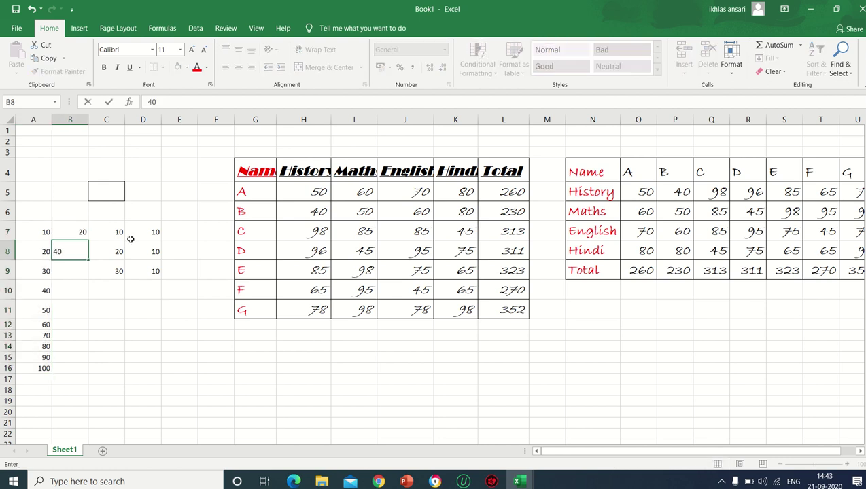
{"action": "left_click", "coordinate": [150, 387]}
{"action": "left_click", "coordinate": [74, 237]}
{"action": "left_click", "coordinate": [72, 254]}
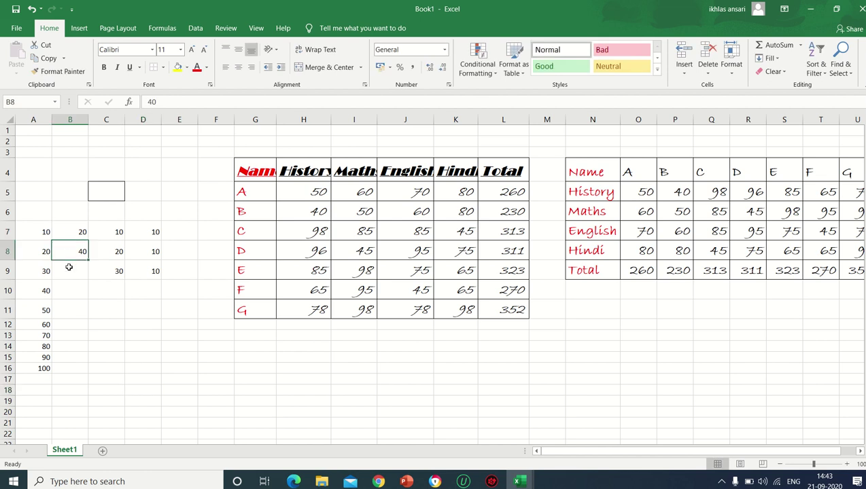
{"action": "left_click", "coordinate": [69, 270]}
{"action": "left_click", "coordinate": [74, 292]}
{"action": "left_click", "coordinate": [71, 232]}
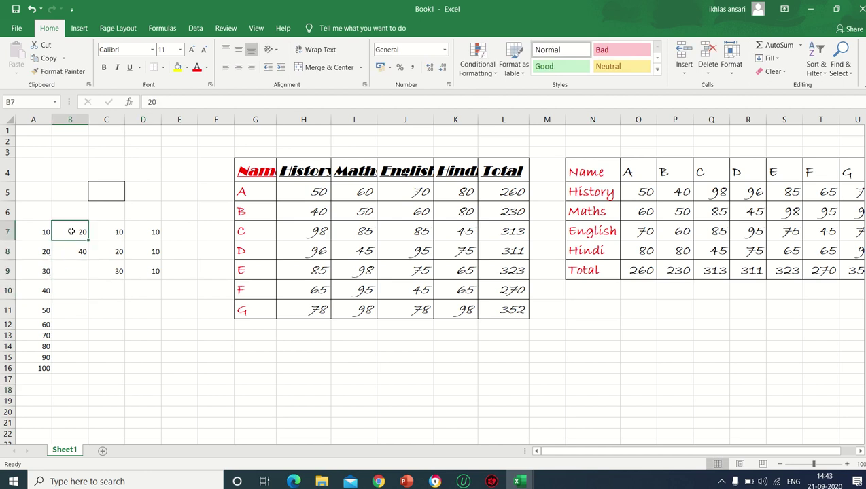
{"action": "left_click", "coordinate": [71, 251]}
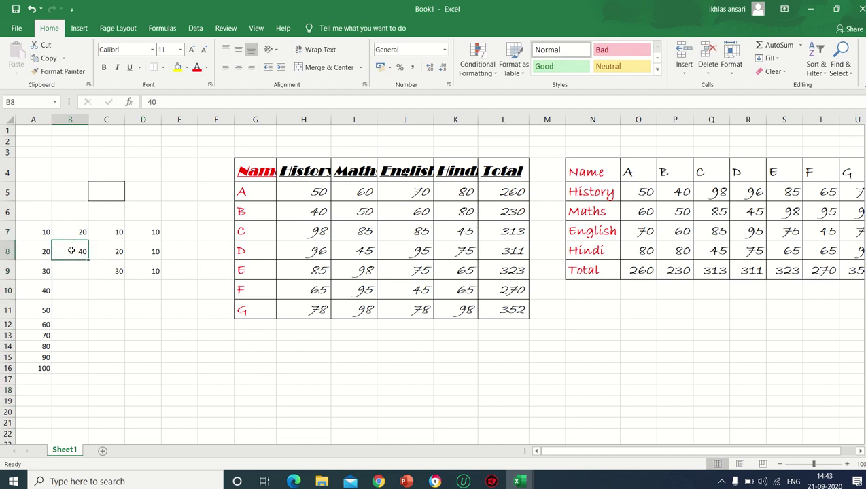
{"action": "left_click_drag", "start_coordinate": [80, 229], "coordinate": [87, 372]}
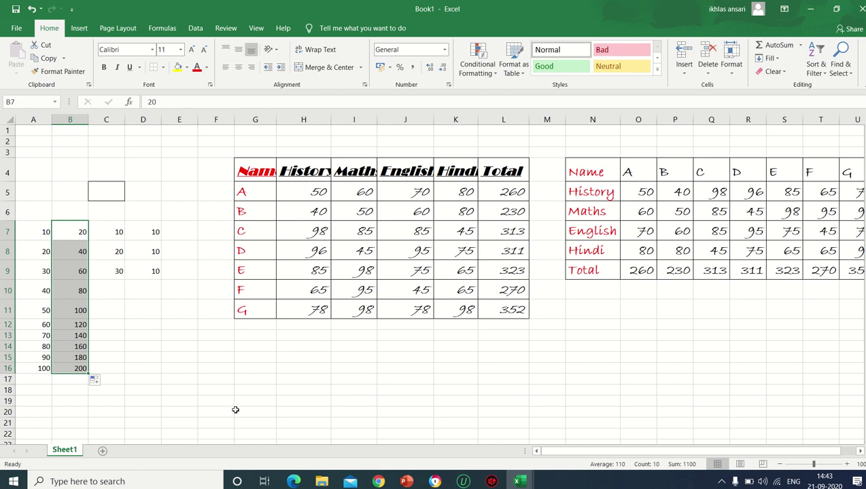
{"action": "left_click", "coordinate": [167, 378]}
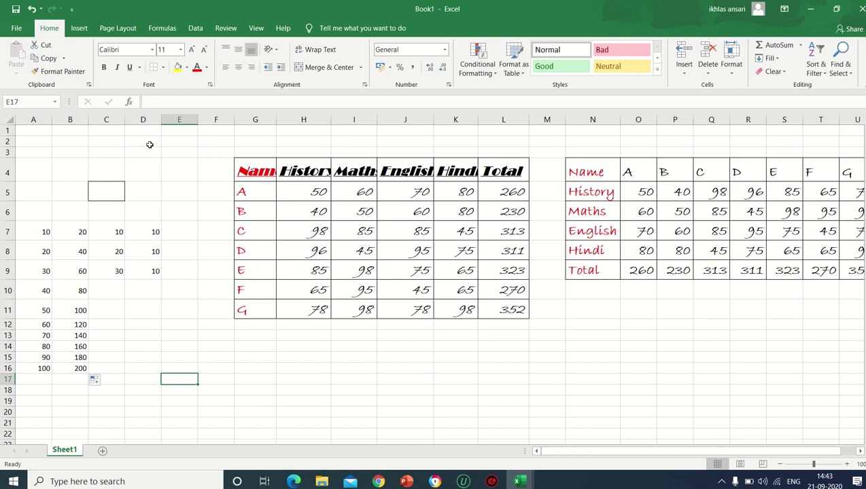
- Select cell J16 as the cell to be named
{"action": "left_click", "coordinate": [69, 152]}
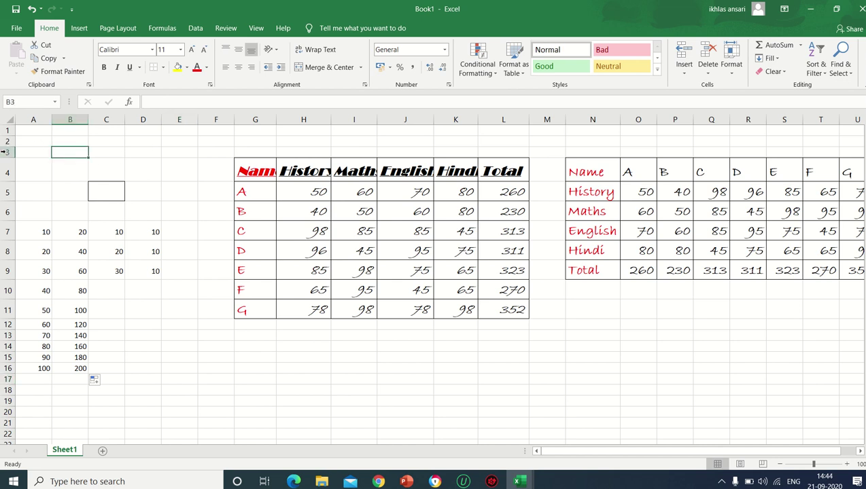
{"action": "left_click", "coordinate": [17, 101]}
{"action": "left_click", "coordinate": [386, 368]}
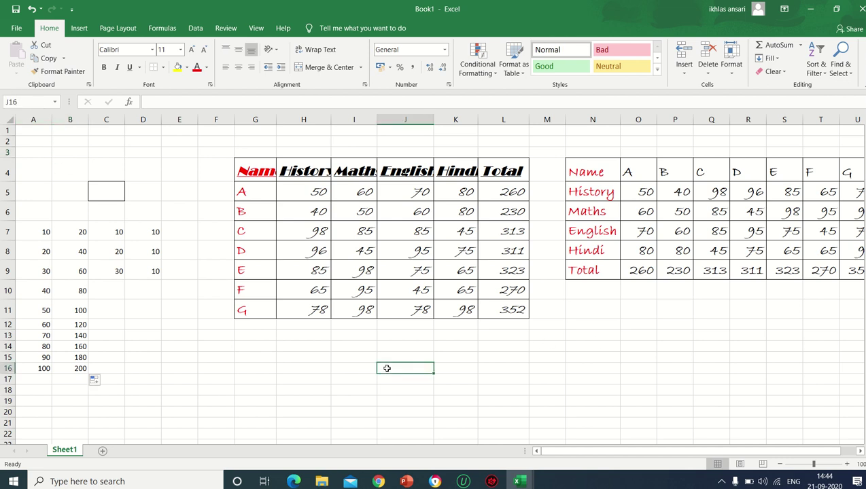
{"action": "left_click", "coordinate": [396, 121]}
{"action": "left_click", "coordinate": [395, 367]}
{"action": "left_click", "coordinate": [405, 119]}
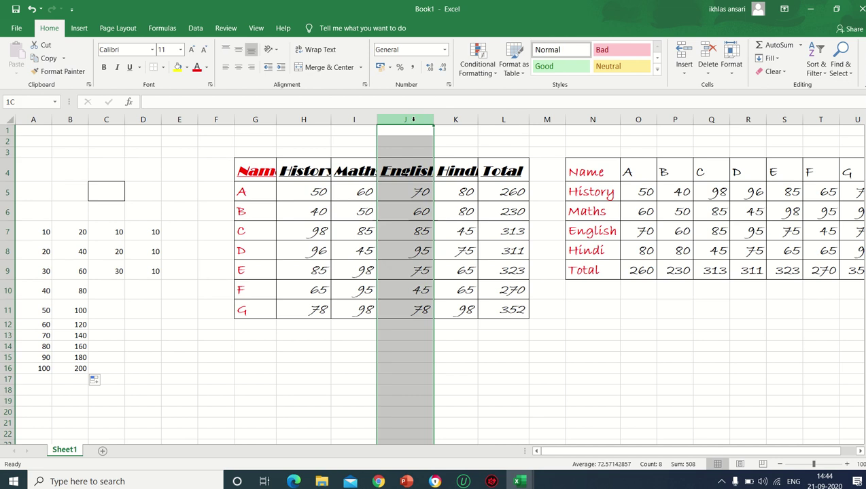
{"action": "left_click", "coordinate": [8, 381]}
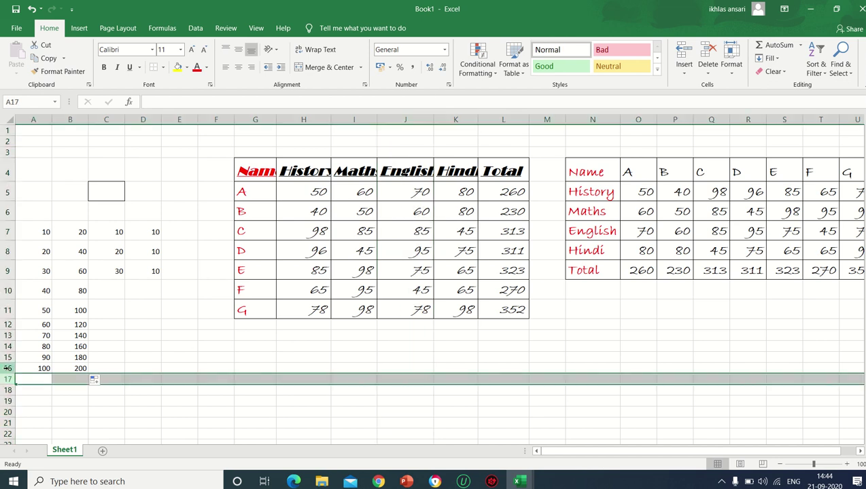
{"action": "left_click", "coordinate": [8, 369]}
{"action": "left_click", "coordinate": [8, 357]}
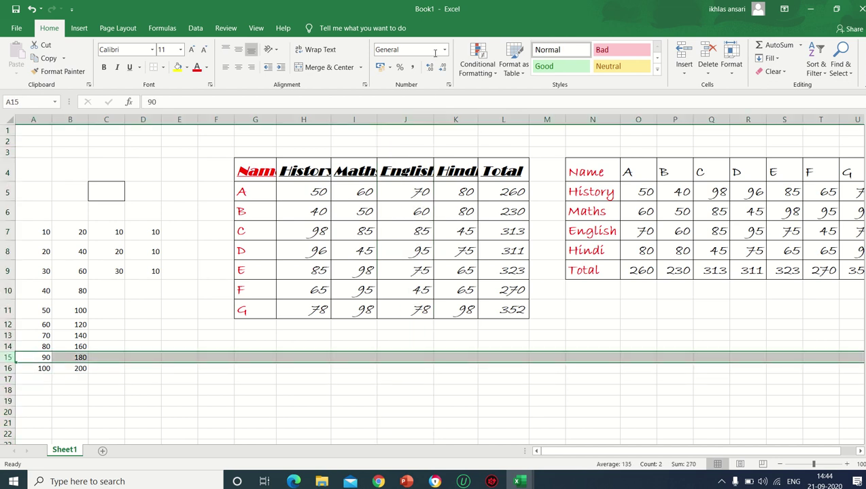
{"action": "left_click", "coordinate": [366, 118]}
{"action": "left_click", "coordinate": [406, 119]}
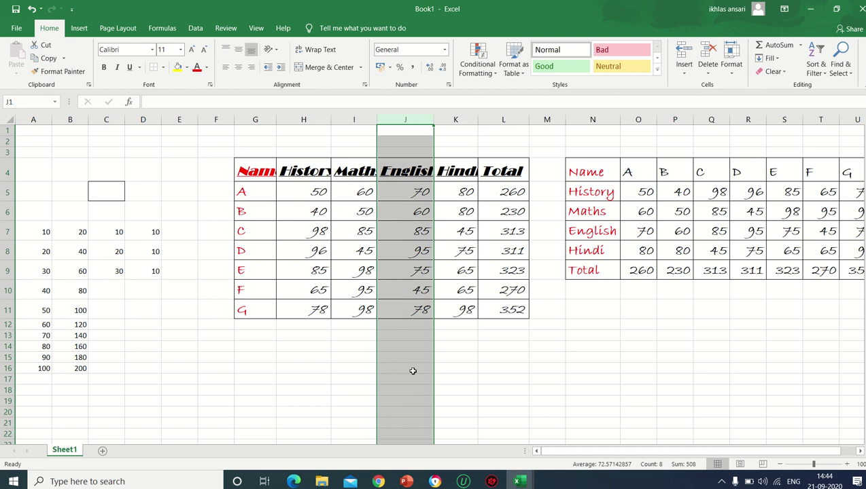
{"action": "left_click", "coordinate": [412, 368]}
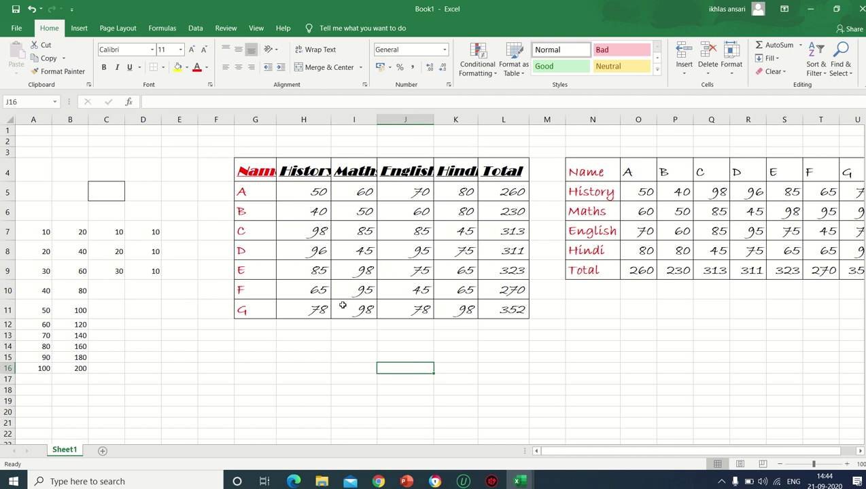
- Enter 'excel' in the Name Box to name J16, then reselect J16 to verify
{"action": "left_click", "coordinate": [29, 100]}
{"action": "key", "text": "BackSpace"}
{"action": "type", "text": "exce"}
{"action": "type", "text": "l"}
{"action": "key", "text": "Return"}
{"action": "left_click", "coordinate": [483, 399]}
{"action": "left_click", "coordinate": [409, 368]}
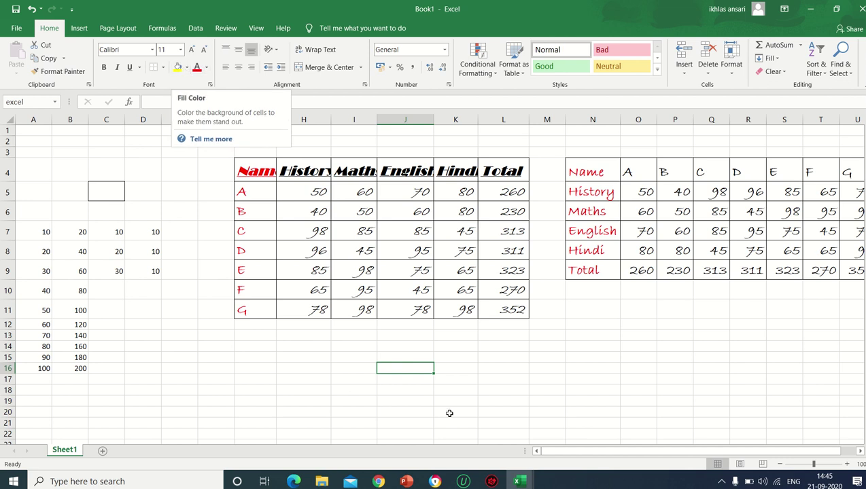
- Give the marks in H5:L11 green font colour and a dark blue fill
{"action": "mouse_move", "coordinate": [318, 198]}
{"action": "left_mouse_down"}
{"action": "mouse_move", "coordinate": [461, 230]}
{"action": "mouse_move", "coordinate": [499, 308]}
{"action": "left_mouse_up"}
{"action": "left_click", "coordinate": [208, 68]}
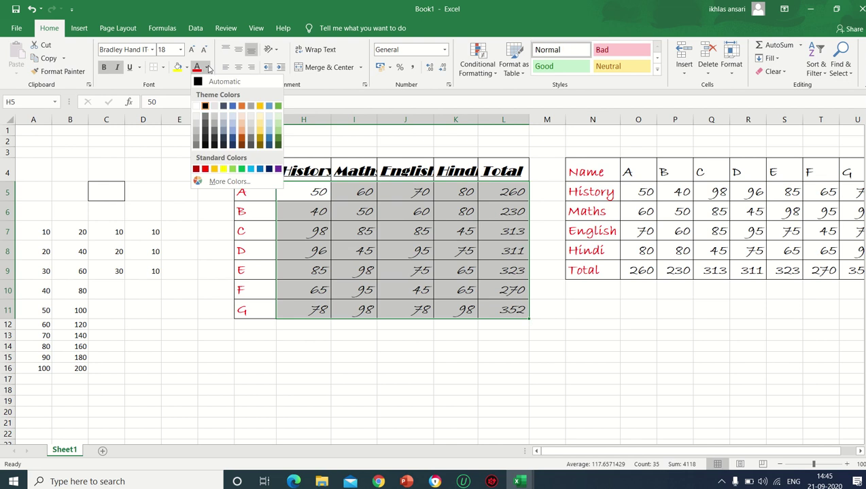
{"action": "left_click", "coordinate": [241, 171]}
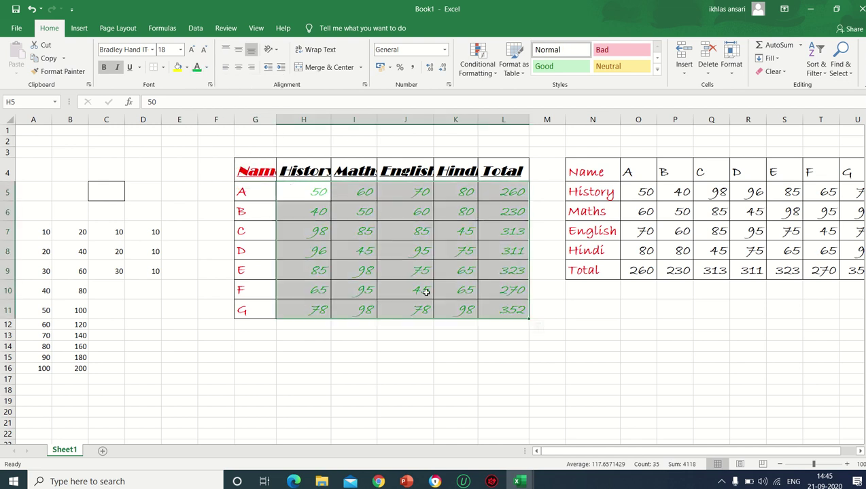
{"action": "left_click", "coordinate": [187, 71]}
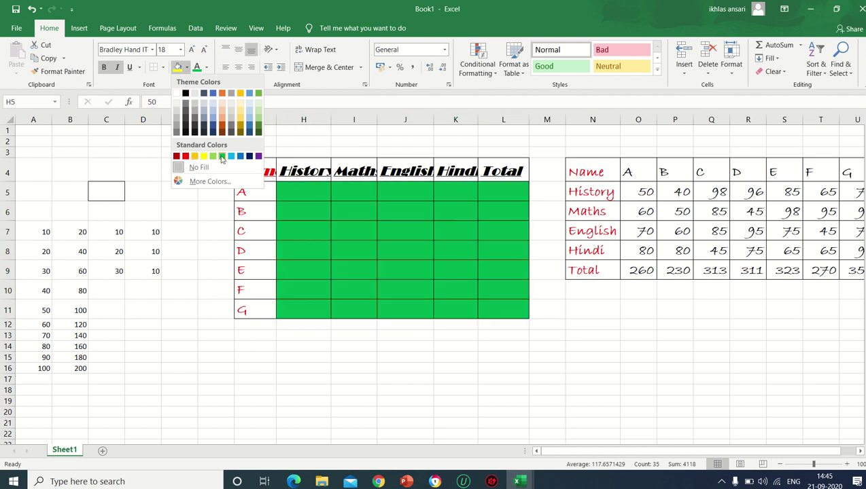
{"action": "left_click", "coordinate": [250, 155]}
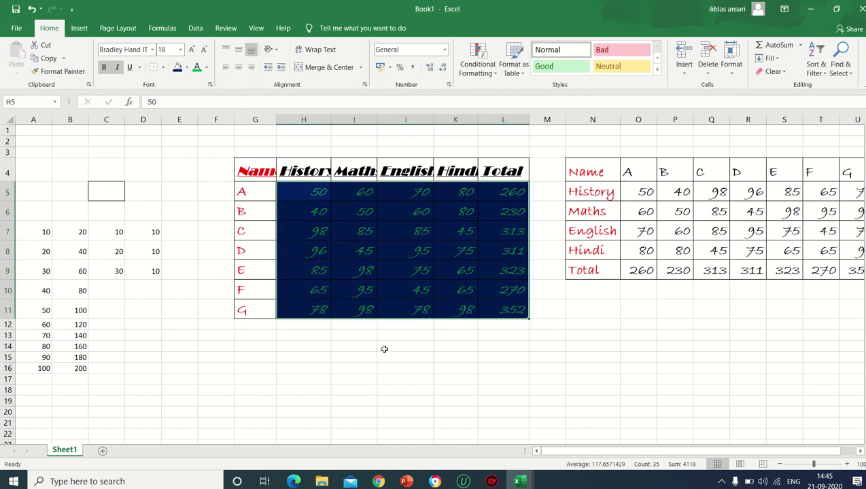
{"action": "left_click", "coordinate": [391, 362]}
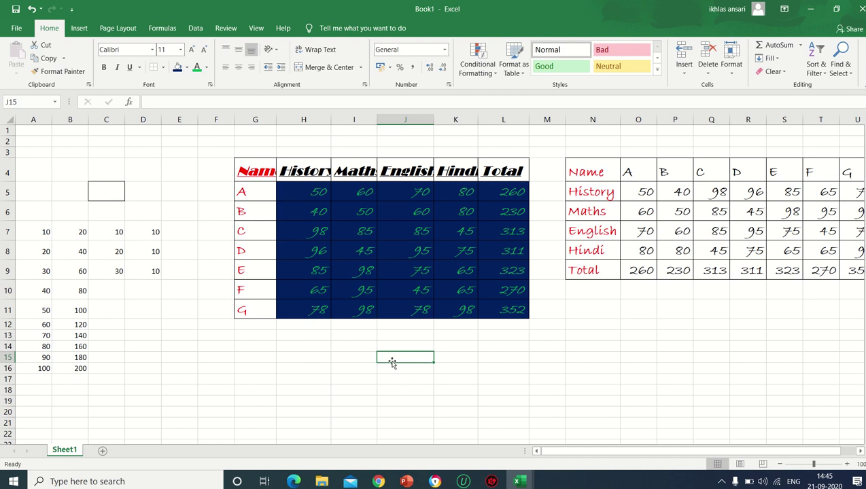
{"action": "left_click", "coordinate": [437, 410]}
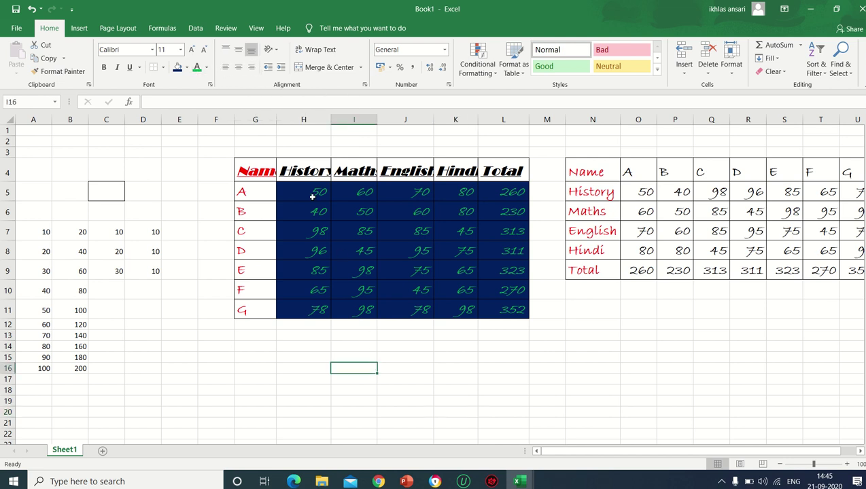
- Try left, center and right alignment on H5:L11, ending right-aligned
{"action": "left_click_drag", "start_coordinate": [311, 195], "coordinate": [499, 307]}
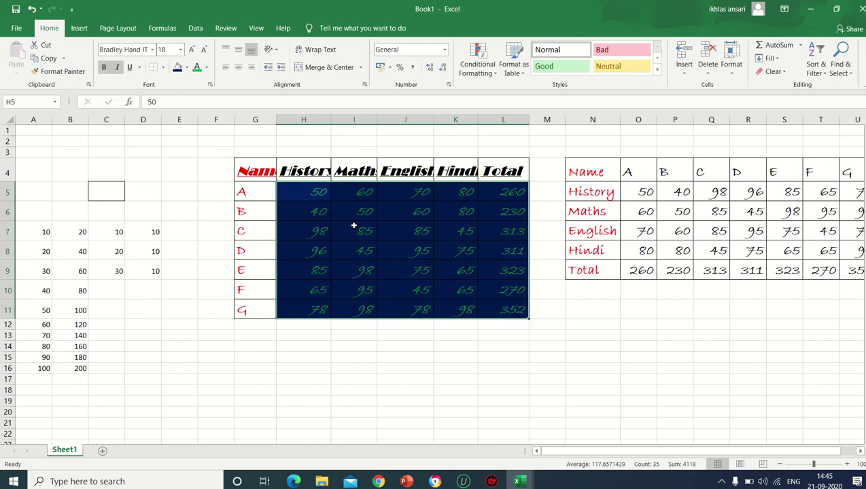
{"action": "left_click", "coordinate": [241, 69]}
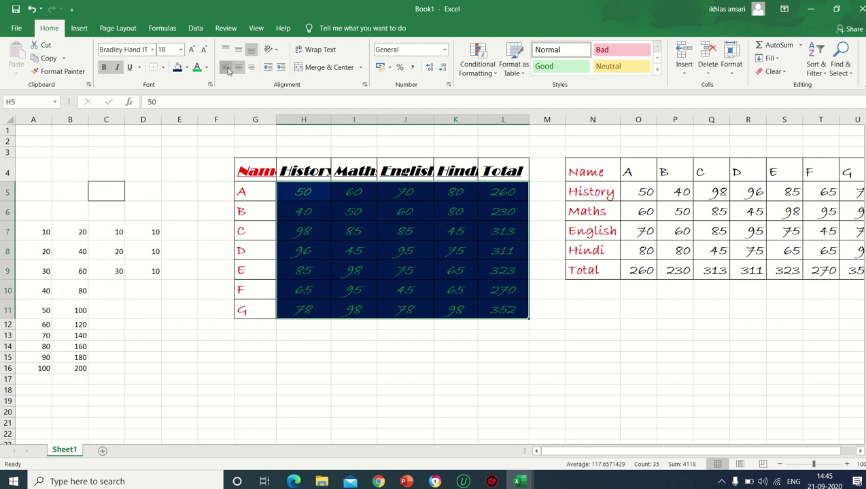
{"action": "left_click", "coordinate": [226, 68]}
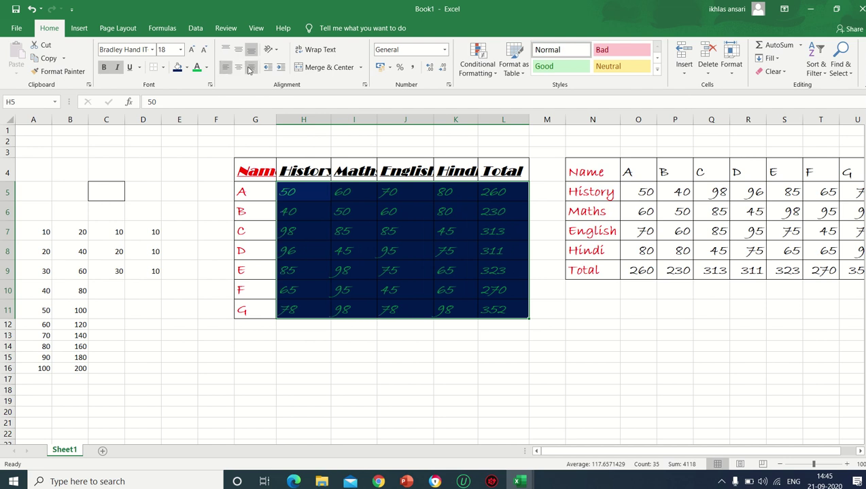
{"action": "left_click", "coordinate": [250, 68]}
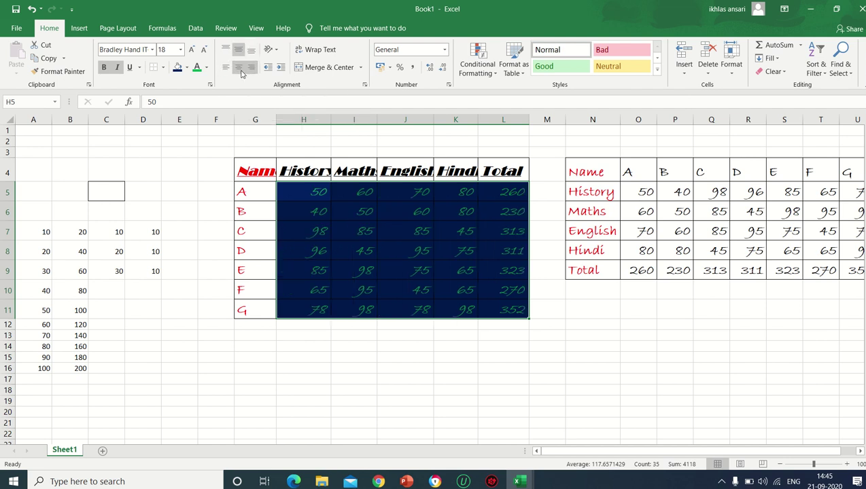
{"action": "left_click", "coordinate": [239, 69]}
{"action": "left_click", "coordinate": [252, 70]}
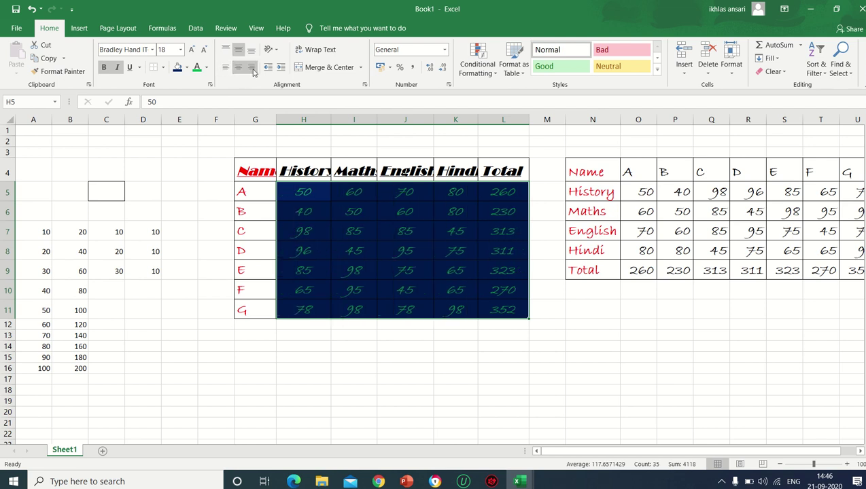
{"action": "left_click", "coordinate": [225, 68]}
{"action": "left_click", "coordinate": [238, 68]}
{"action": "left_click", "coordinate": [250, 69]}
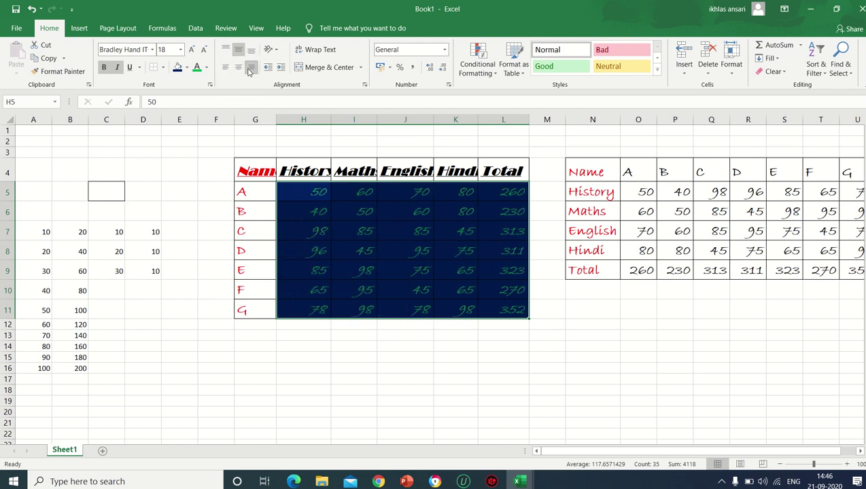
- Add a new blank sheet, Sheet2, and select its cell G6
{"action": "left_click", "coordinate": [358, 369]}
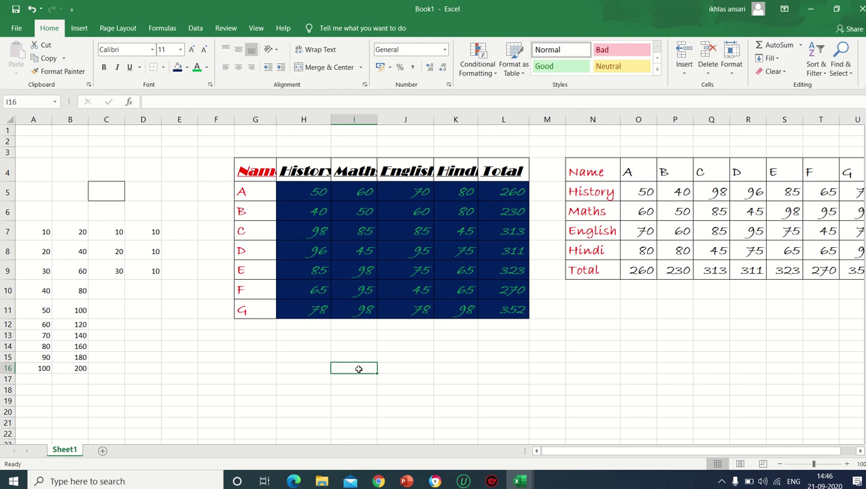
{"action": "left_click", "coordinate": [101, 451]}
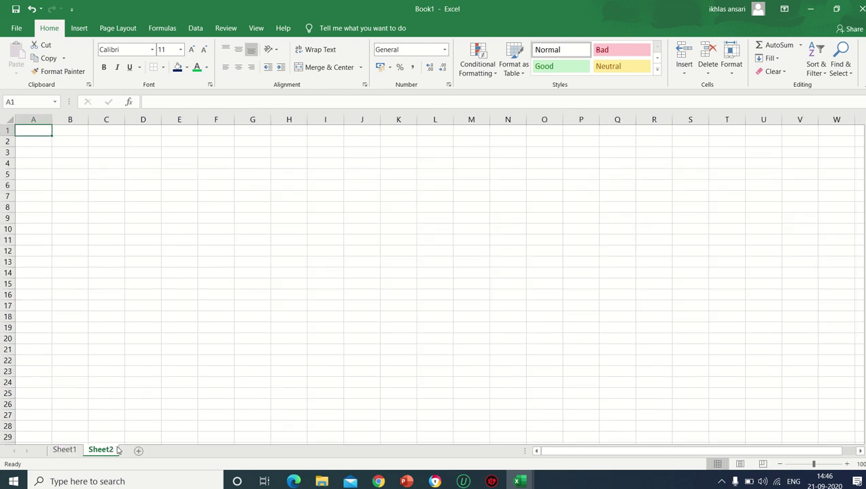
{"action": "left_click", "coordinate": [239, 181]}
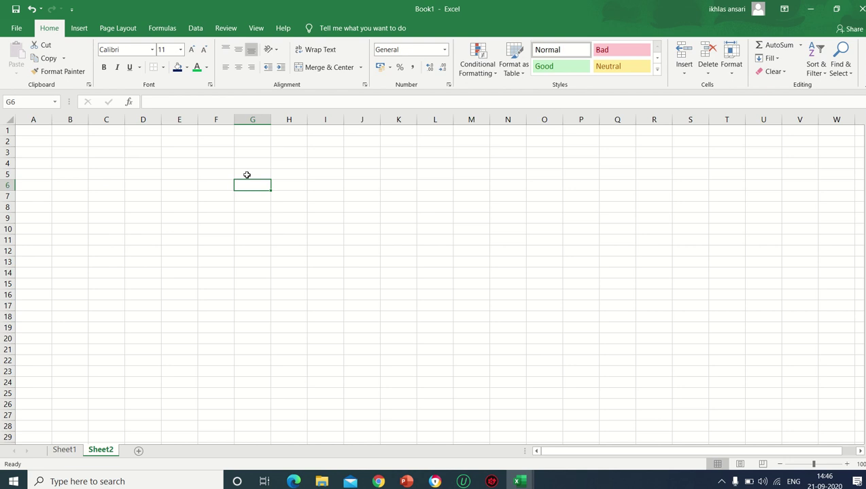
- Enter a person's name in G6 and 13 in I6 on Sheet2
{"action": "type", "text": "ikh;"}
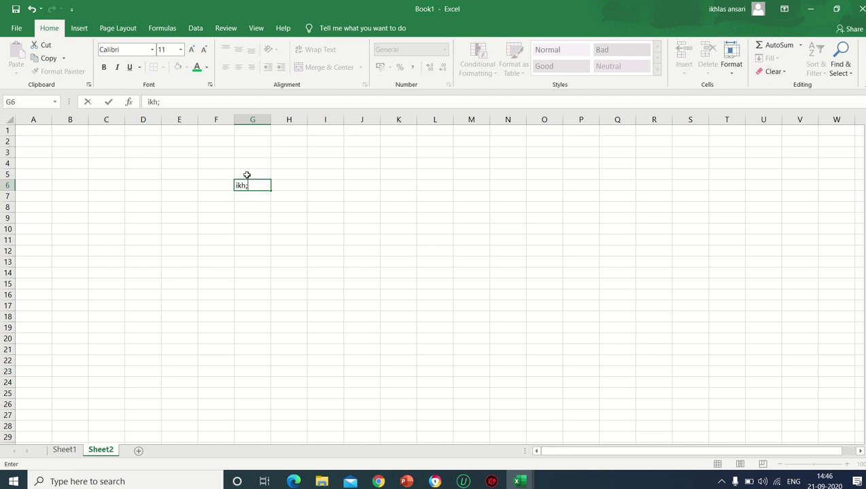
{"action": "key", "text": "BackSpace"}
{"action": "type", "text": "las"}
{"action": "key", "text": "Return"}
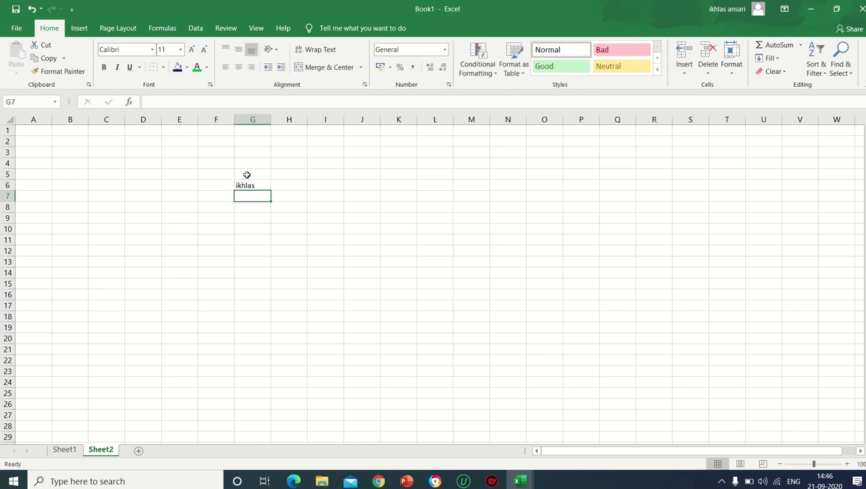
{"action": "left_click", "coordinate": [246, 184]}
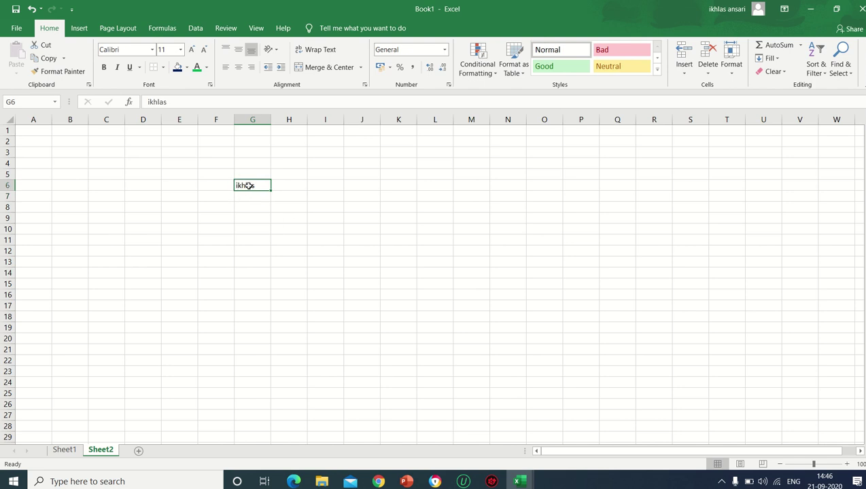
{"action": "left_click", "coordinate": [316, 188]}
{"action": "type", "text": "1"}
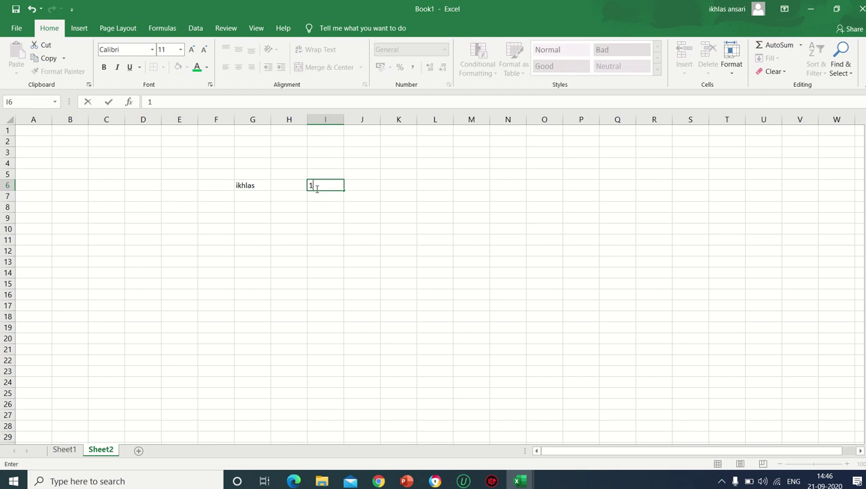
{"action": "type", "text": "3"}
{"action": "key", "text": "Return"}
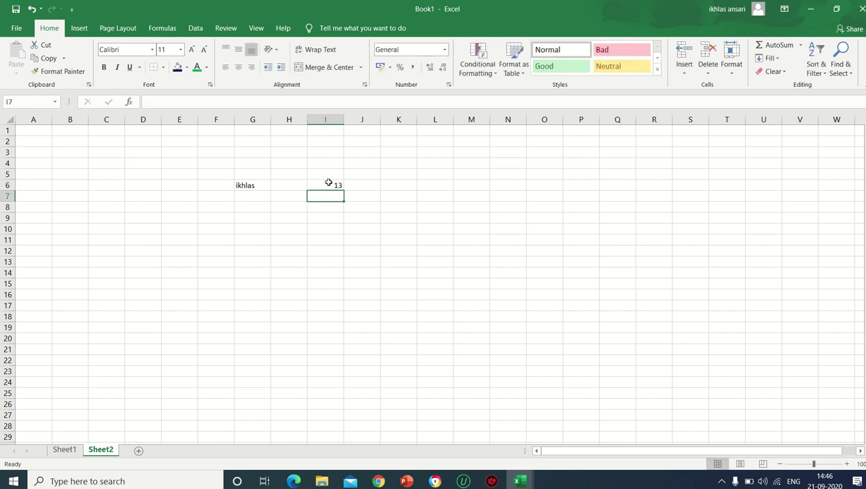
{"action": "left_click", "coordinate": [332, 184]}
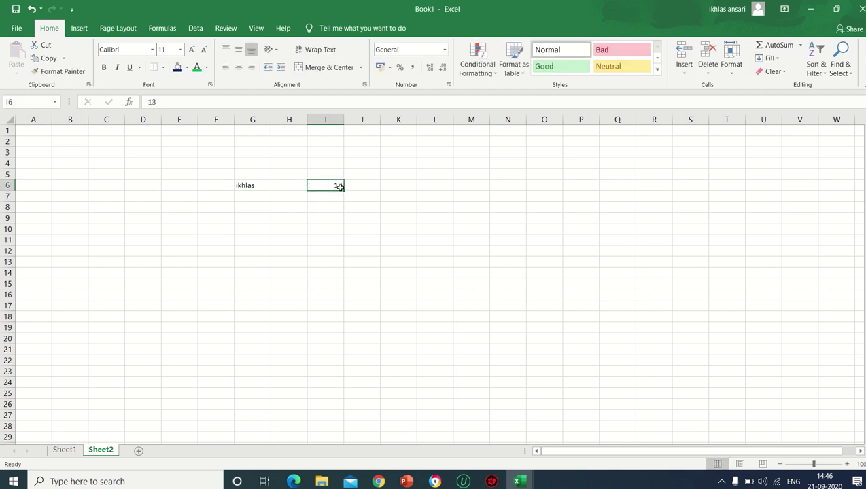
- Enter 85 in D7 and the word cat in G8
{"action": "left_click", "coordinate": [141, 193]}
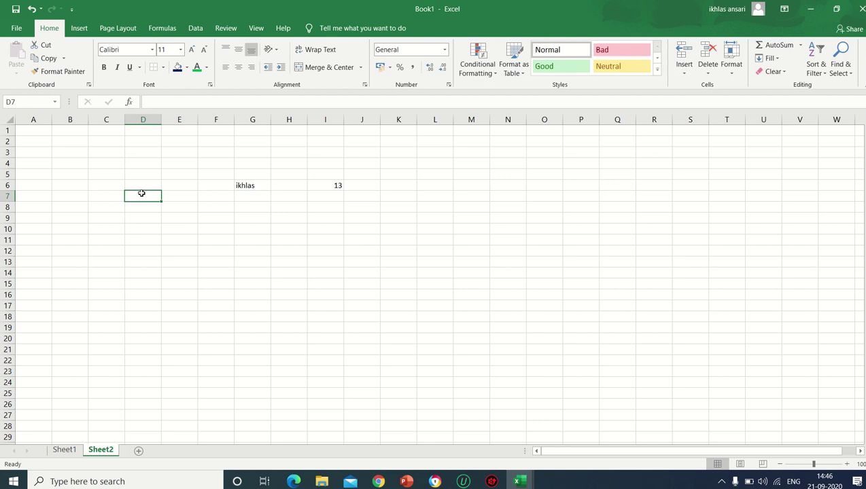
{"action": "type", "text": "85"}
{"action": "key", "text": "Return"}
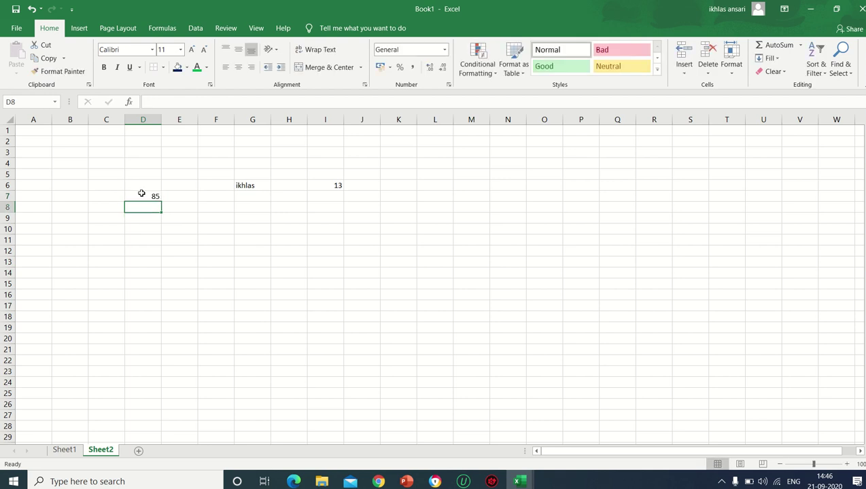
{"action": "left_click", "coordinate": [242, 210]}
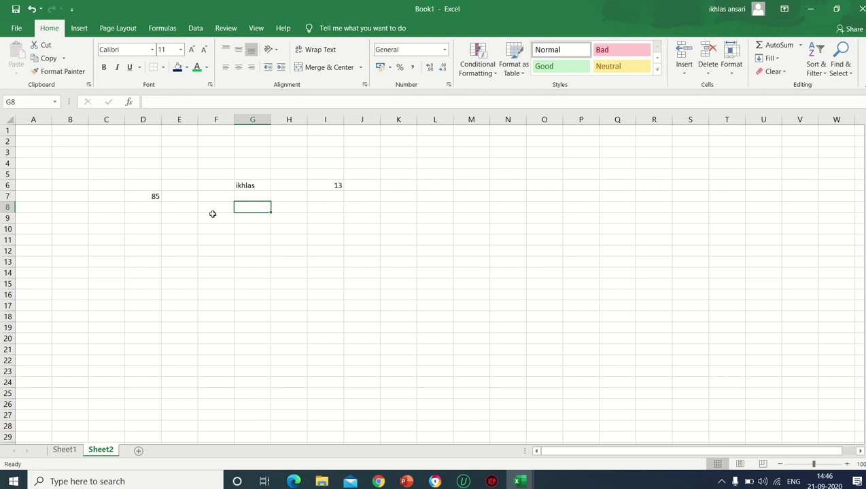
{"action": "type", "text": "ca"}
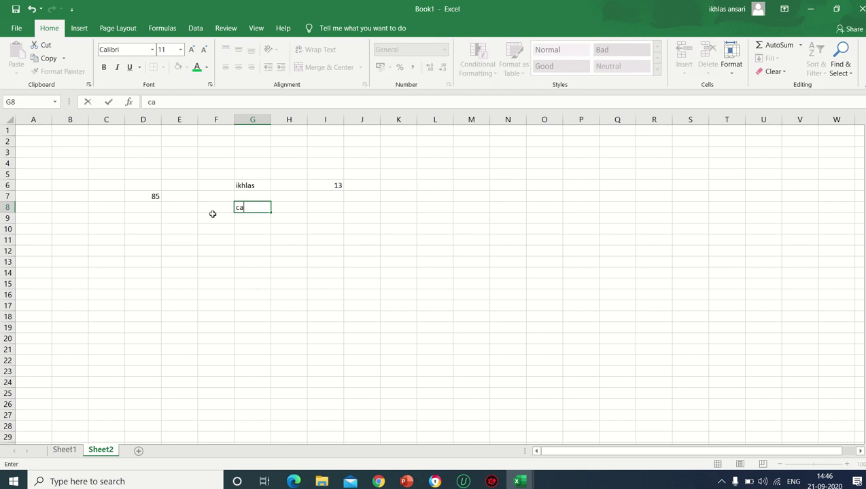
{"action": "type", "text": "t"}
{"action": "key", "text": "Return"}
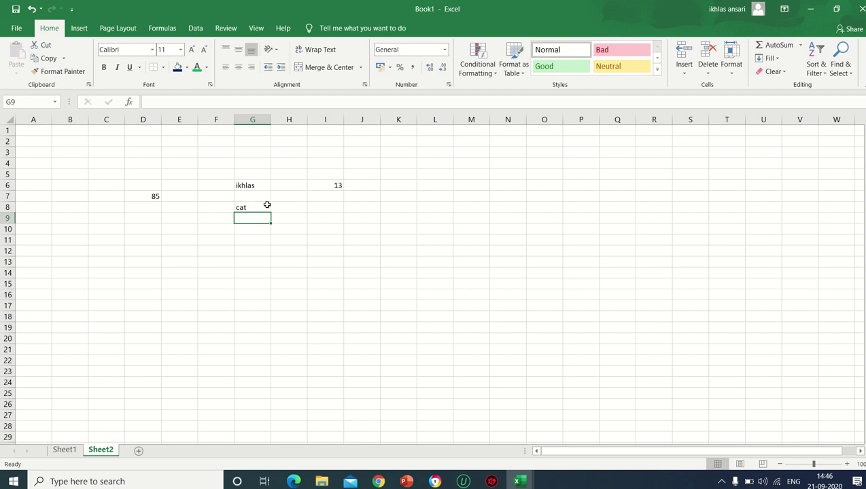
- Select C6:L18 on Sheet2 and delete the sample entries
{"action": "left_click", "coordinate": [327, 319]}
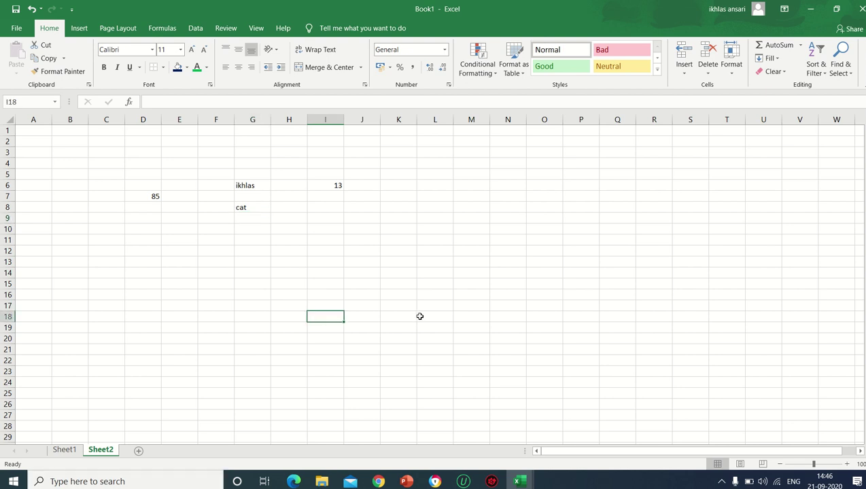
{"action": "mouse_move", "coordinate": [419, 315]}
{"action": "left_mouse_down"}
{"action": "mouse_move", "coordinate": [95, 184]}
{"action": "mouse_move", "coordinate": [93, 174]}
{"action": "left_mouse_up"}
{"action": "key", "text": "Delete"}
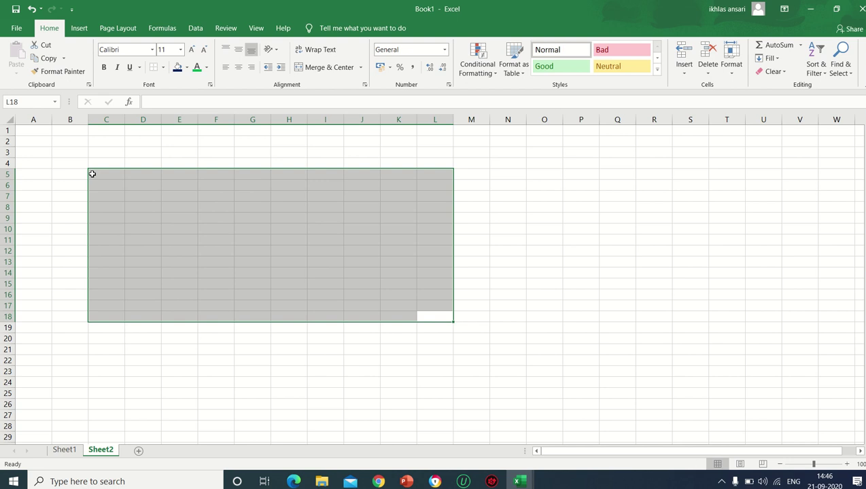
{"action": "left_click", "coordinate": [98, 235]}
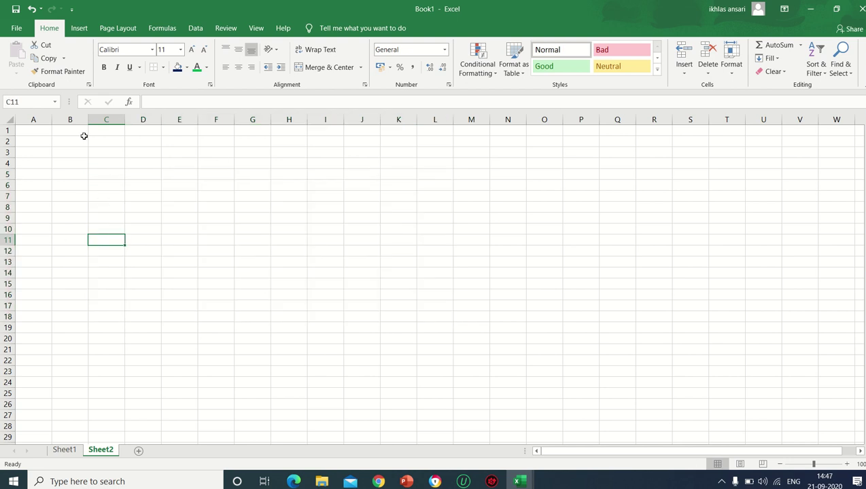
- Set horizontal and vertical alignment to Center for the whole sheet via Format Cells
{"action": "left_click", "coordinate": [9, 120]}
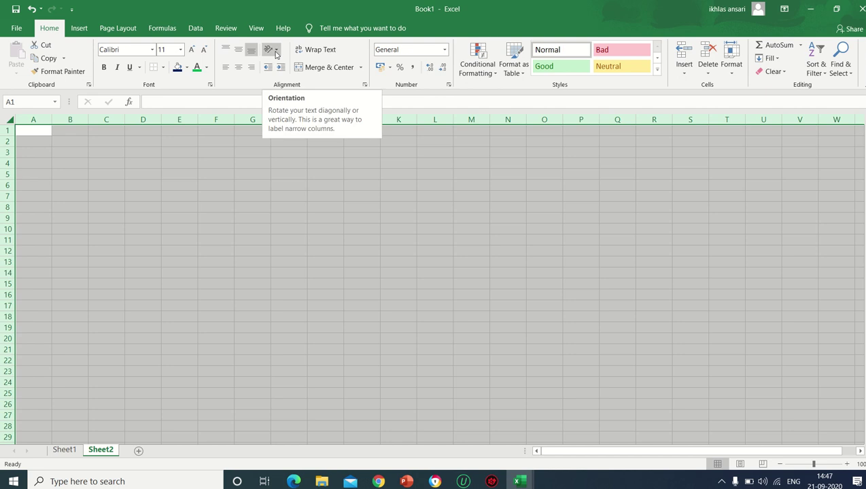
{"action": "left_click", "coordinate": [276, 54]}
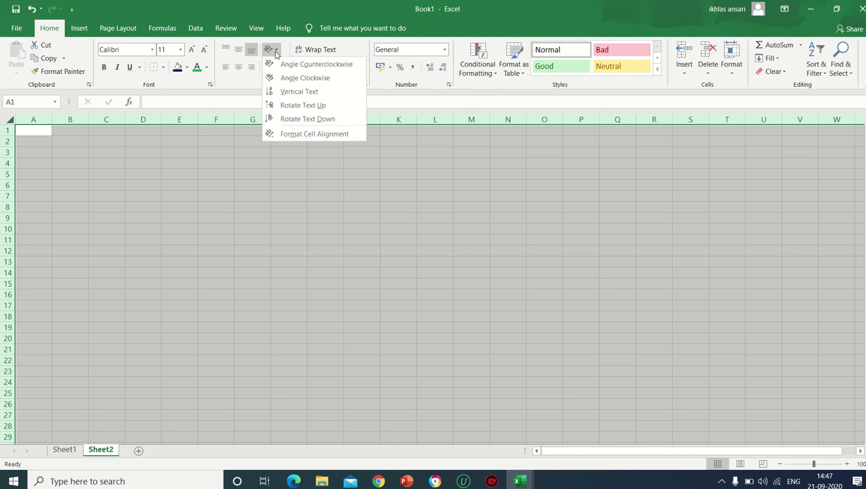
{"action": "left_click", "coordinate": [334, 136]}
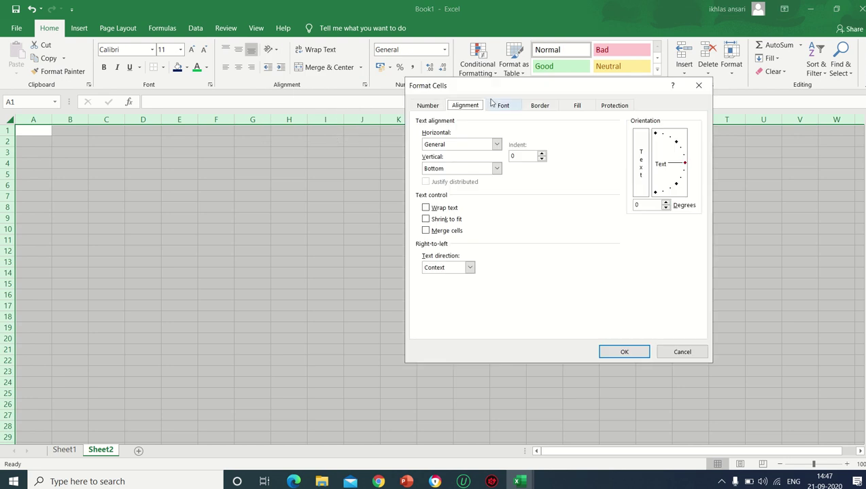
{"action": "left_click_drag", "start_coordinate": [508, 86], "coordinate": [479, 84]}
{"action": "left_click", "coordinate": [468, 143]}
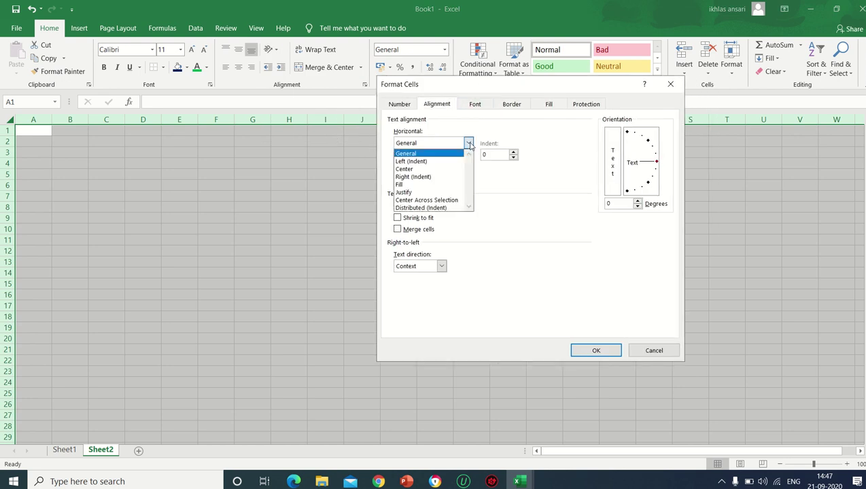
{"action": "left_click", "coordinate": [415, 170]}
{"action": "left_click", "coordinate": [468, 167]}
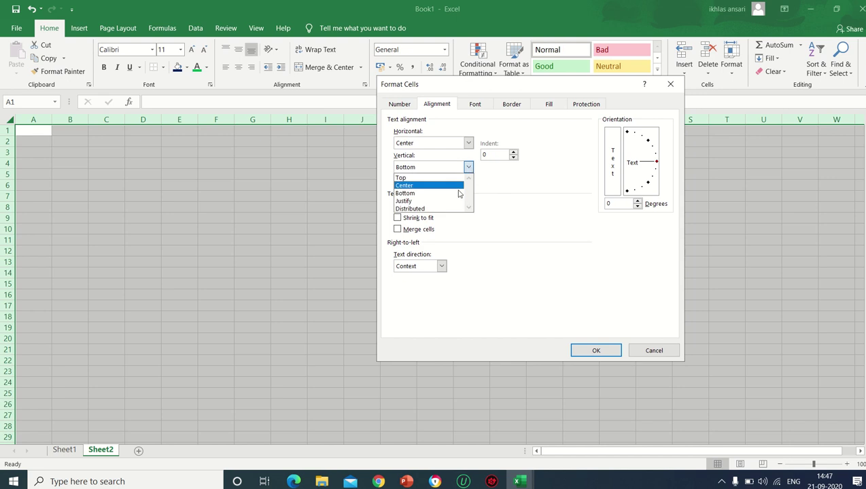
{"action": "left_click", "coordinate": [428, 186]}
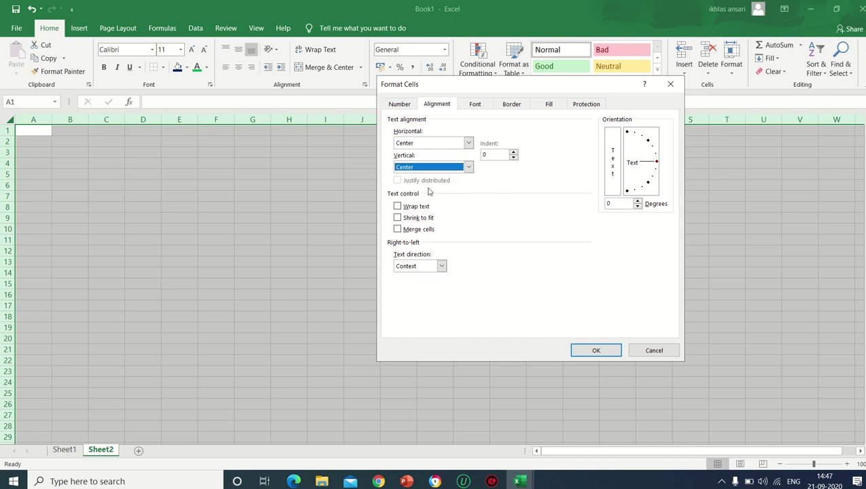
{"action": "left_click", "coordinate": [612, 349]}
- Enter 12 in cell I7 and the word cat in cell H7 on Sheet2
{"action": "left_click", "coordinate": [329, 196]}
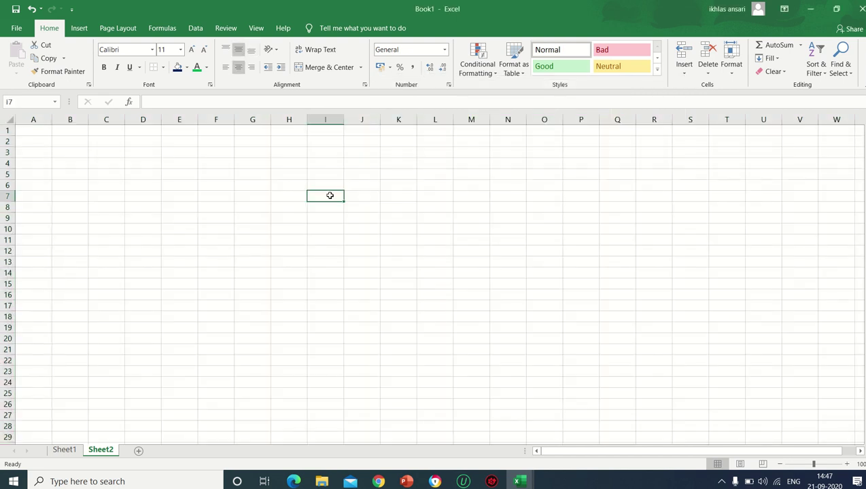
{"action": "type", "text": "12"}
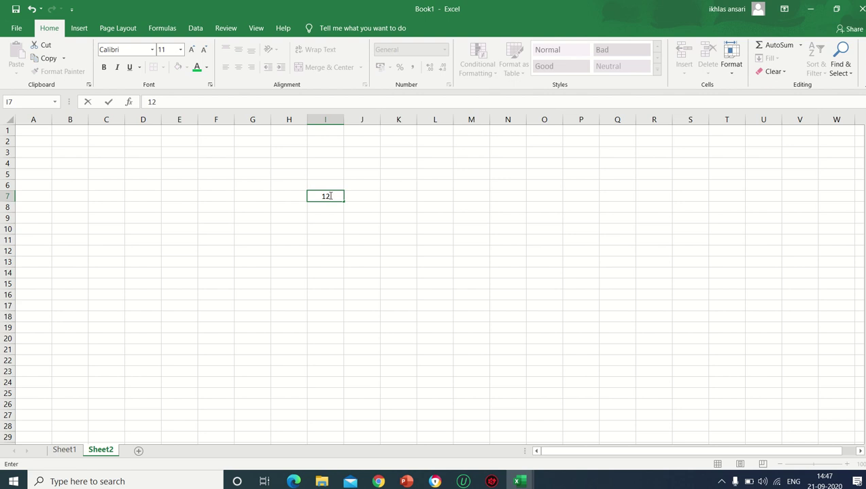
{"action": "key", "text": "Return"}
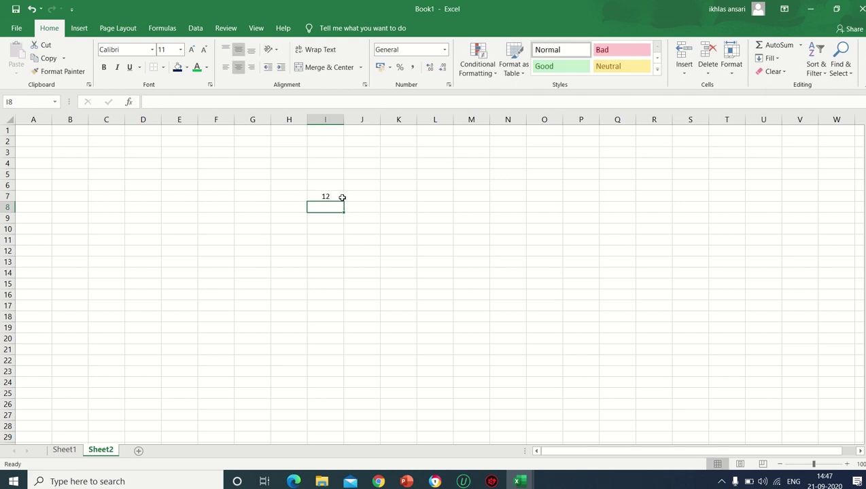
{"action": "left_click", "coordinate": [288, 198]}
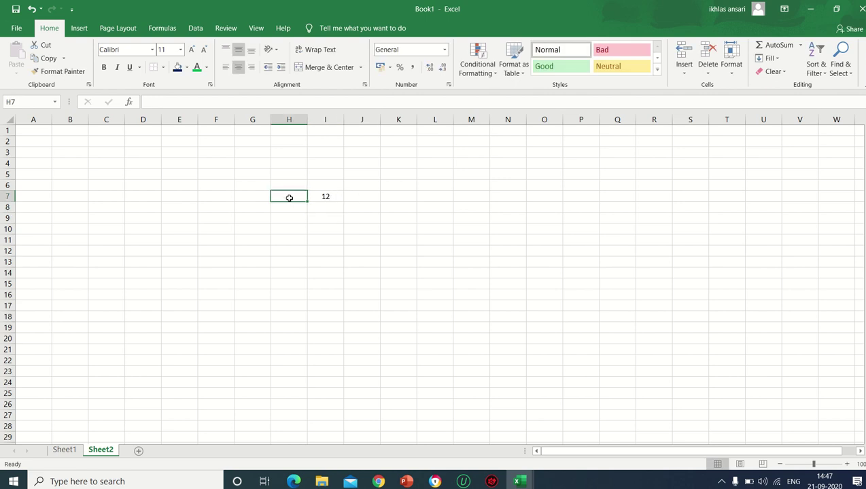
{"action": "type", "text": "ca"}
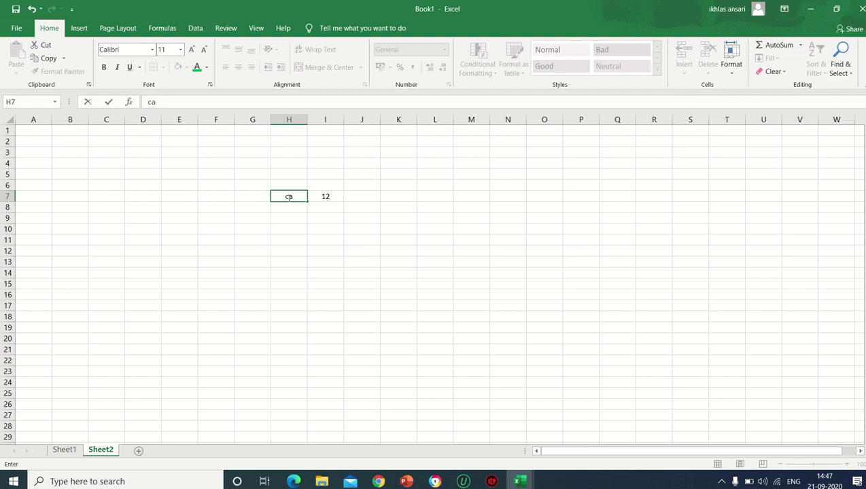
{"action": "type", "text": "t"}
{"action": "key", "text": "Return"}
- Tilt cat in H7 with the Angle Counterclockwise orientation
{"action": "left_click_drag", "start_coordinate": [261, 172], "coordinate": [346, 214]}
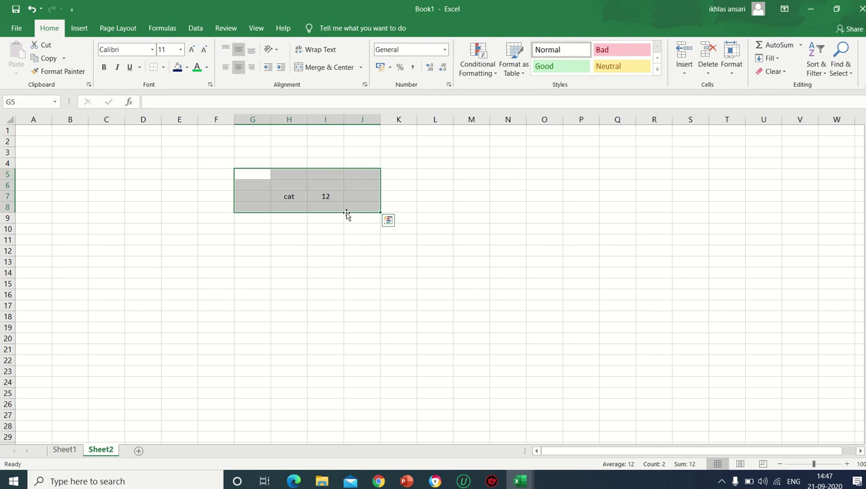
{"action": "left_click", "coordinate": [347, 215]}
{"action": "left_click", "coordinate": [286, 197]}
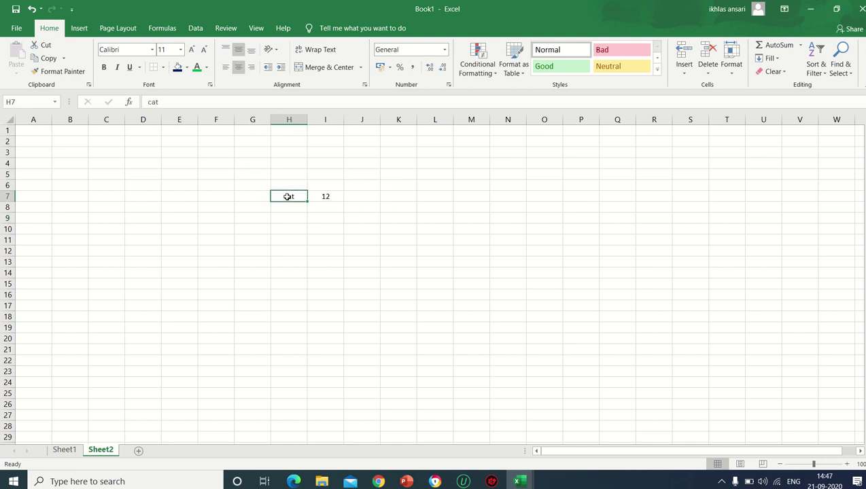
{"action": "left_click", "coordinate": [277, 52]}
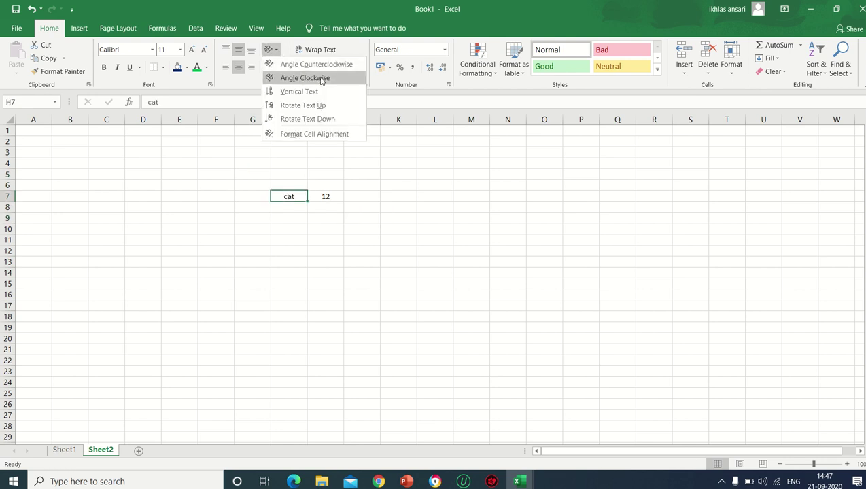
{"action": "left_click", "coordinate": [290, 196]}
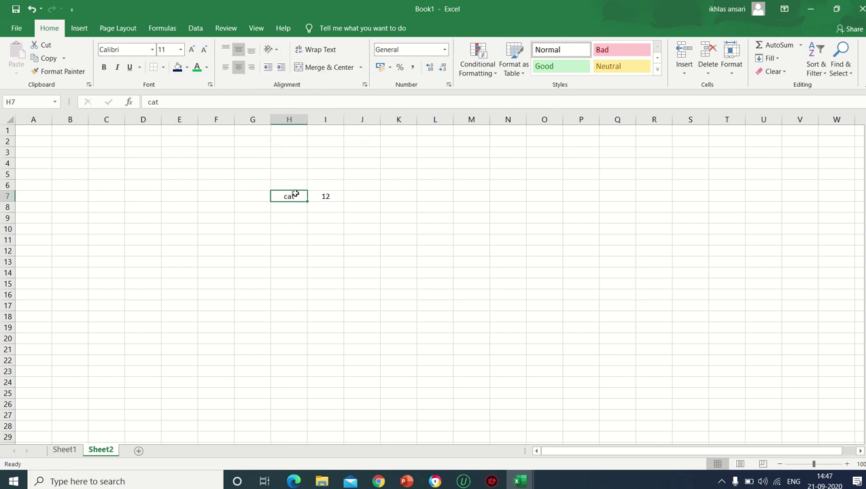
{"action": "left_click", "coordinate": [276, 51]}
{"action": "left_click", "coordinate": [292, 65]}
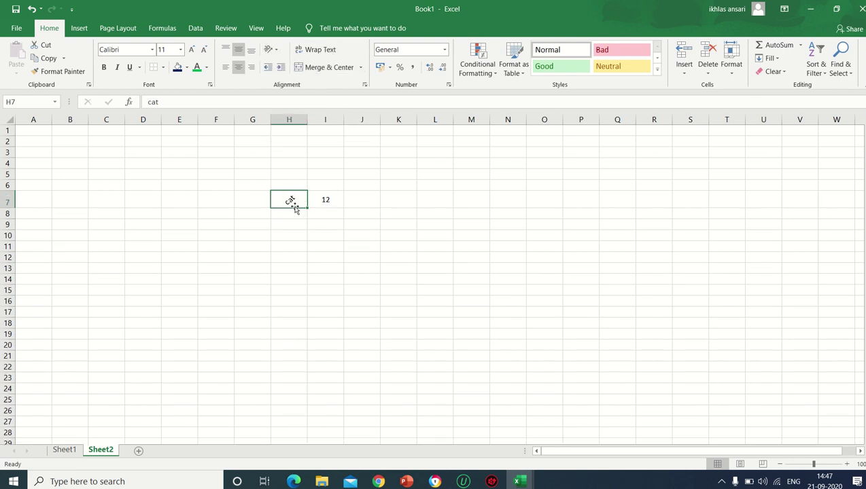
- Switch cat in H7 to Angle Clockwise orientation using the Alt+H, F, Q ribbon keys
{"action": "key", "text": "alt+h"}
{"action": "key", "text": "f"}
{"action": "key", "text": "q"}
{"action": "key", "text": "Down"}
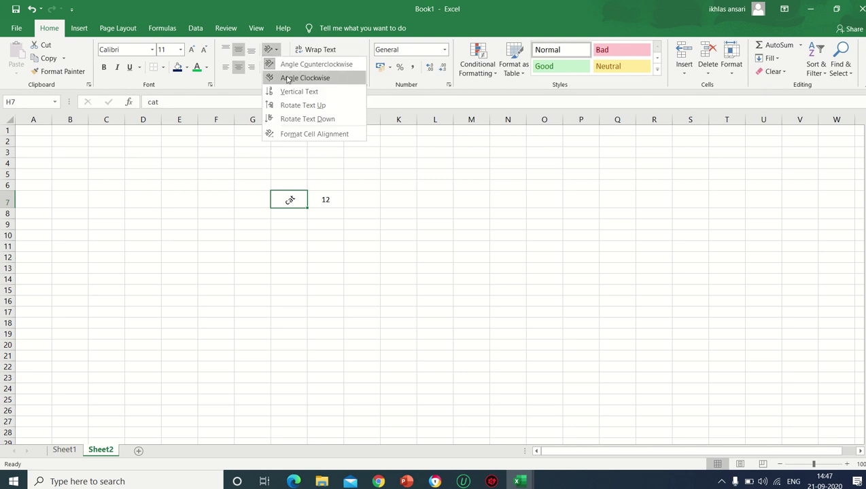
{"action": "key", "text": "Return"}
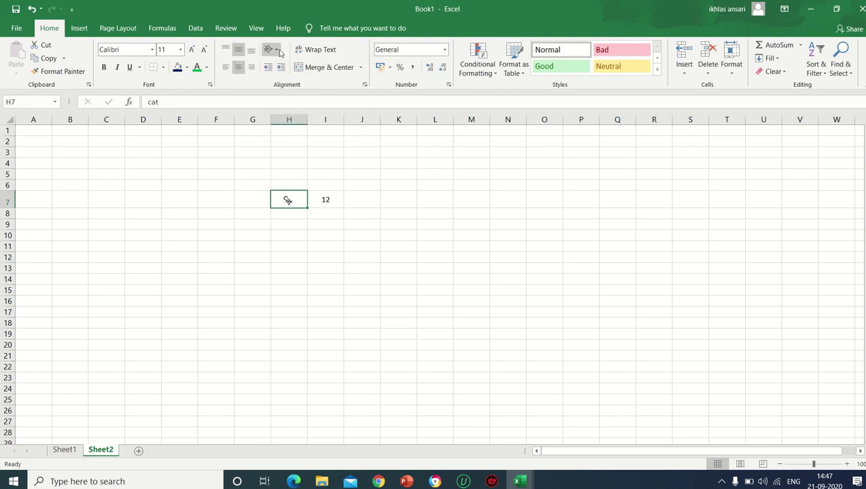
- Set cat in H7 to Vertical Text so its letters stack one above another
{"action": "left_click", "coordinate": [275, 50]}
{"action": "left_click", "coordinate": [295, 91]}
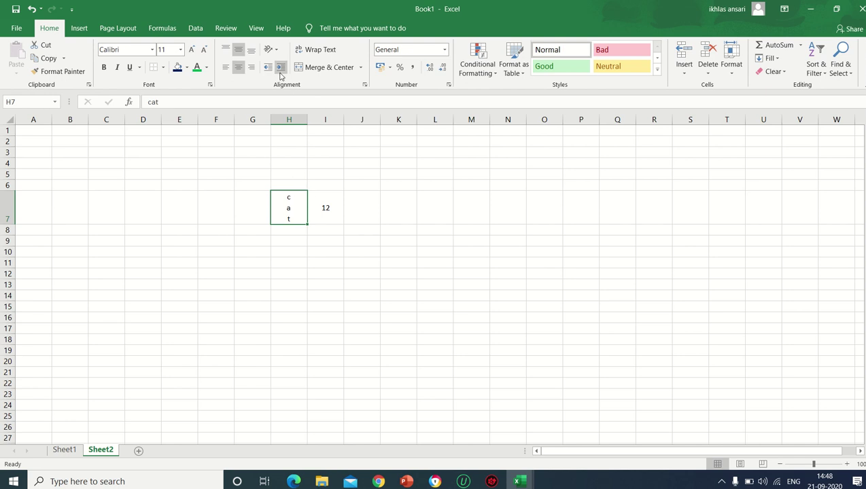
{"action": "left_click", "coordinate": [277, 50]}
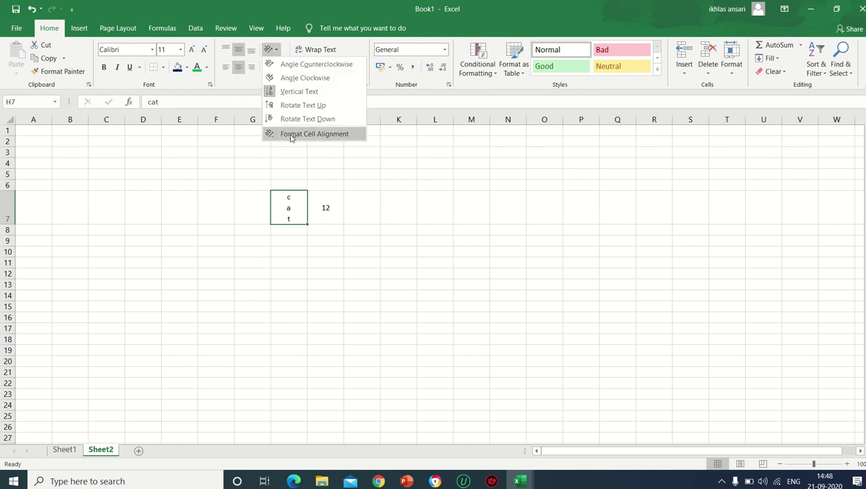
{"action": "left_click", "coordinate": [474, 272]}
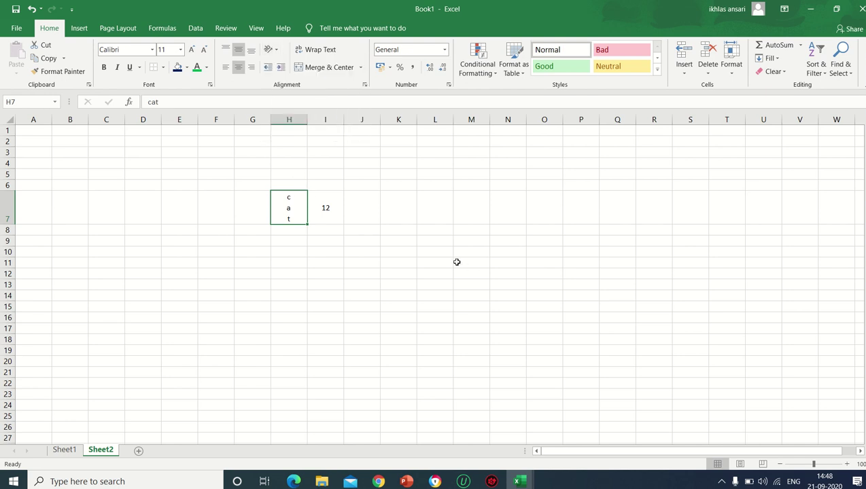
{"action": "left_click", "coordinate": [329, 208]}
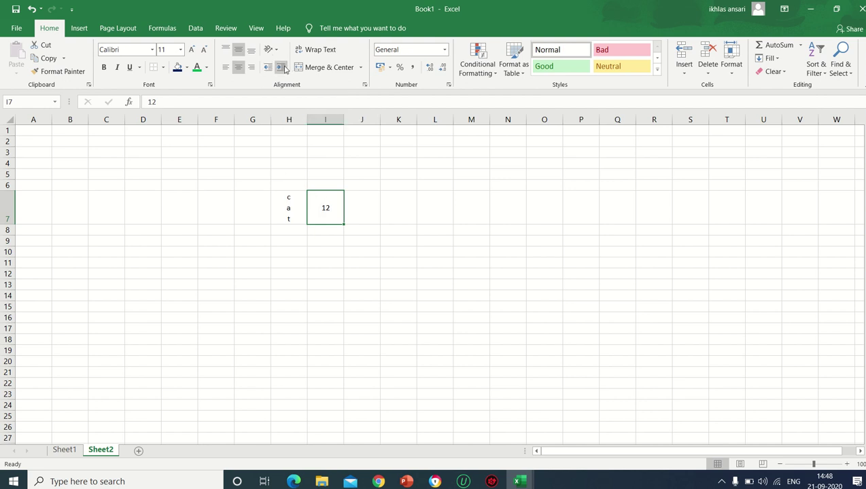
- Left-align the 12 in I7 and experiment with increasing and decreasing its indent
{"action": "left_click", "coordinate": [225, 67]}
{"action": "left_click", "coordinate": [280, 66]}
{"action": "left_click", "coordinate": [280, 67]}
{"action": "left_click", "coordinate": [281, 66]}
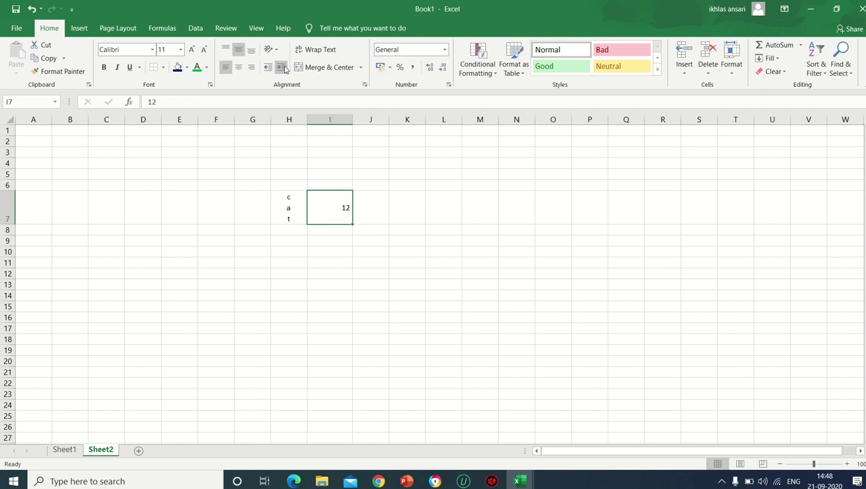
{"action": "left_click", "coordinate": [280, 67]}
{"action": "left_click", "coordinate": [281, 67]}
{"action": "left_click", "coordinate": [265, 68]}
{"action": "left_click", "coordinate": [265, 68]}
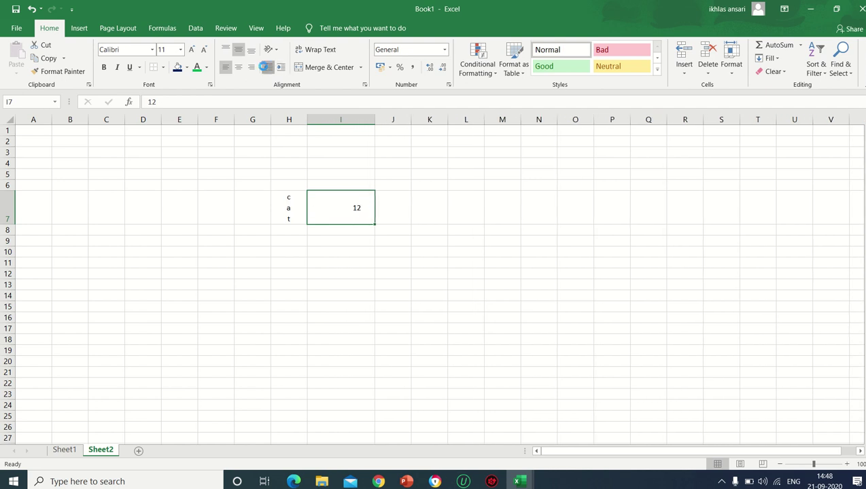
{"action": "left_click", "coordinate": [266, 68]}
{"action": "left_click", "coordinate": [266, 68]}
{"action": "left_click", "coordinate": [266, 67]}
{"action": "left_click", "coordinate": [266, 68]}
{"action": "left_click", "coordinate": [266, 68]}
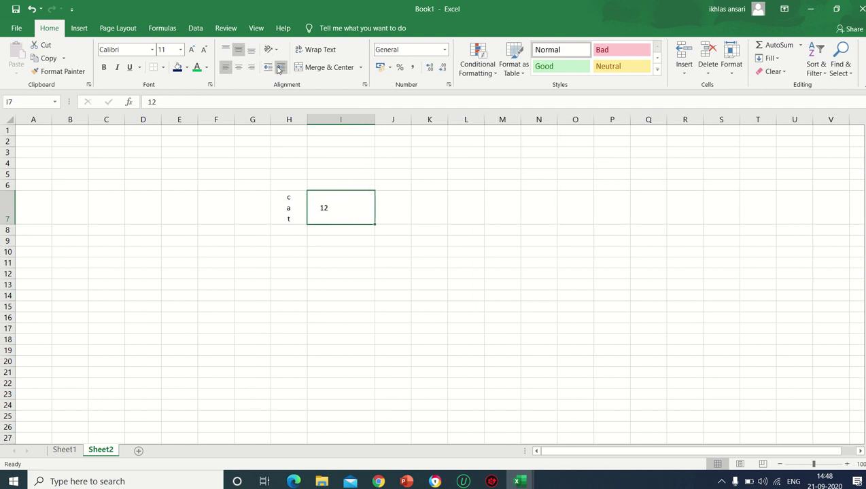
- Settle I7 on a slight indent, turn on Wrap Text, and return to Sheet1
{"action": "left_click", "coordinate": [278, 69]}
{"action": "left_click", "coordinate": [278, 68]}
{"action": "left_click", "coordinate": [278, 68]}
{"action": "left_click", "coordinate": [278, 68]}
{"action": "left_click", "coordinate": [278, 69]}
{"action": "left_click", "coordinate": [278, 69]}
{"action": "left_click", "coordinate": [268, 68]}
{"action": "left_click", "coordinate": [269, 67]}
{"action": "left_click", "coordinate": [268, 67]}
{"action": "left_click", "coordinate": [268, 67]}
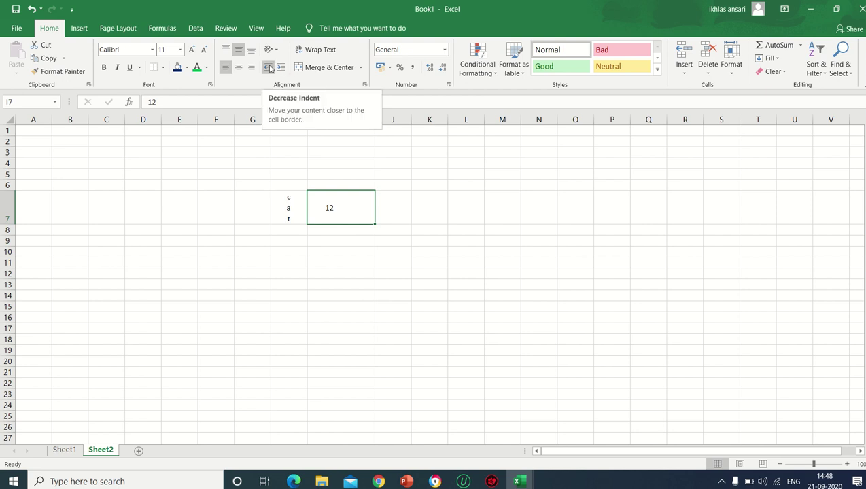
{"action": "left_click", "coordinate": [318, 51]}
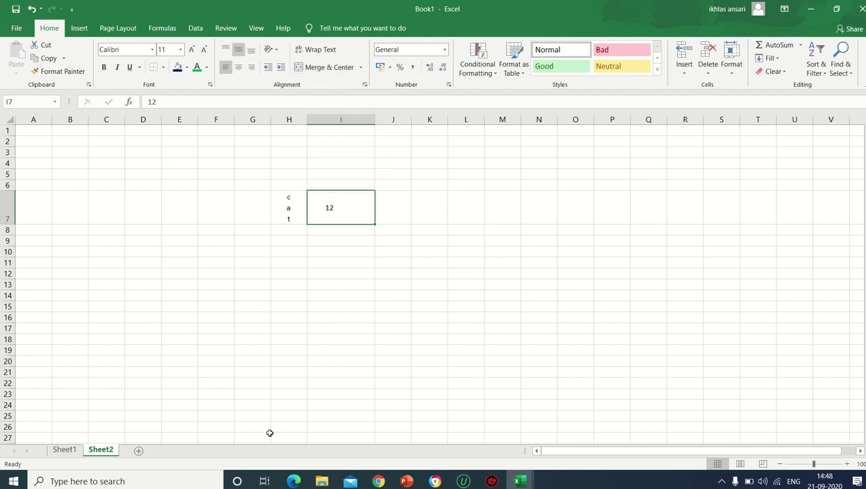
{"action": "left_click", "coordinate": [74, 450]}
- Autofit column G and widen columns H through K to fit History, Maths, English and Hindi
{"action": "left_click", "coordinate": [440, 391]}
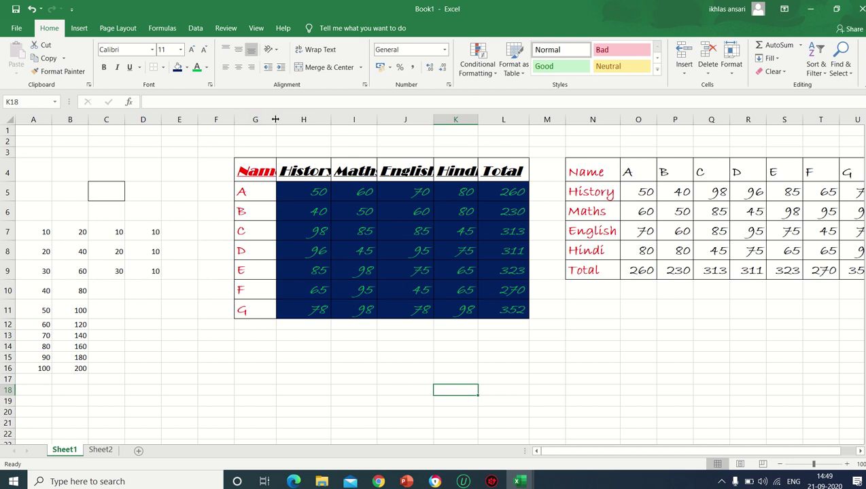
{"action": "double_click", "coordinate": [275, 117]}
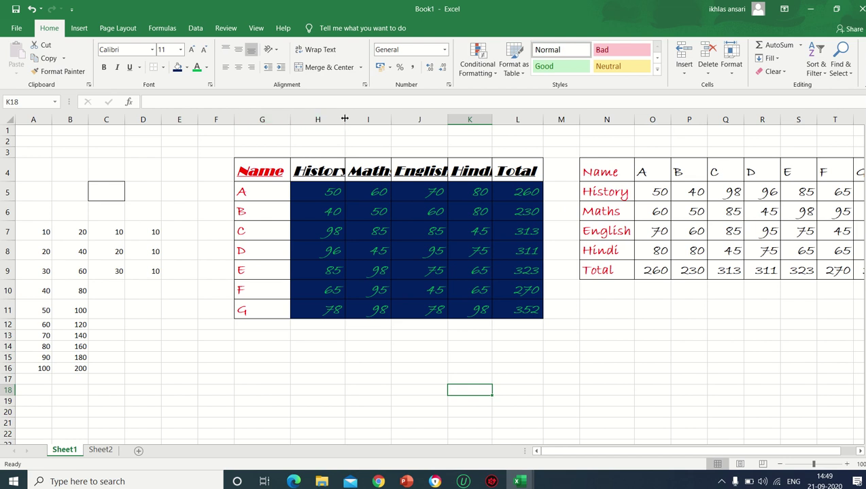
{"action": "left_click_drag", "start_coordinate": [344, 119], "coordinate": [415, 119]}
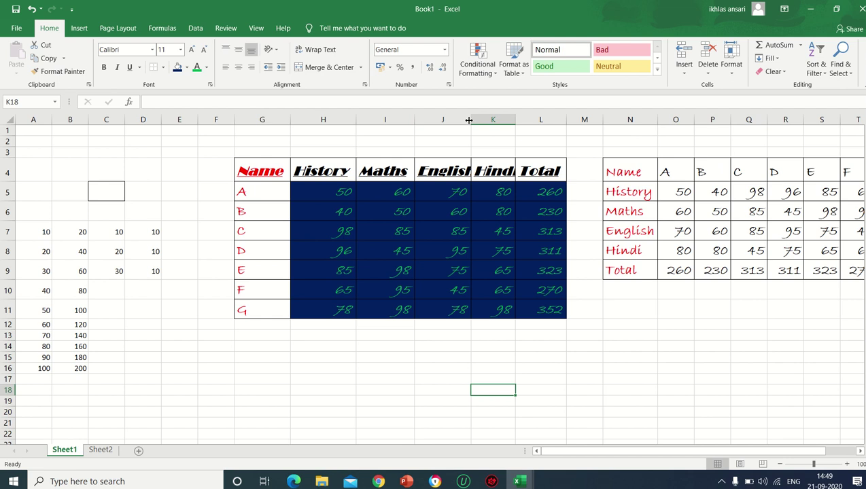
{"action": "left_click_drag", "start_coordinate": [471, 119], "coordinate": [537, 119]}
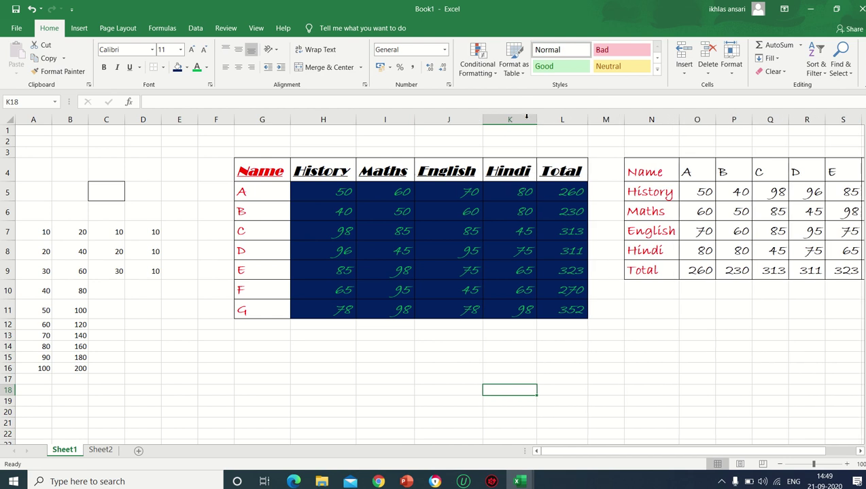
{"action": "left_click_drag", "start_coordinate": [272, 171], "coordinate": [564, 172]}
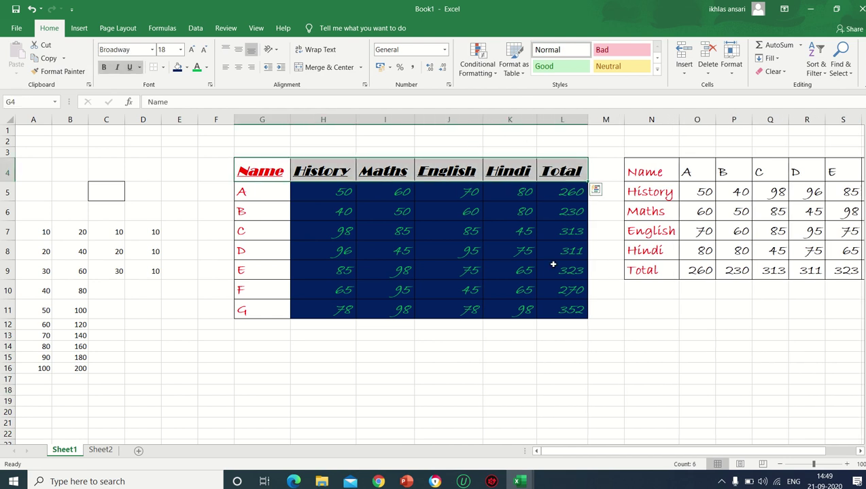
- Undo the column width changes and wrap the Name header text in G4
{"action": "key", "text": "ctrl+z"}
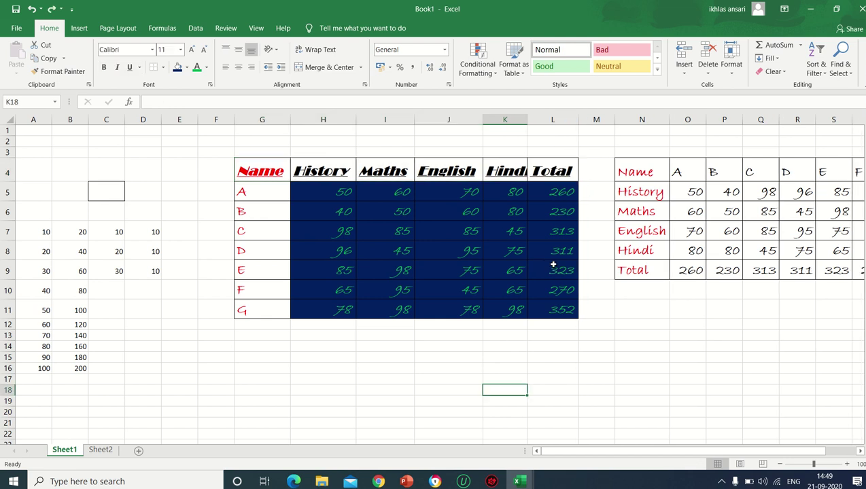
{"action": "key", "text": "ctrl+z"}
{"action": "key", "text": "ctrl+z"}
{"action": "key", "text": "ctrl+z"}
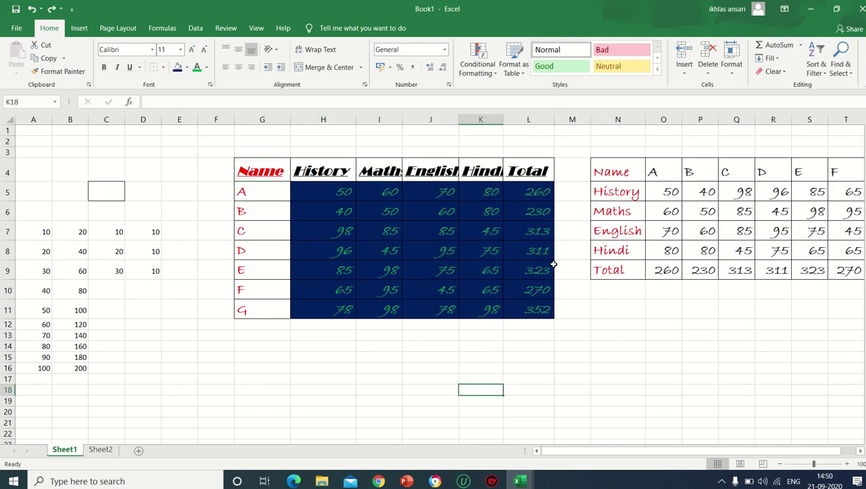
{"action": "key", "text": "ctrl+z"}
{"action": "key", "text": "ctrl+z"}
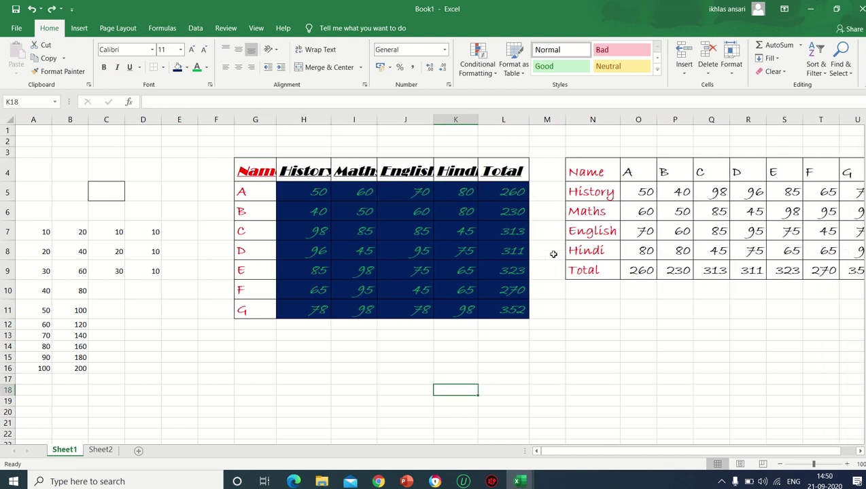
{"action": "left_click", "coordinate": [265, 174]}
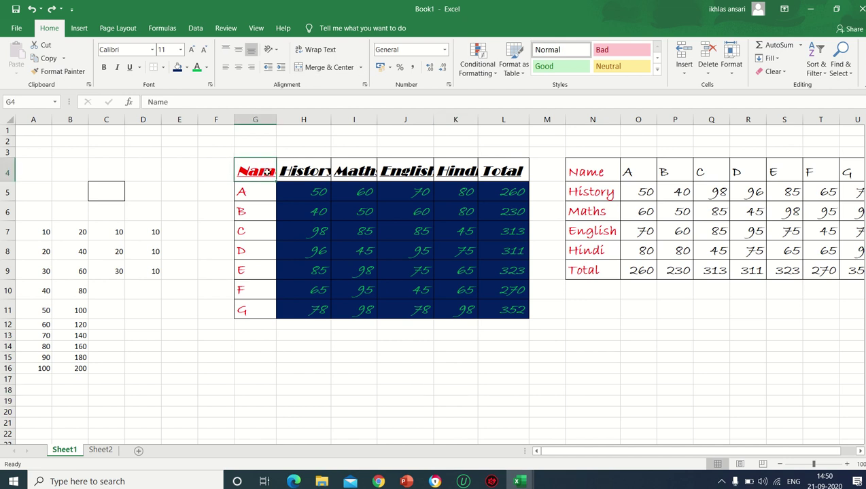
{"action": "left_click", "coordinate": [325, 51]}
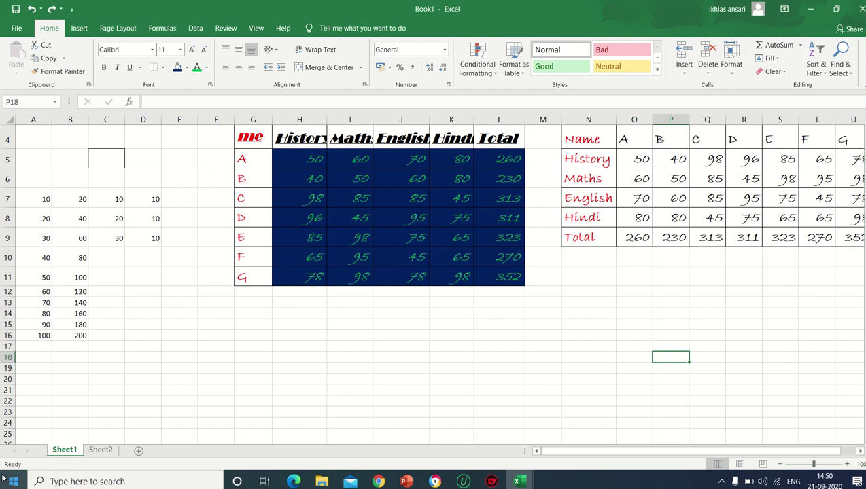
- Make row 4 taller and wrap the History, Maths, English and Hindi headers in H4:K4
{"action": "left_click", "coordinate": [174, 145]}
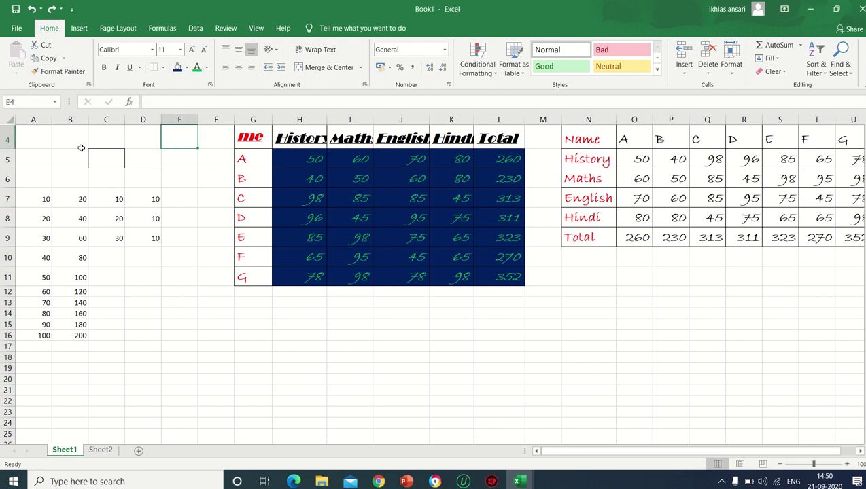
{"action": "left_click_drag", "start_coordinate": [7, 149], "coordinate": [7, 173]}
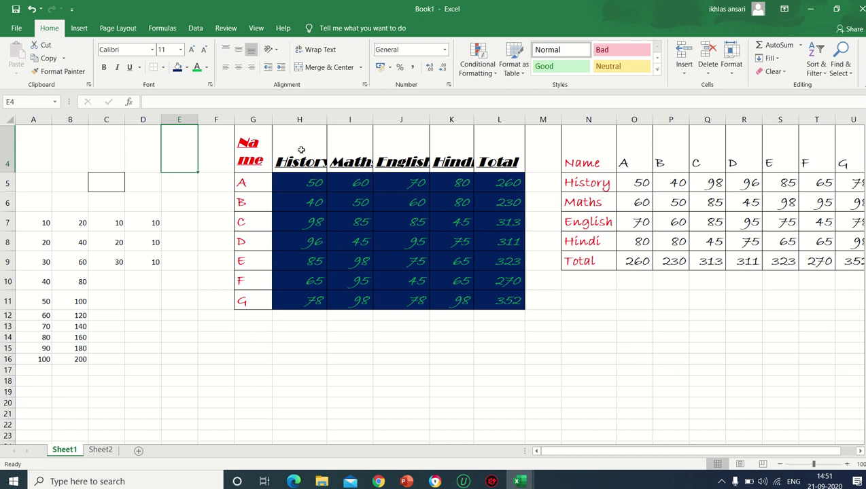
{"action": "left_click", "coordinate": [301, 147]}
{"action": "left_click", "coordinate": [310, 50]}
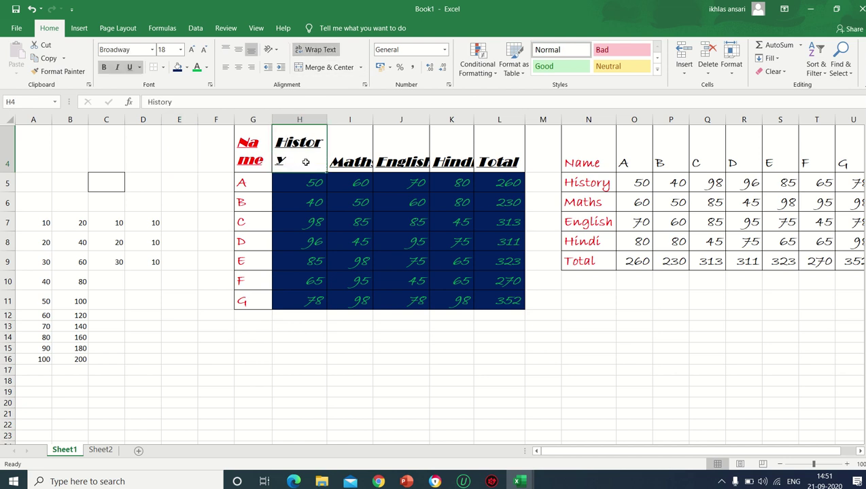
{"action": "left_click", "coordinate": [344, 145]}
{"action": "left_click", "coordinate": [315, 50]}
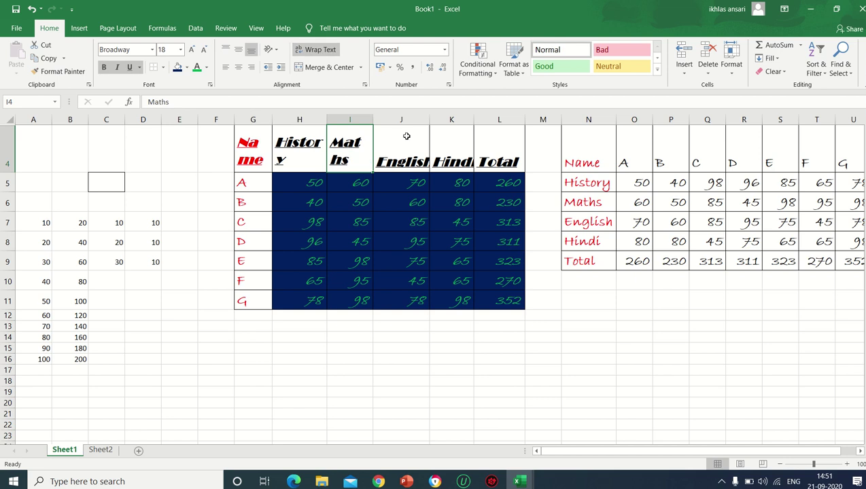
{"action": "left_click", "coordinate": [406, 136]}
{"action": "left_click", "coordinate": [315, 50]}
{"action": "left_click", "coordinate": [452, 139]}
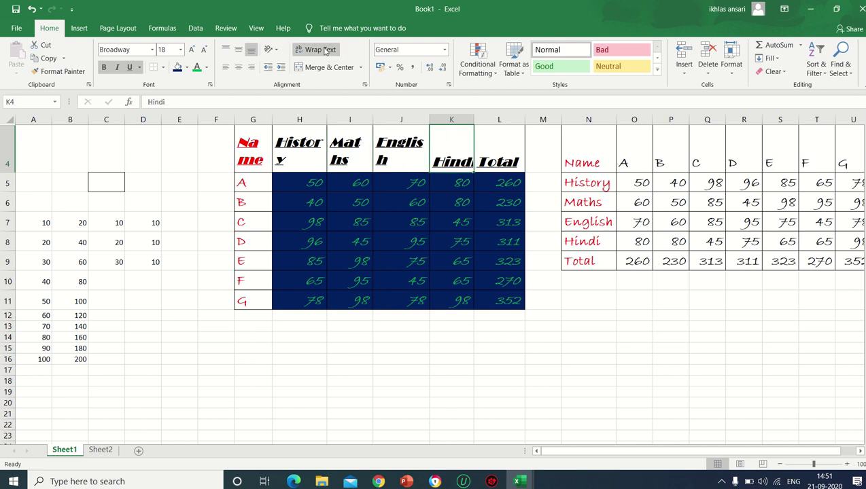
{"action": "left_click", "coordinate": [324, 51]}
{"action": "key", "text": "Right"}
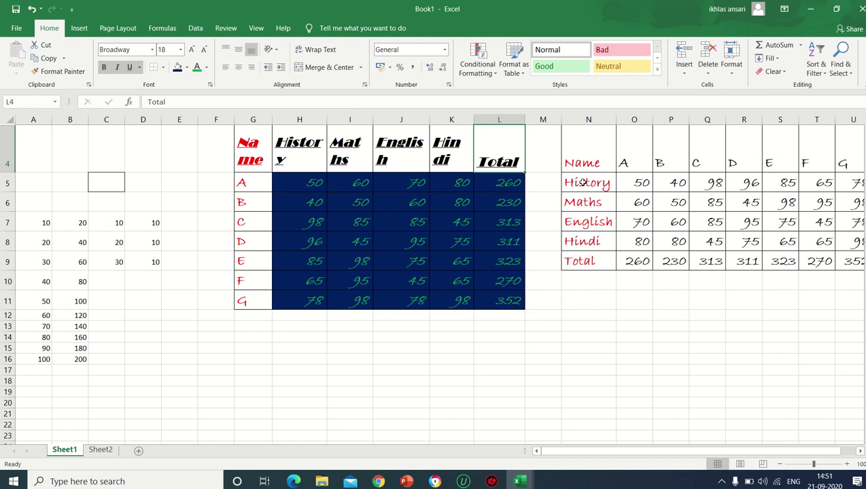
- Copy the transposed table through student E, paste it at H34, and select H32:M33
{"action": "left_click", "coordinate": [583, 160]}
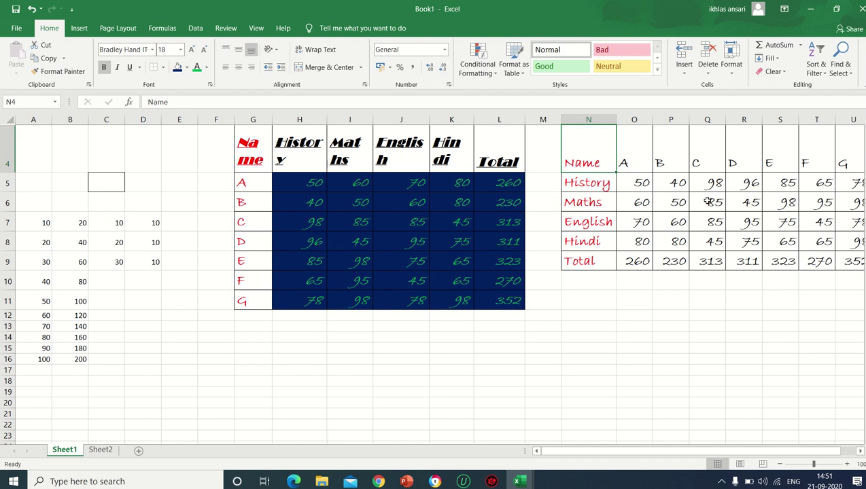
{"action": "left_click_drag", "start_coordinate": [590, 152], "coordinate": [770, 261]}
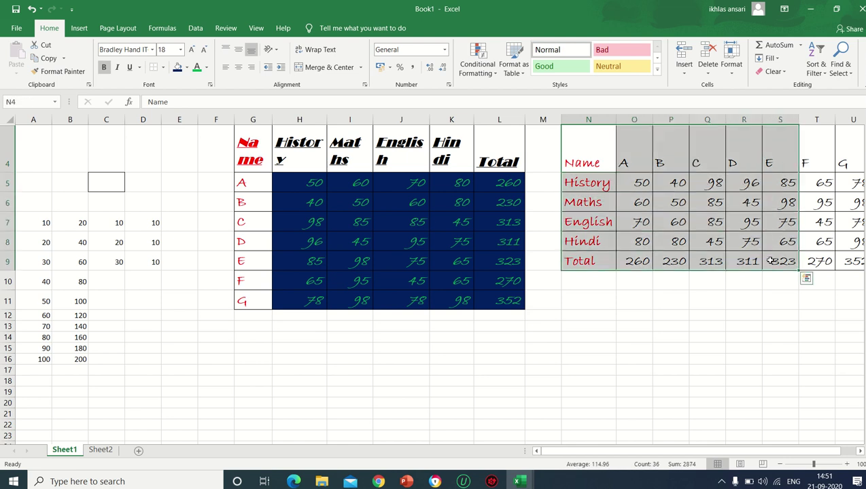
{"action": "key", "text": "ctrl+c"}
{"action": "scroll", "coordinate": [269, 340], "scroll_direction": "down", "scroll_amount": 5}
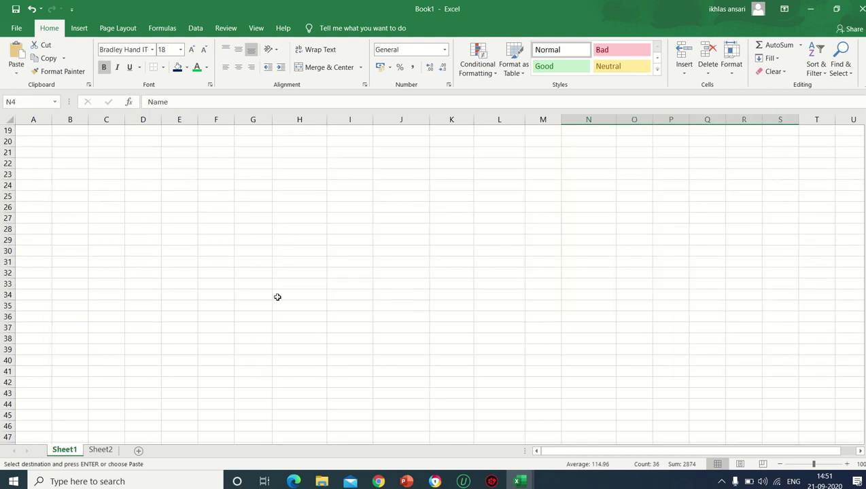
{"action": "left_click", "coordinate": [277, 292]}
{"action": "key", "text": "ctrl+v"}
{"action": "left_click", "coordinate": [677, 342]}
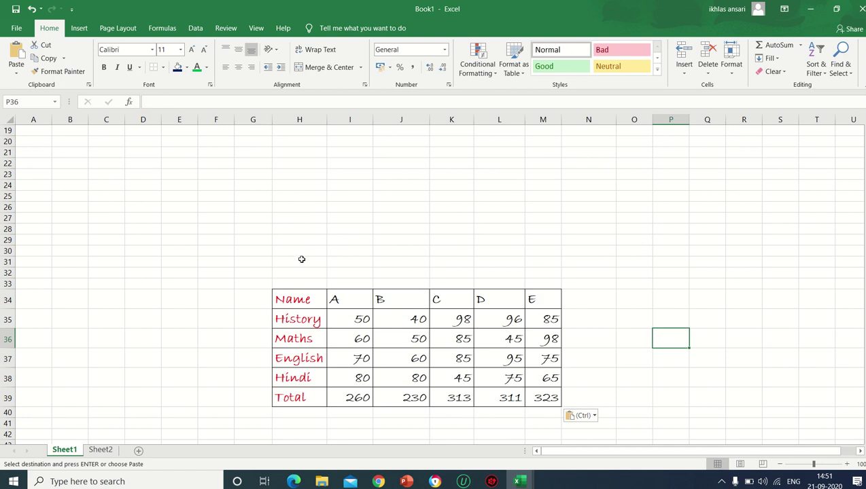
{"action": "left_click_drag", "start_coordinate": [283, 272], "coordinate": [537, 281]}
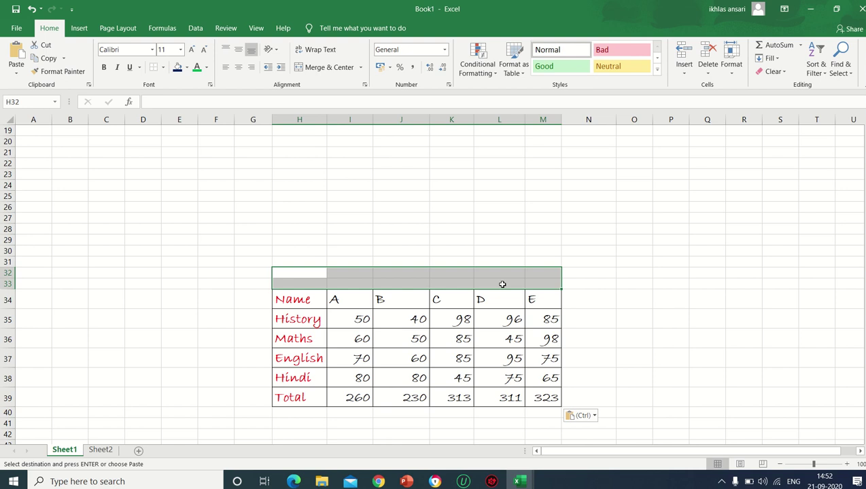
- Merge and centre H32:M33 and enter the title MARKSHEET
{"action": "left_click", "coordinate": [528, 249]}
{"action": "left_click_drag", "start_coordinate": [286, 273], "coordinate": [543, 279]}
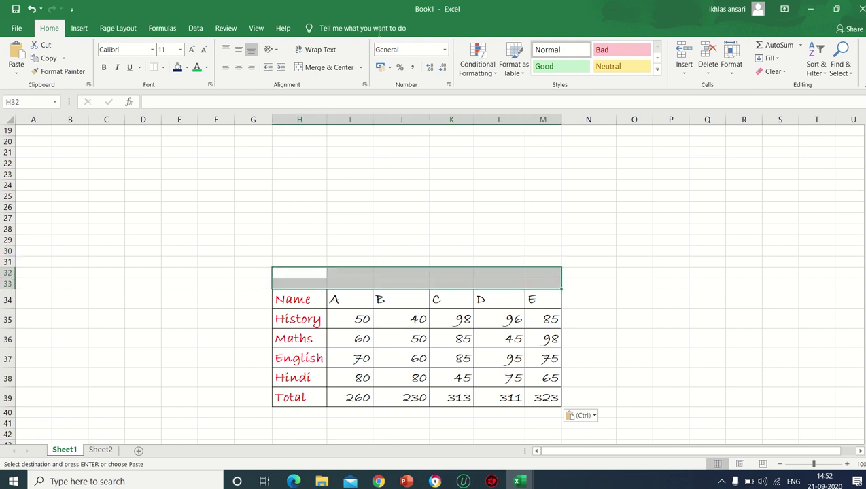
{"action": "left_click", "coordinate": [360, 70]}
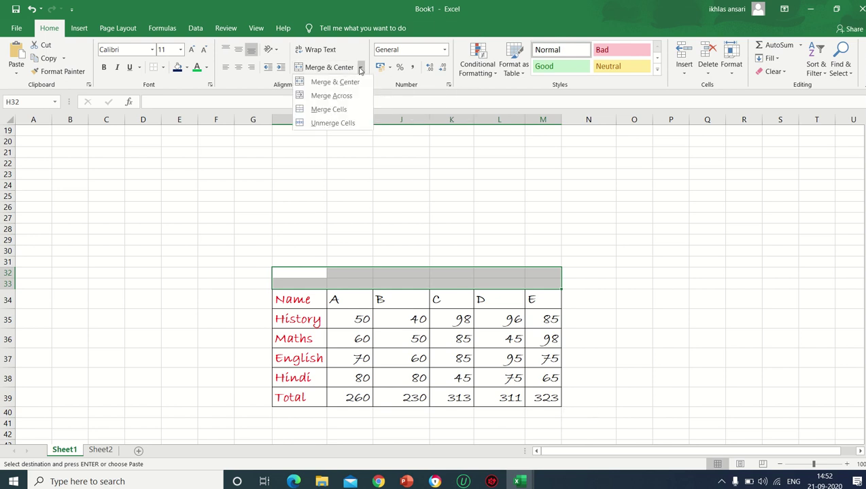
{"action": "left_click", "coordinate": [332, 82]}
{"action": "left_click", "coordinate": [377, 195]}
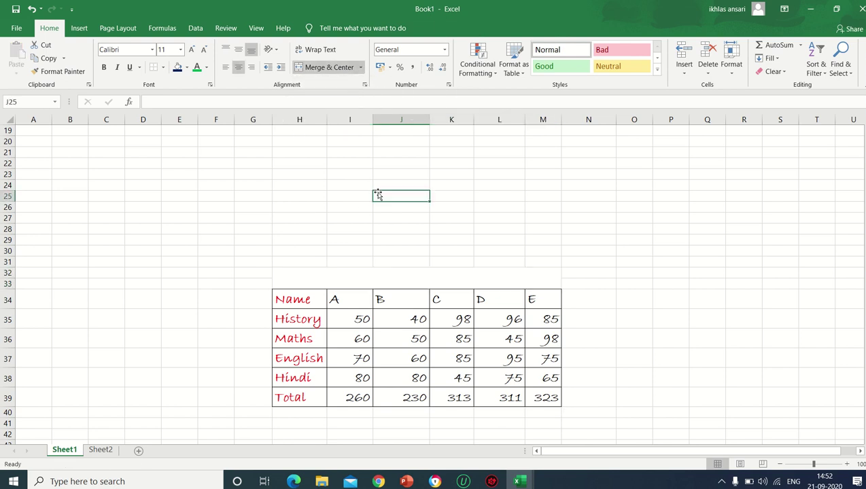
{"action": "left_click", "coordinate": [289, 275]}
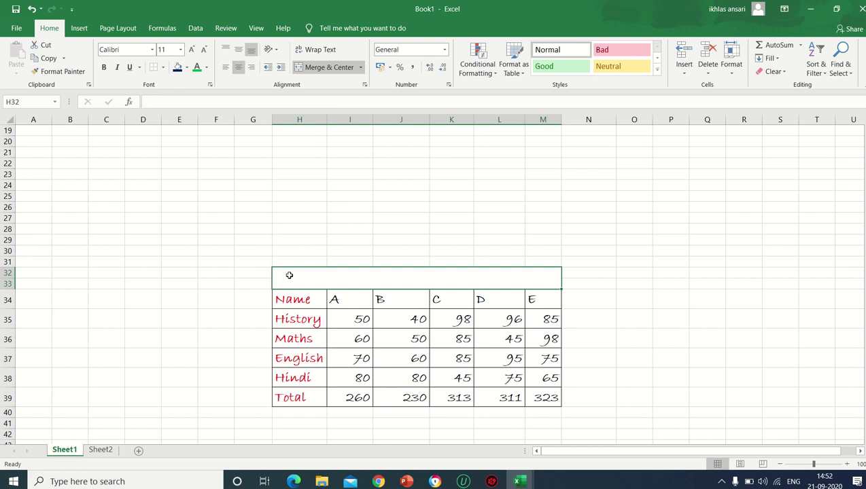
{"action": "type", "text": "MA"}
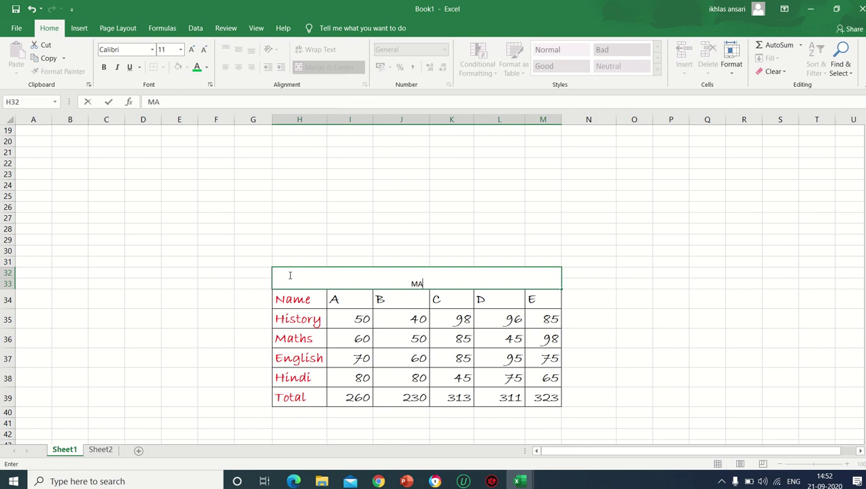
{"action": "type", "text": "RKSHEET"}
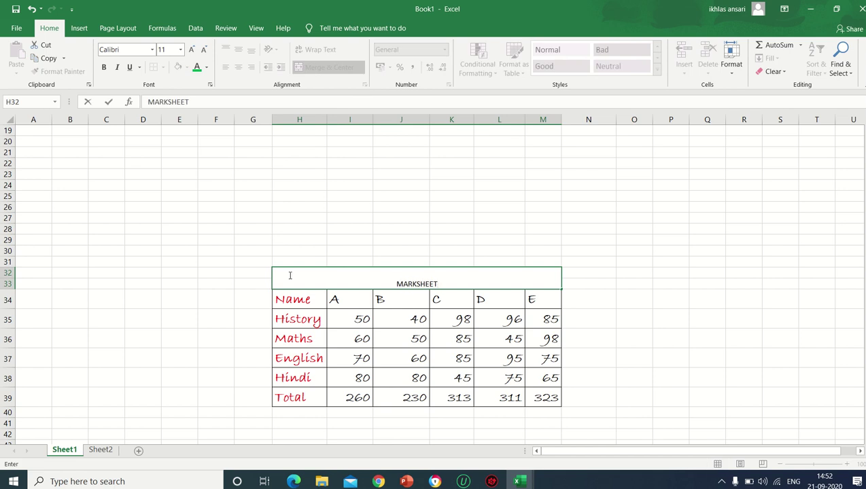
{"action": "key", "text": "Return"}
- Set the MARKSHEET title to the Broadway font, enlarged to size 22
{"action": "left_click", "coordinate": [300, 272]}
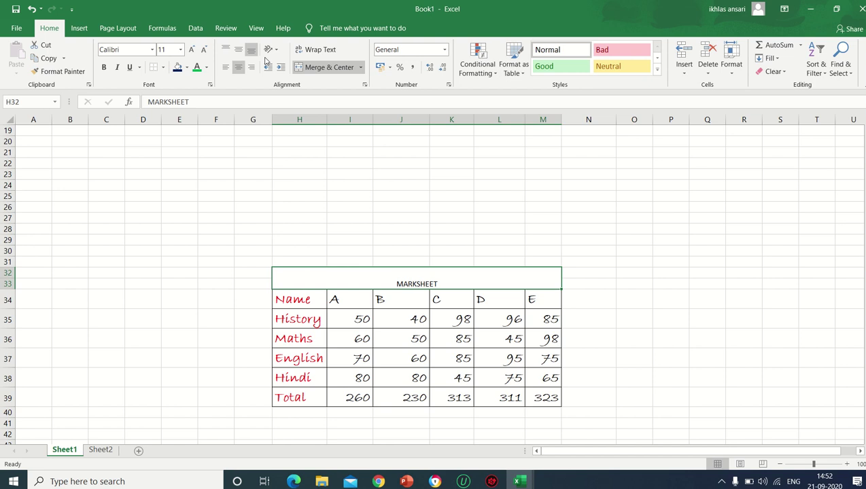
{"action": "left_click", "coordinate": [152, 49]}
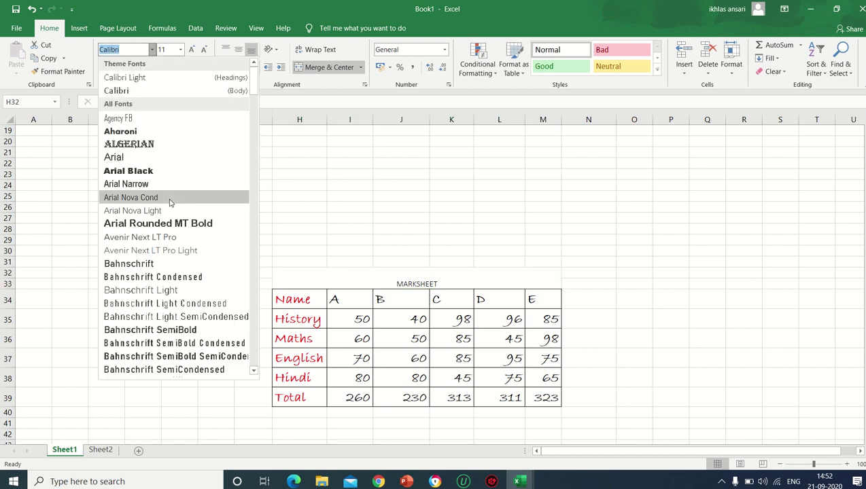
{"action": "scroll", "coordinate": [169, 203], "scroll_direction": "down", "scroll_amount": 7}
{"action": "scroll", "coordinate": [170, 202], "scroll_direction": "down", "scroll_amount": 3}
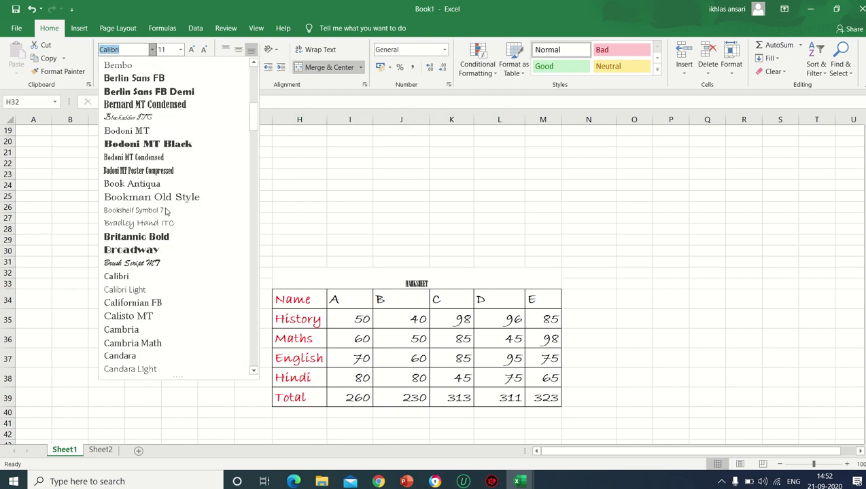
{"action": "left_click", "coordinate": [163, 250]}
{"action": "left_click", "coordinate": [193, 51]}
{"action": "left_click", "coordinate": [193, 51]}
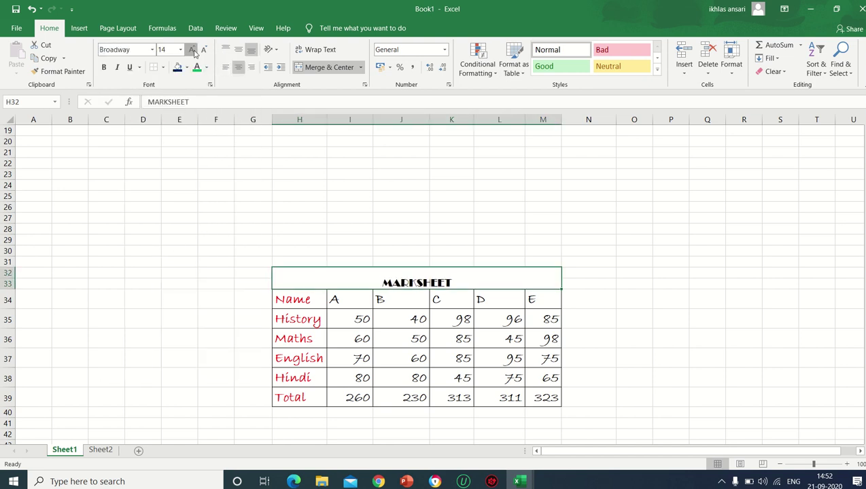
{"action": "left_click", "coordinate": [192, 51]}
{"action": "left_click", "coordinate": [193, 51]}
{"action": "left_click", "coordinate": [193, 50]}
{"action": "left_click", "coordinate": [193, 51]}
- Fill the title cell cyan and make the MARKSHEET text black
{"action": "left_click", "coordinate": [207, 68]}
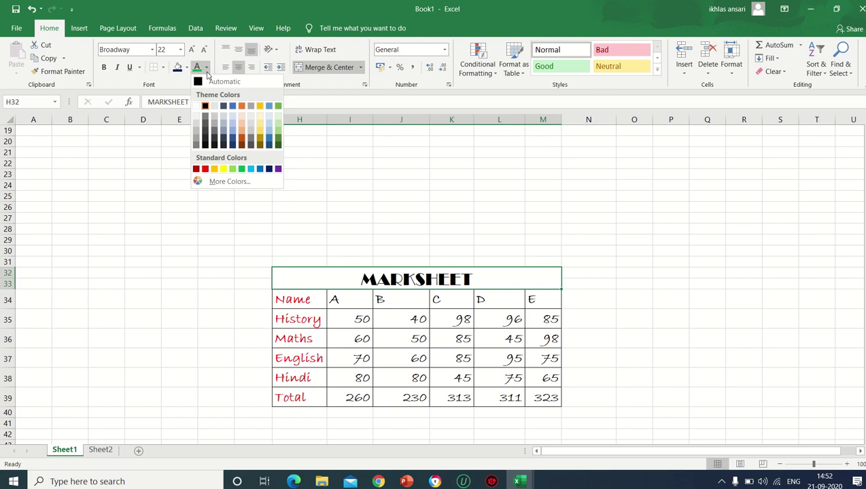
{"action": "left_click", "coordinate": [233, 168]}
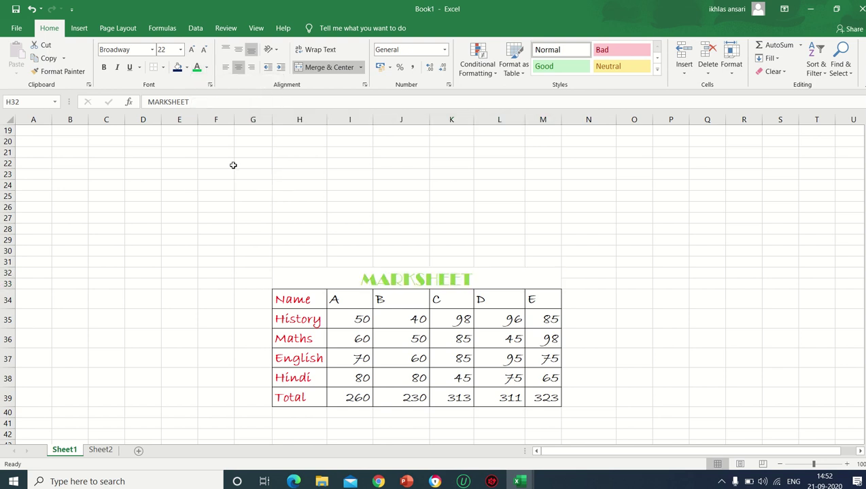
{"action": "left_click", "coordinate": [187, 67]}
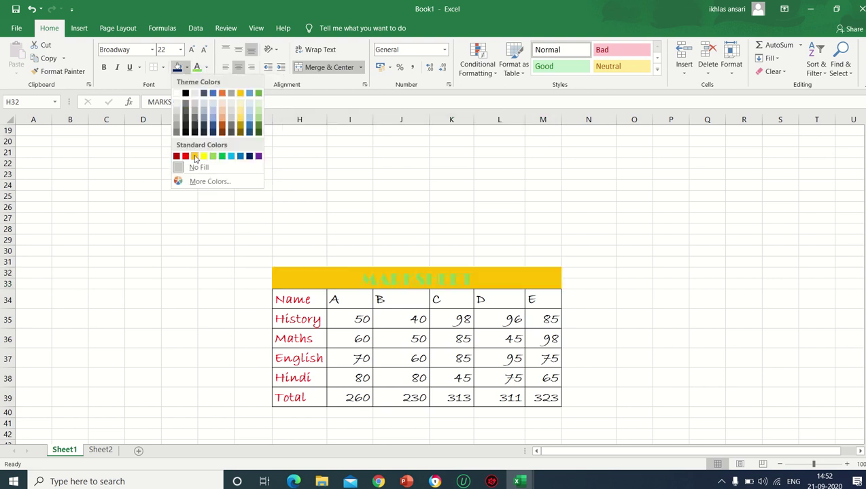
{"action": "left_click", "coordinate": [230, 157]}
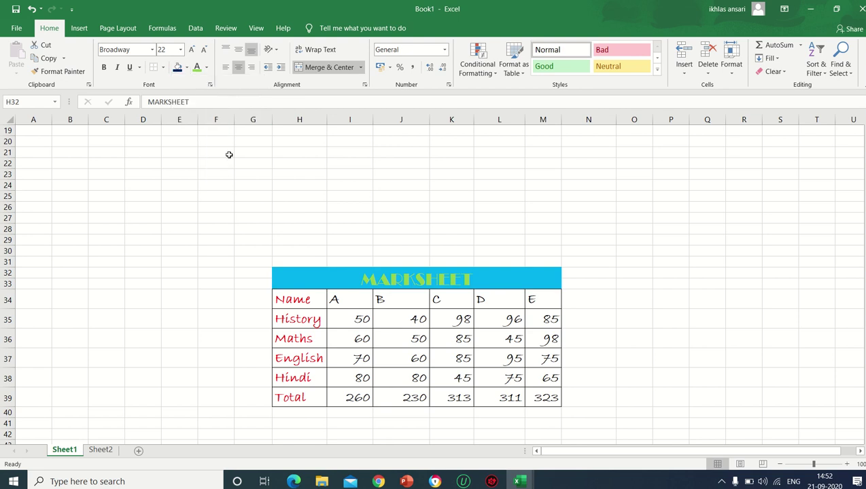
{"action": "left_click", "coordinate": [207, 67]}
{"action": "left_click", "coordinate": [205, 107]}
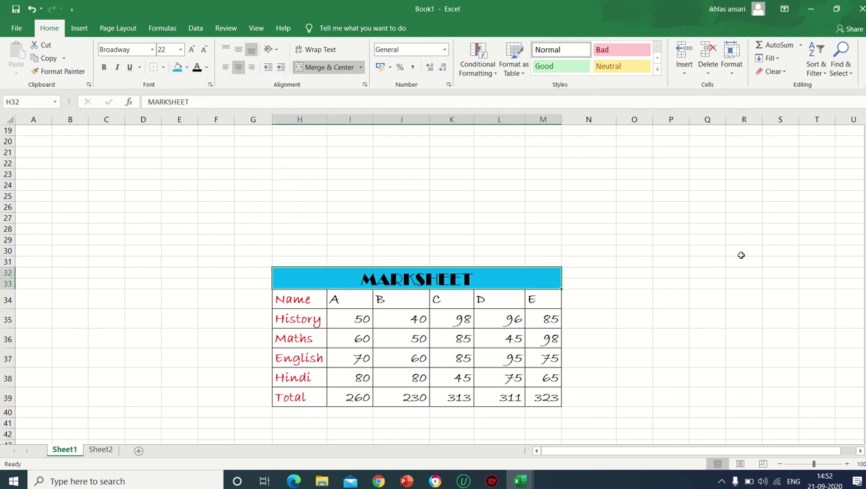
{"action": "left_click", "coordinate": [740, 253]}
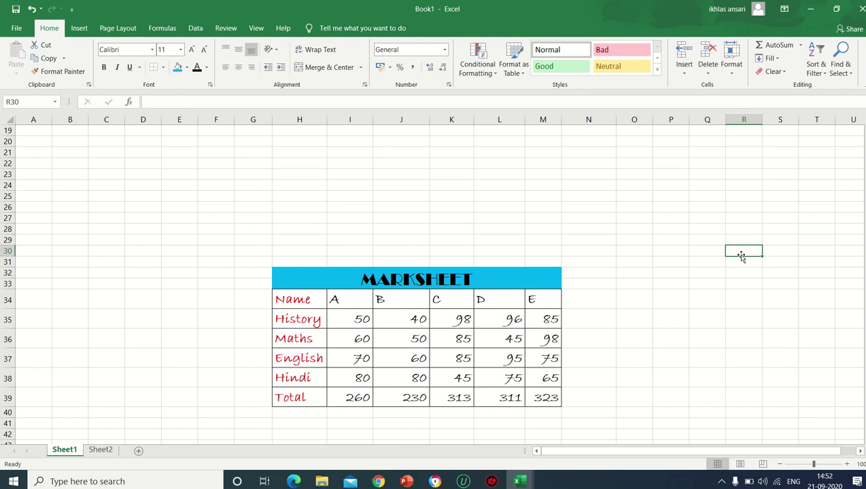
- Apply All Borders to the merged MARKSHEET title cell
{"action": "left_click", "coordinate": [519, 281]}
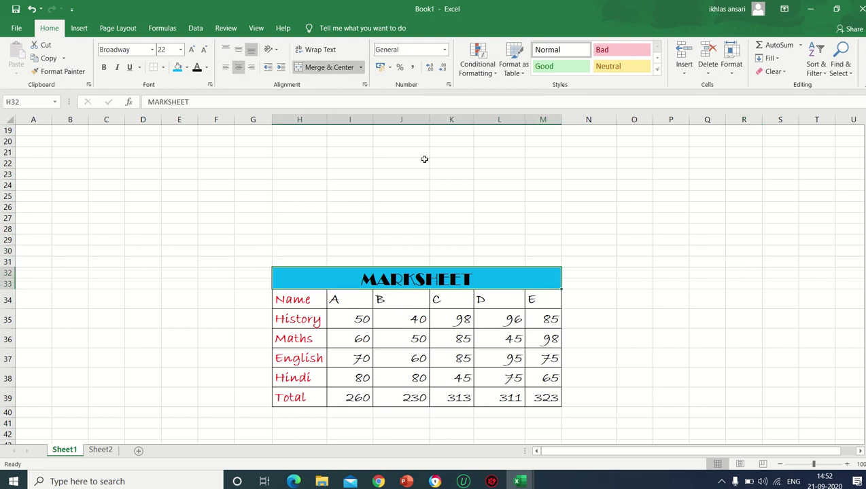
{"action": "left_click", "coordinate": [163, 67]}
{"action": "left_click", "coordinate": [163, 167]}
{"action": "left_click", "coordinate": [716, 277]}
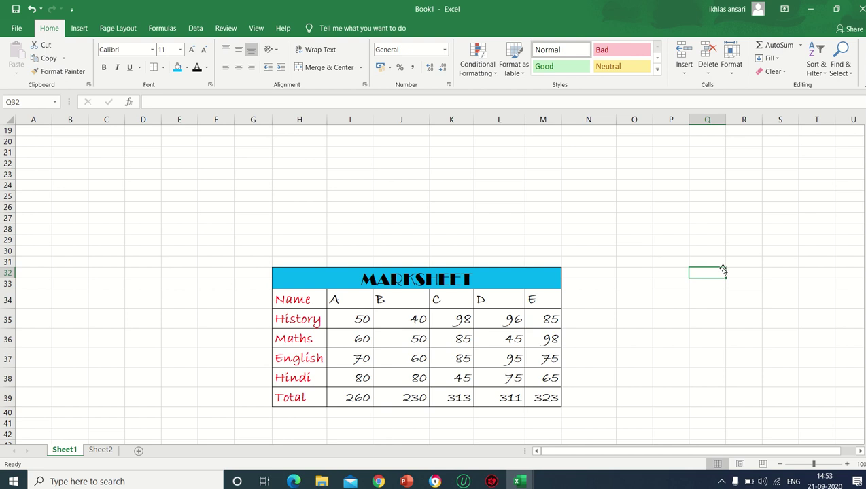
- Look at the Merge and Number Format menus for the title, leaving both unchanged
{"action": "left_click", "coordinate": [510, 277]}
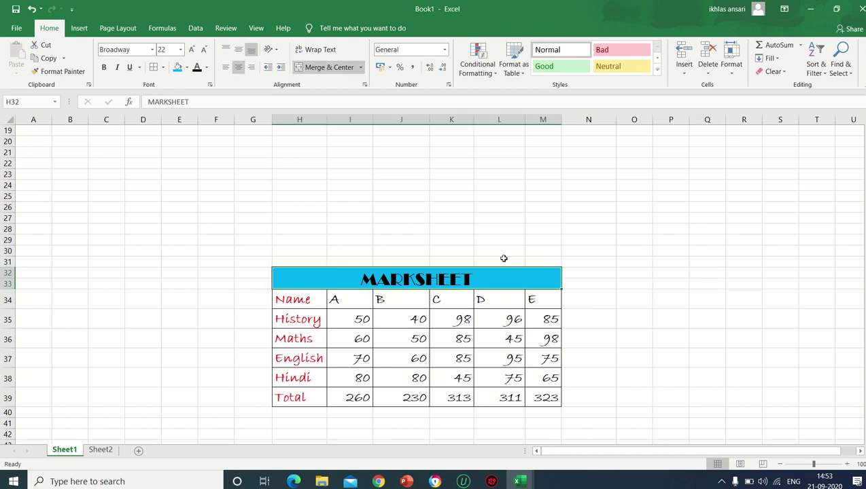
{"action": "left_click", "coordinate": [361, 68]}
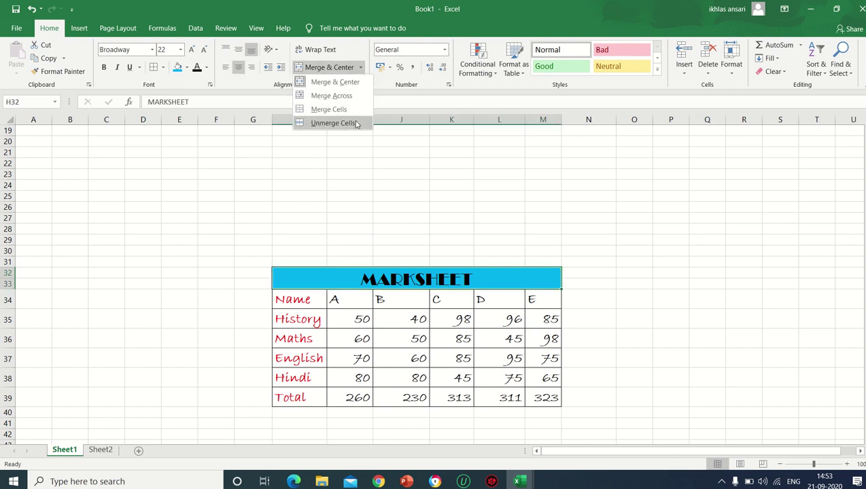
{"action": "key", "text": "Escape"}
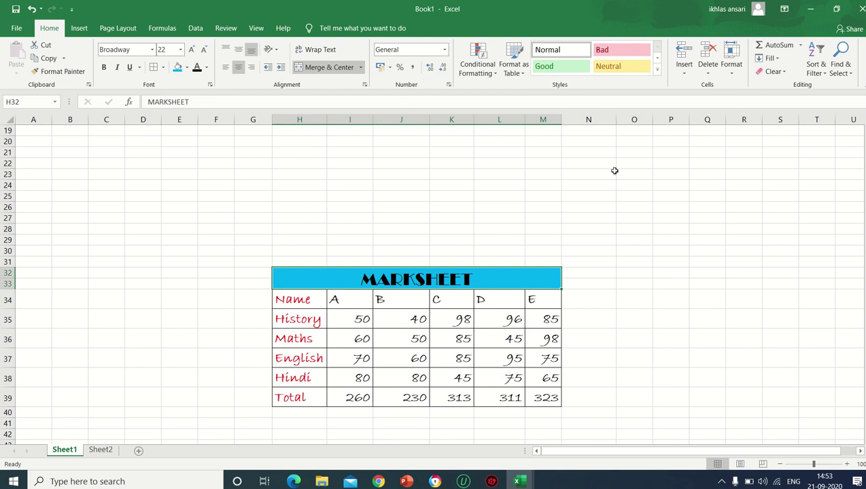
{"action": "left_click", "coordinate": [445, 50]}
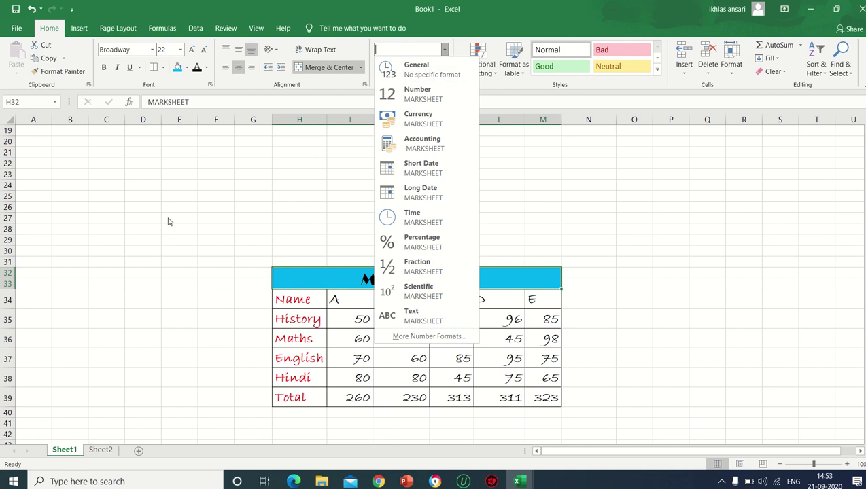
{"action": "key", "text": "Escape"}
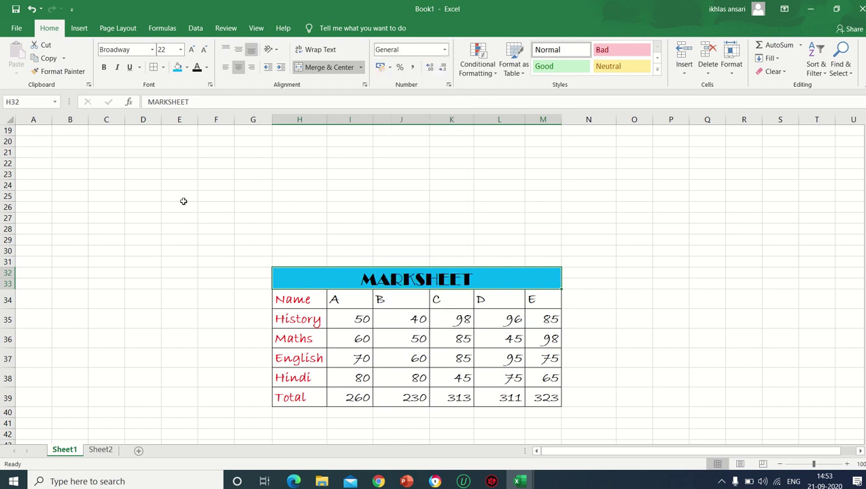
- Apply Percent Style (%) to E26:E33 and type 50 into E26 so it shows 50%
{"action": "left_click_drag", "start_coordinate": [183, 201], "coordinate": [185, 284]}
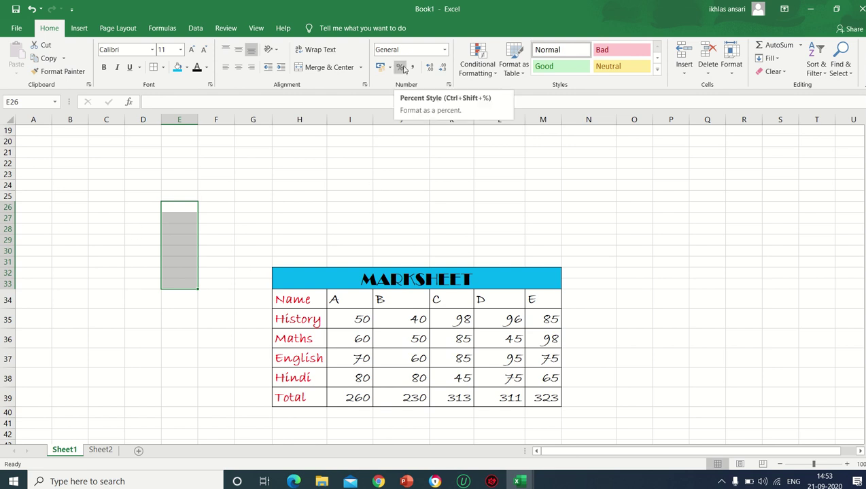
{"action": "left_click", "coordinate": [402, 69]}
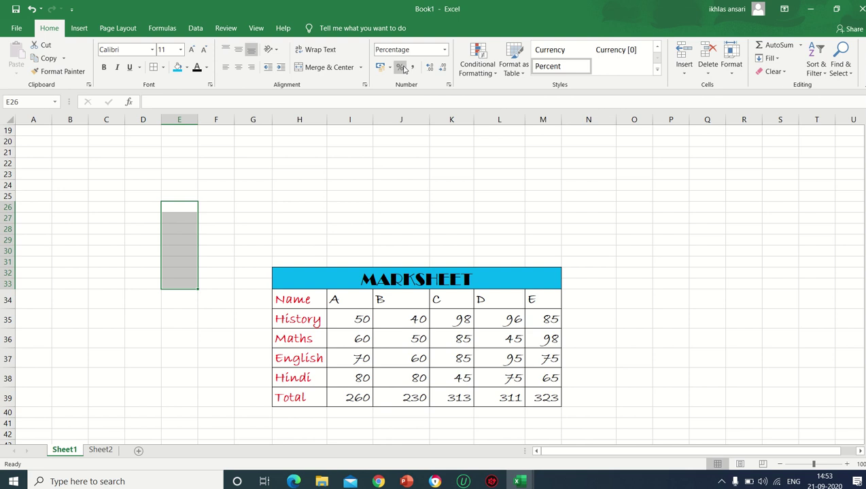
{"action": "left_click", "coordinate": [186, 206]}
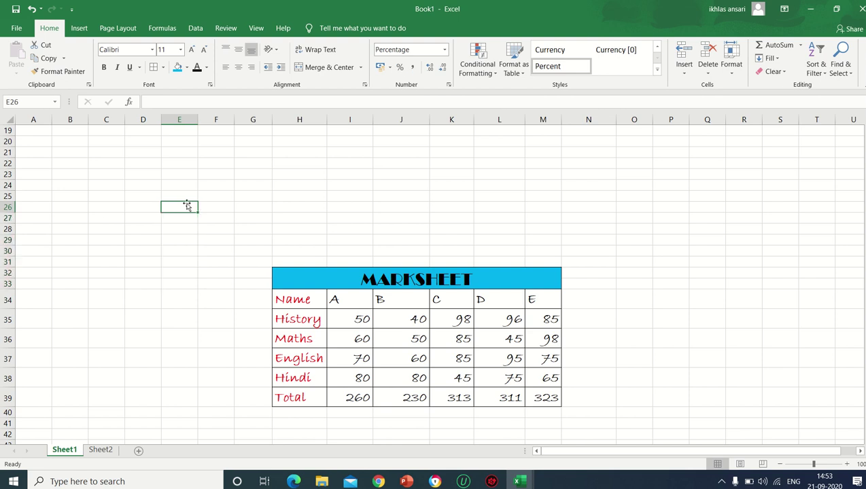
{"action": "type", "text": "50"}
{"action": "key", "text": "Return"}
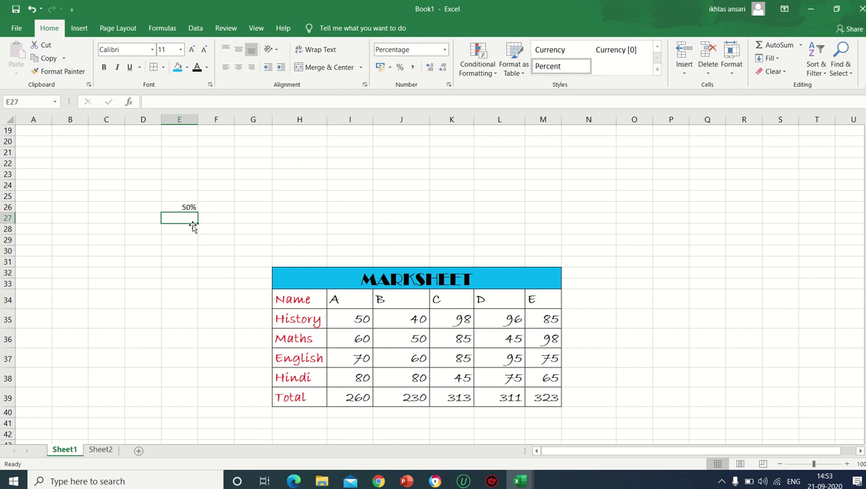
- Set column E to the General number format
{"action": "left_click", "coordinate": [184, 121]}
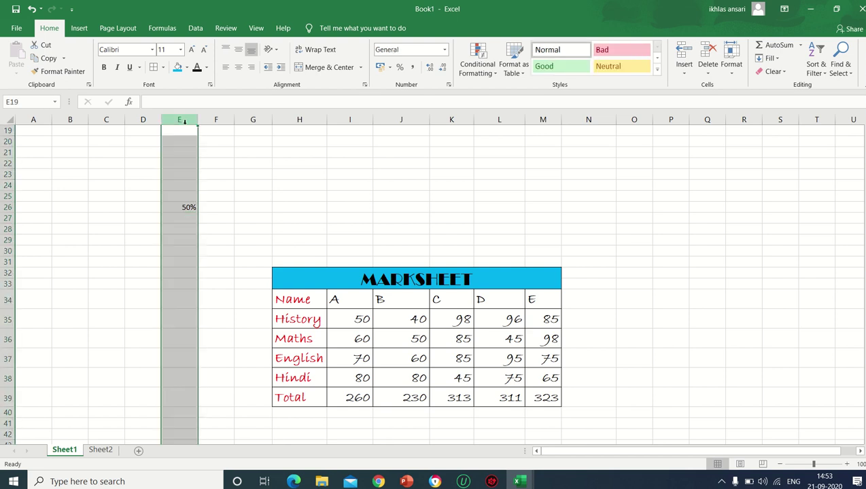
{"action": "left_click", "coordinate": [444, 50]}
{"action": "left_click", "coordinate": [430, 75]}
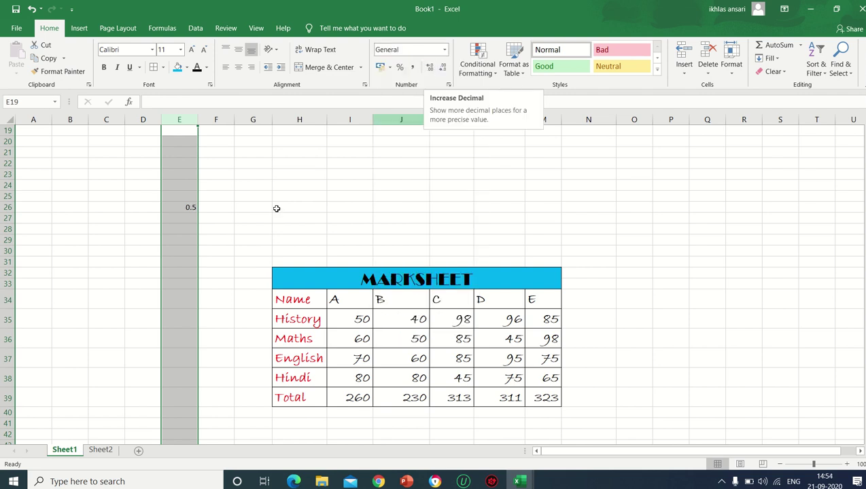
- Re-enter 50 in E26, check the number format list, then delete the stray 50 from E26
{"action": "left_click", "coordinate": [190, 210]}
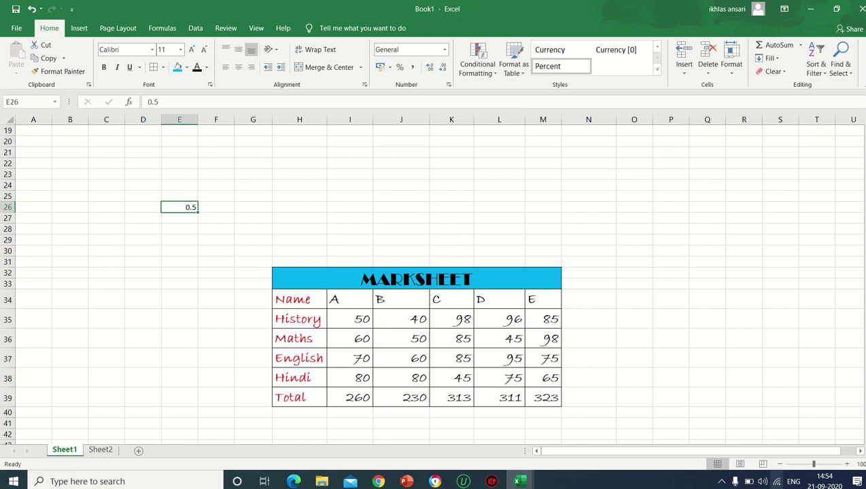
{"action": "key", "text": "Delete"}
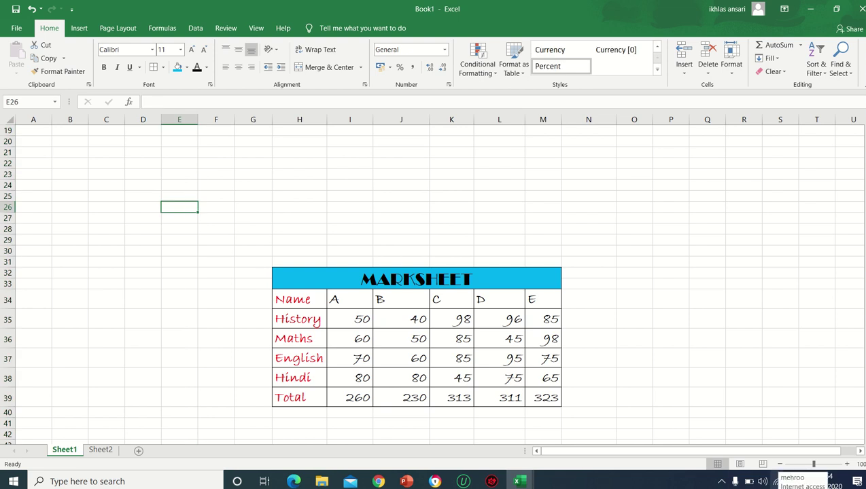
{"action": "type", "text": "50"}
{"action": "key", "text": "Return"}
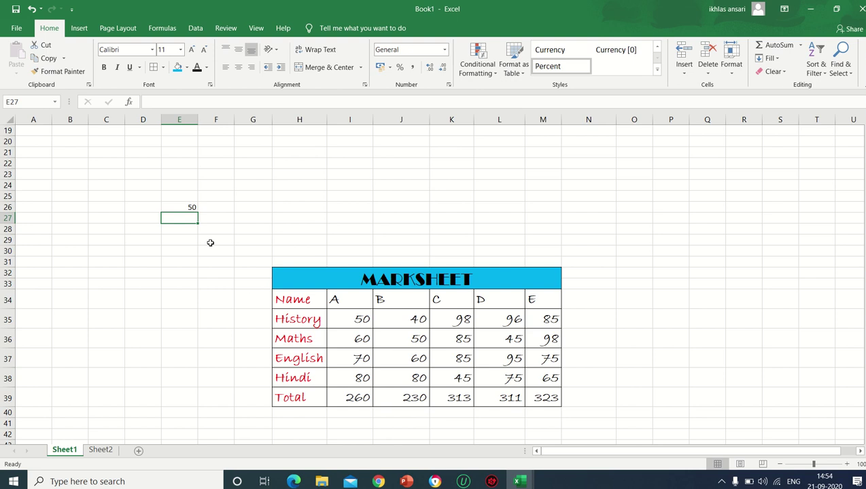
{"action": "left_click", "coordinate": [175, 207]}
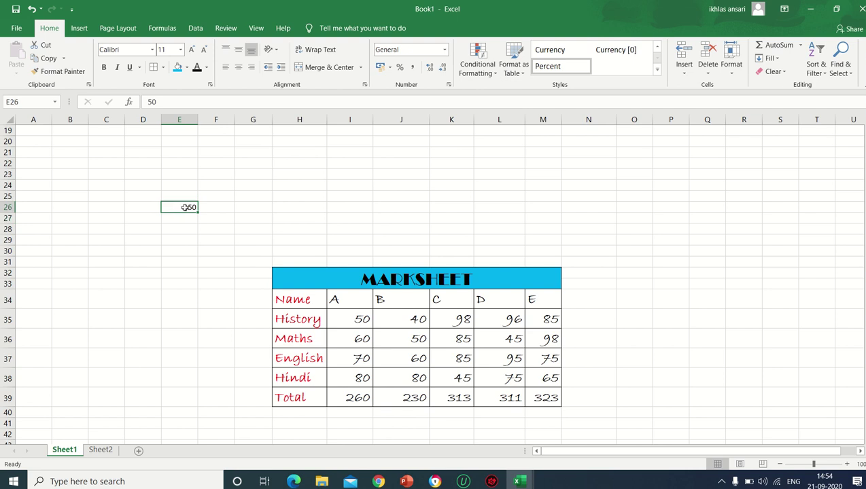
{"action": "left_click_drag", "start_coordinate": [193, 132], "coordinate": [216, 240]}
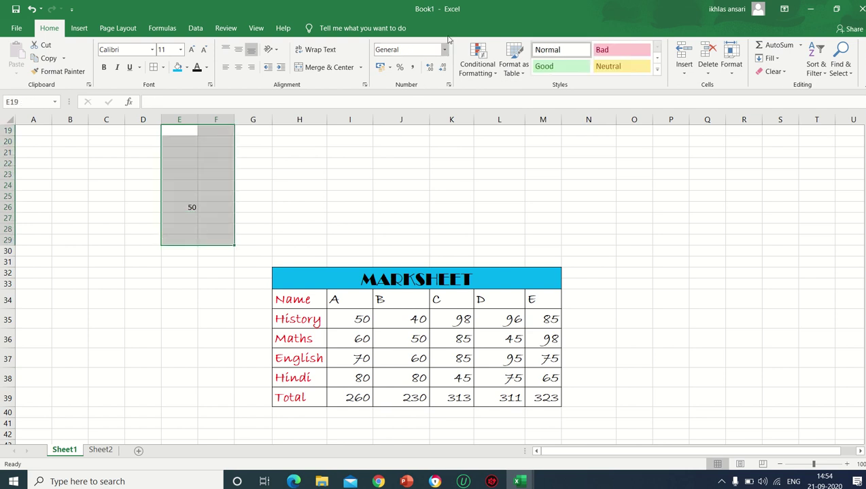
{"action": "left_click", "coordinate": [445, 49]}
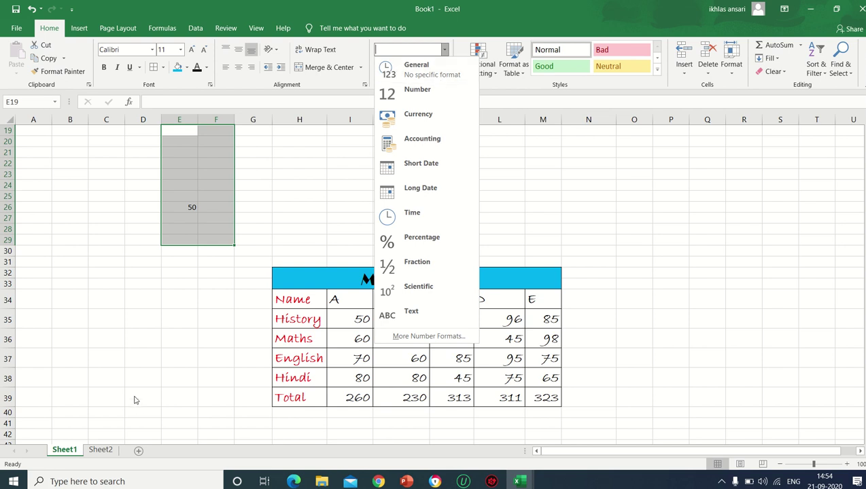
{"action": "left_click", "coordinate": [160, 343]}
{"action": "left_click", "coordinate": [177, 206]}
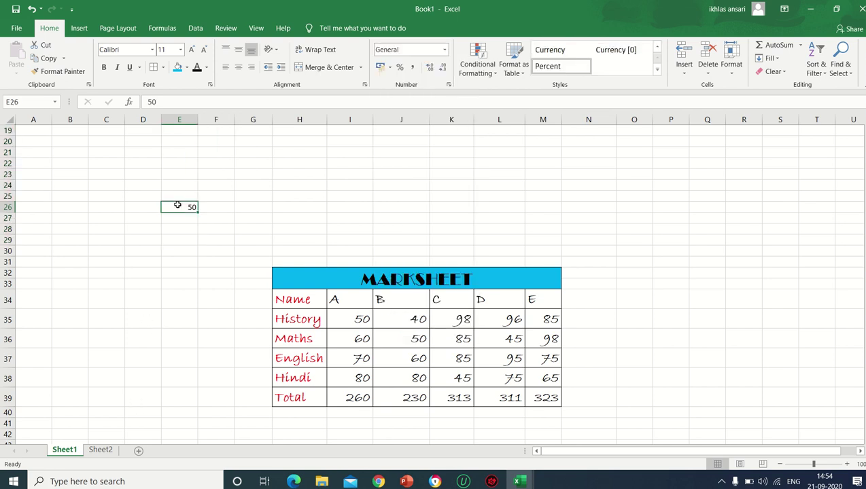
{"action": "key", "text": "Delete"}
- Type DATE in E22 and TIME in E23, then autofit column E to those labels
{"action": "left_click", "coordinate": [185, 164]}
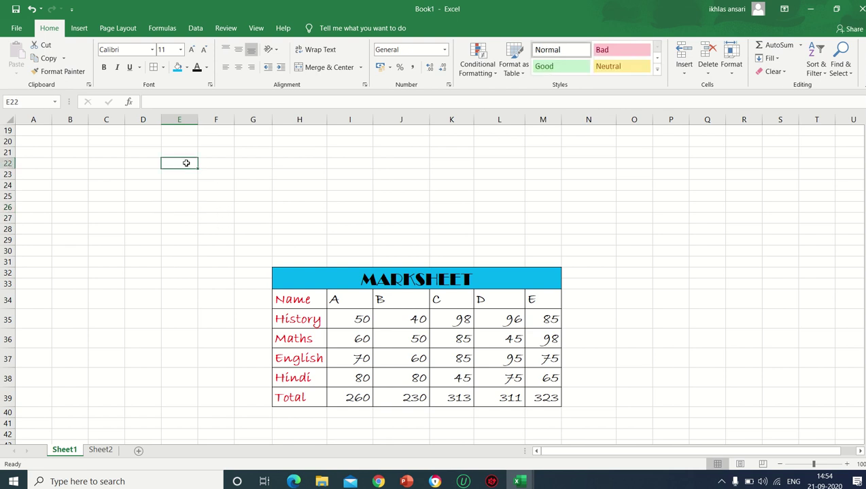
{"action": "type", "text": "abcd"}
{"action": "key", "text": "BackSpace"}
{"action": "key", "text": "BackSpace"}
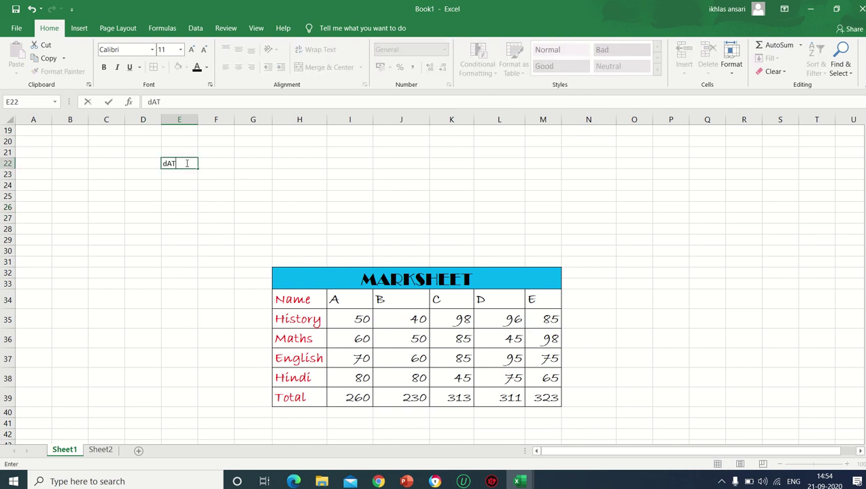
{"action": "key", "text": "BackSpace"}
{"action": "key", "text": "BackSpace"}
{"action": "type", "text": "DATE"}
{"action": "key", "text": "Return"}
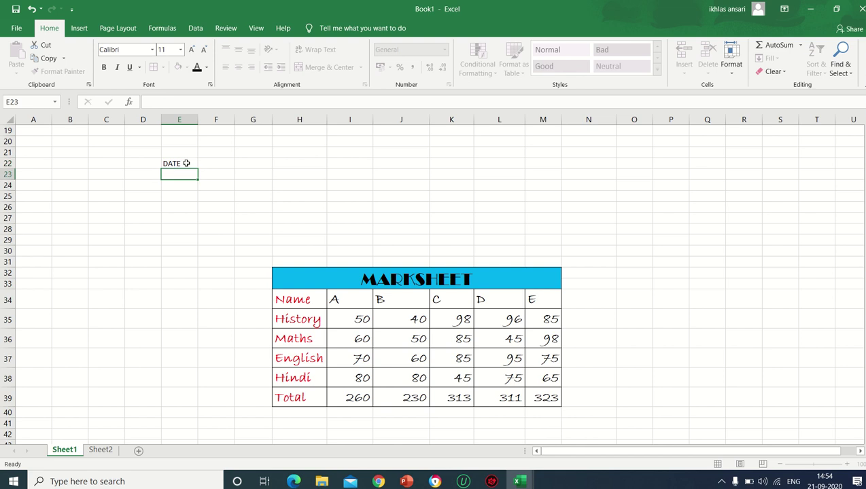
{"action": "type", "text": "TIME"}
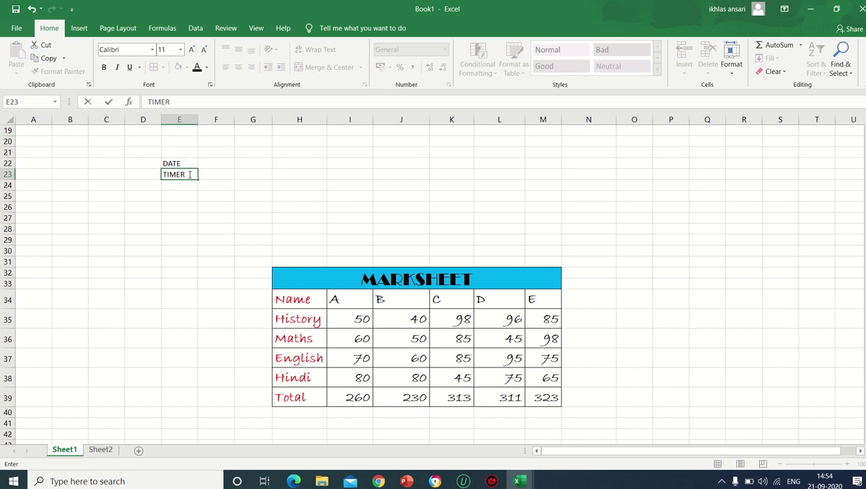
{"action": "left_click", "coordinate": [204, 120]}
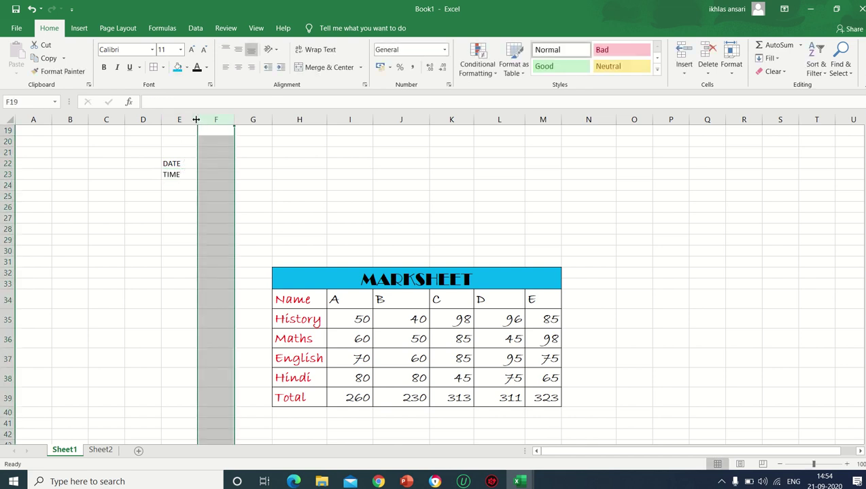
{"action": "double_click", "coordinate": [198, 120]}
{"action": "left_click", "coordinate": [196, 165]}
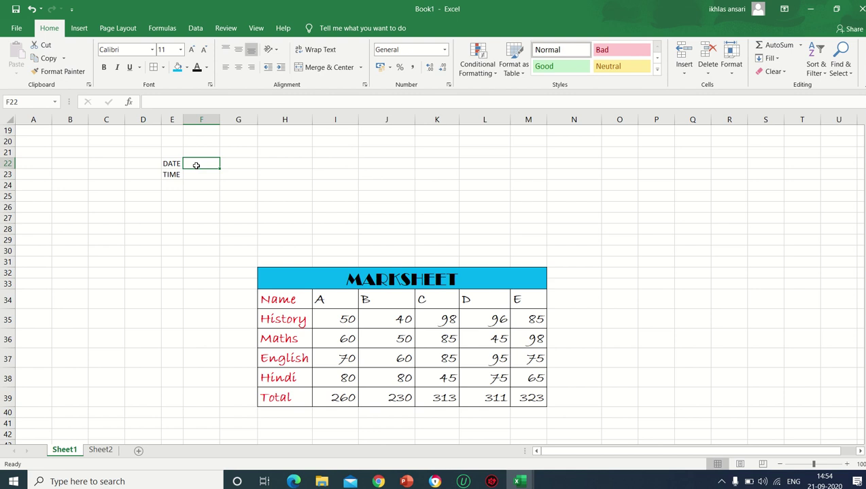
- Stamp today's date, 21-09-2020, into F22 with Ctrl+;
{"action": "key", "text": "ctrl+semicolon"}
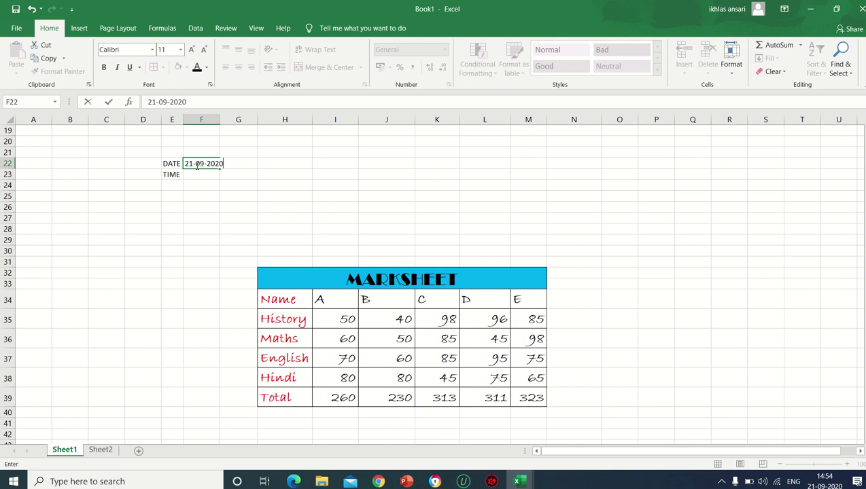
{"action": "key", "text": "Return"}
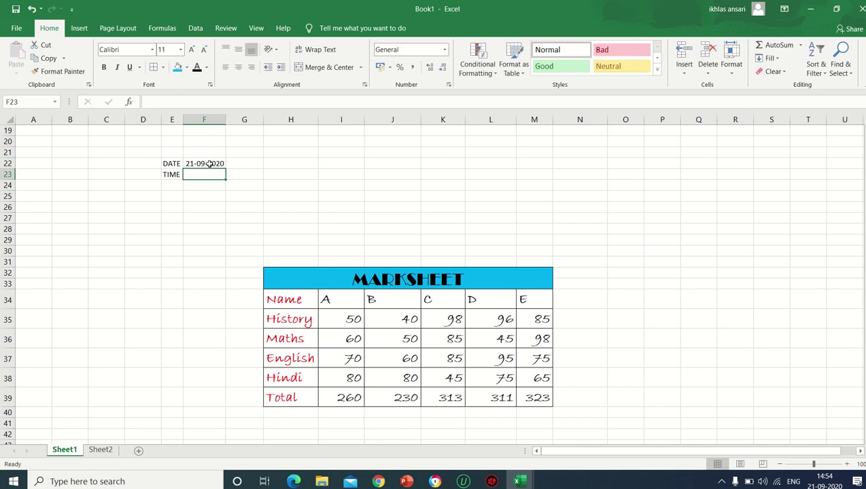
{"action": "left_click", "coordinate": [209, 164]}
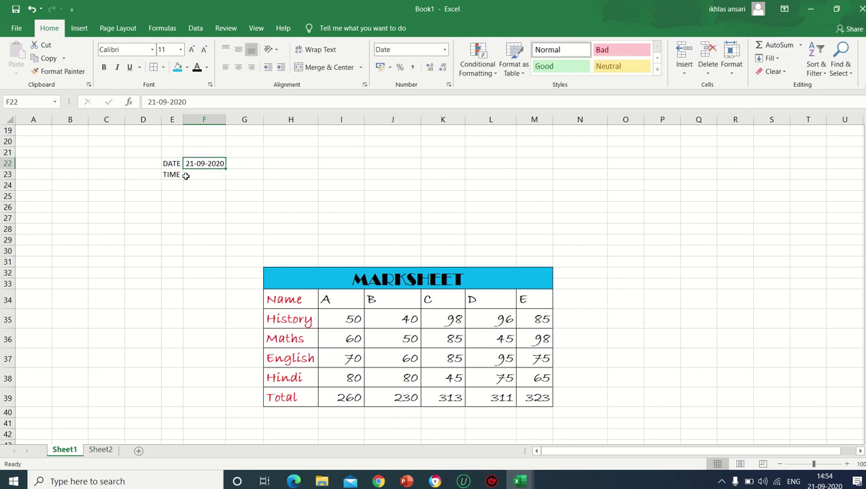
- Stamp the current time, 14:55, into F23 with Ctrl+Shift+;
{"action": "left_click", "coordinate": [200, 174]}
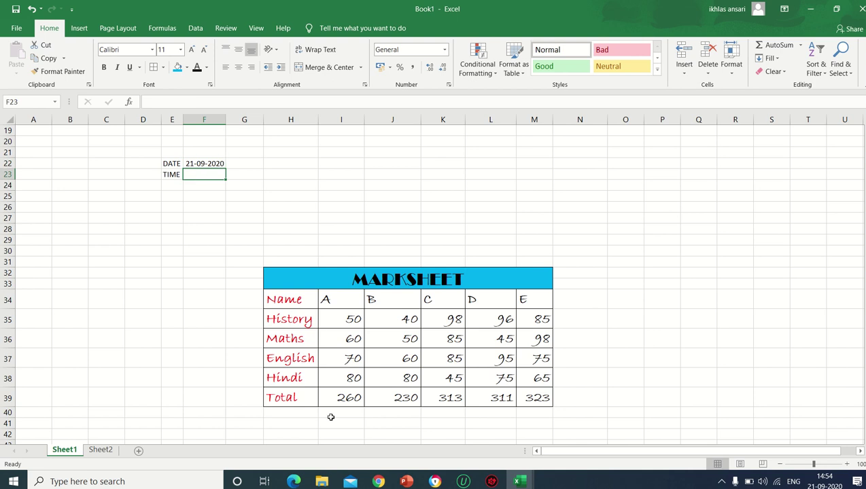
{"action": "key", "text": "ctrl+shift+semicolon"}
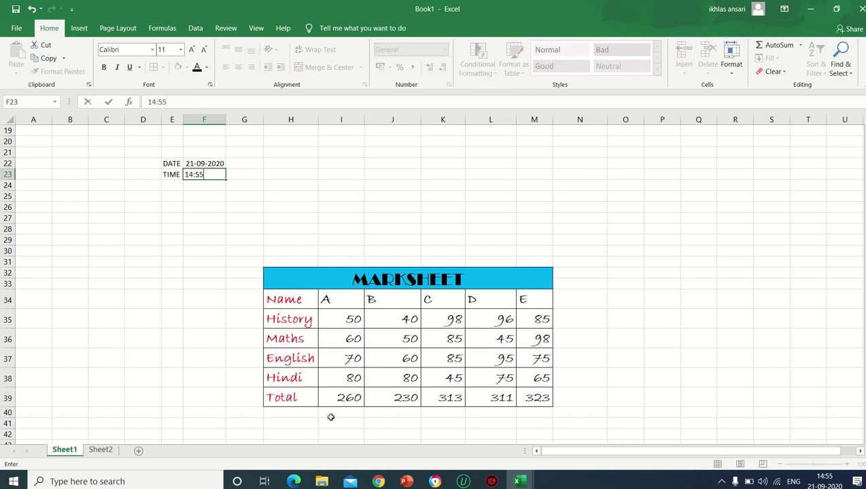
{"action": "key", "text": "Return"}
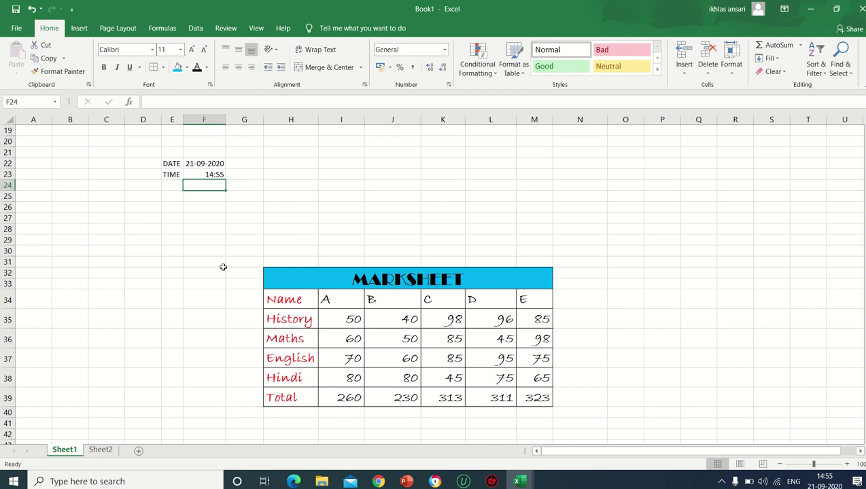
{"action": "left_click", "coordinate": [214, 175]}
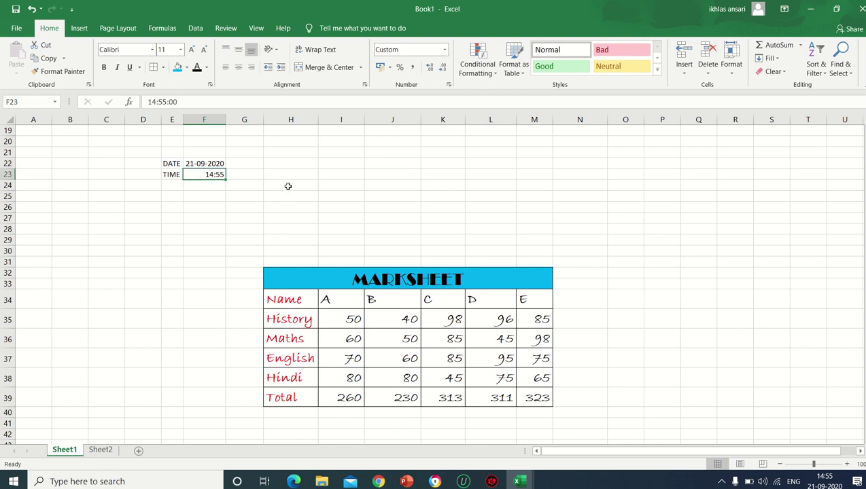
{"action": "left_click", "coordinate": [145, 163]}
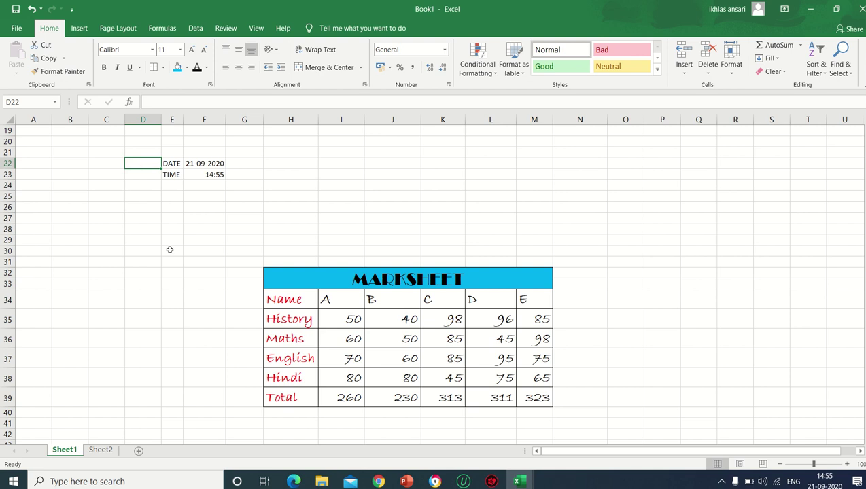
- Write the note CTRL+; in D22
{"action": "type", "text": "CTRL"}
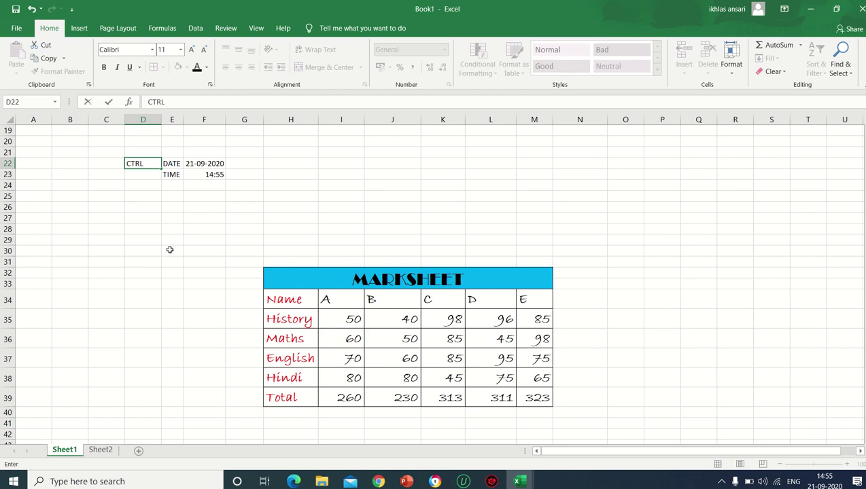
{"action": "type", "text": "+"}
{"action": "key", "text": "BackSpace"}
{"action": "type", "text": ";"}
{"action": "key", "text": "Return"}
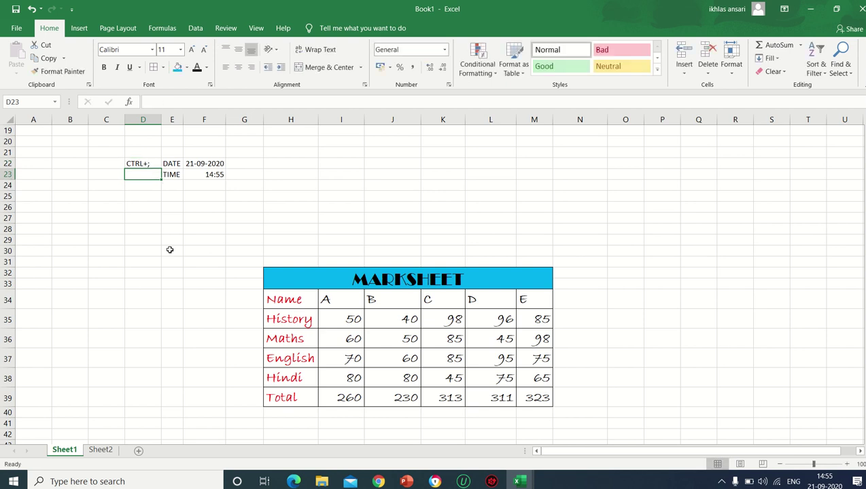
- Write CTRL+SHIFT+; in D23 and autofit column D to show both notes
{"action": "type", "text": "cT"}
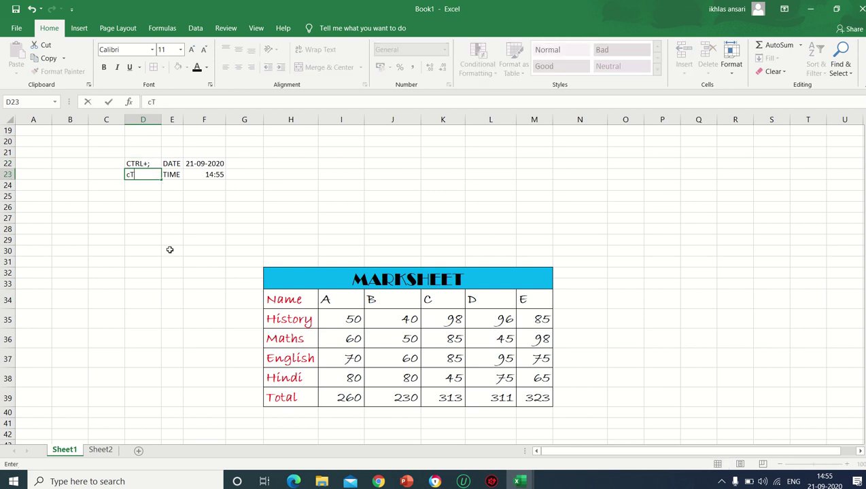
{"action": "type", "text": "RL"}
{"action": "key", "text": "BackSpace"}
{"action": "key", "text": "BackSpace"}
{"action": "key", "text": "BackSpace"}
{"action": "key", "text": "BackSpace"}
{"action": "type", "text": "CT"}
{"action": "type", "text": "+"}
{"action": "type", "text": "sHIFT"}
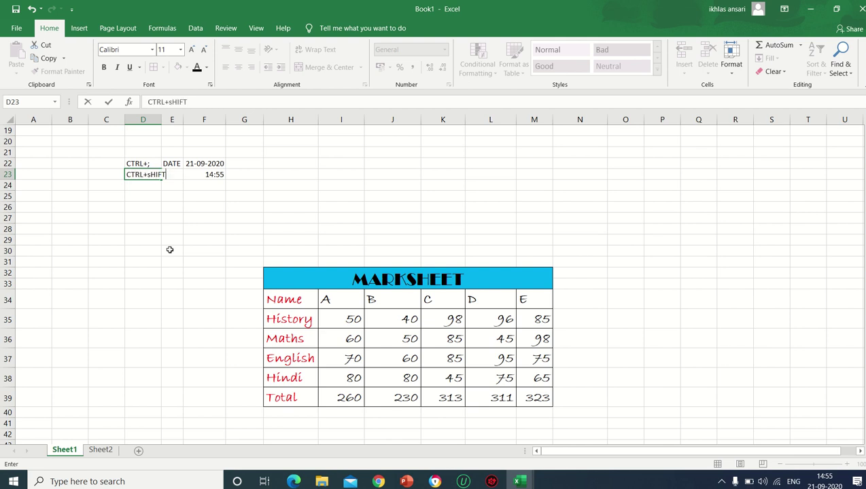
{"action": "key", "text": "BackSpace"}
{"action": "key", "text": "BackSpace"}
{"action": "key", "text": "BackSpace"}
{"action": "key", "text": "BackSpace"}
{"action": "key", "text": "BackSpace"}
{"action": "type", "text": "SH"}
{"action": "type", "text": "IFT+"}
{"action": "type", "text": ";"}
{"action": "left_click", "coordinate": [170, 249]}
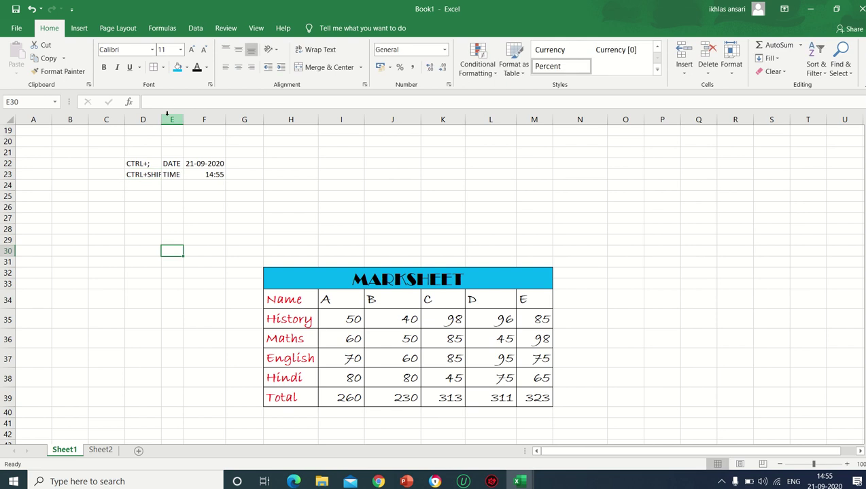
{"action": "double_click", "coordinate": [161, 114]}
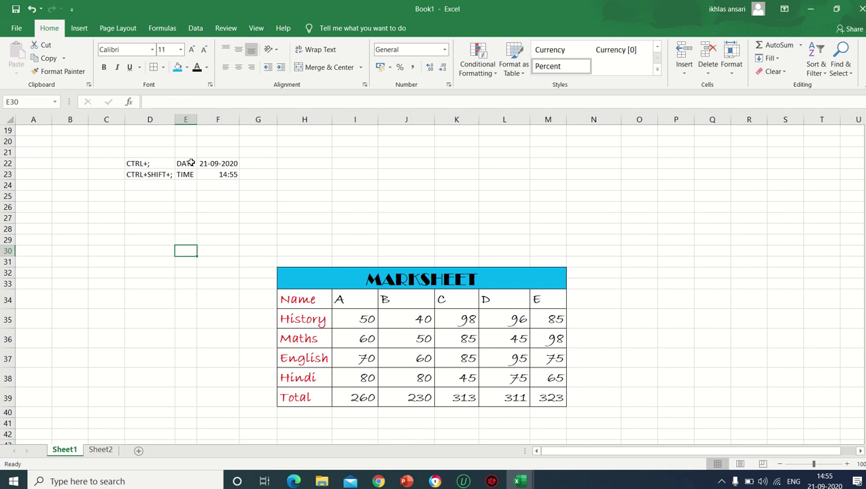
{"action": "left_click", "coordinate": [156, 165]}
{"action": "left_click", "coordinate": [212, 165]}
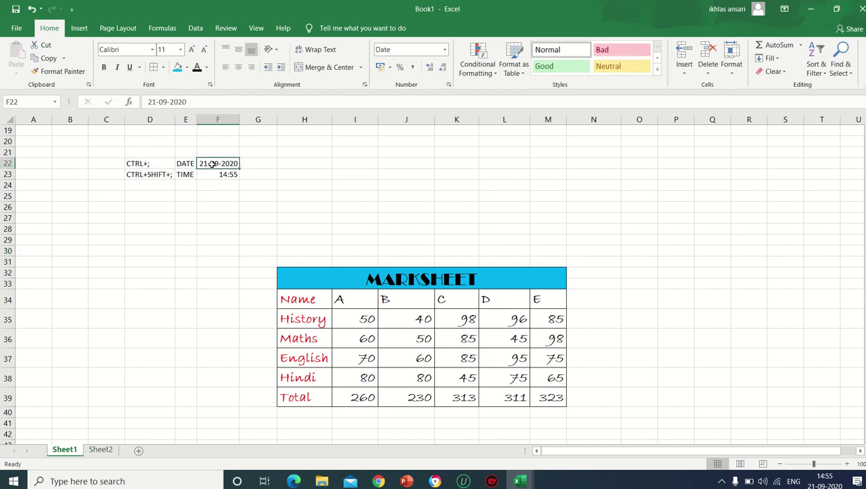
{"action": "left_click", "coordinate": [155, 173]}
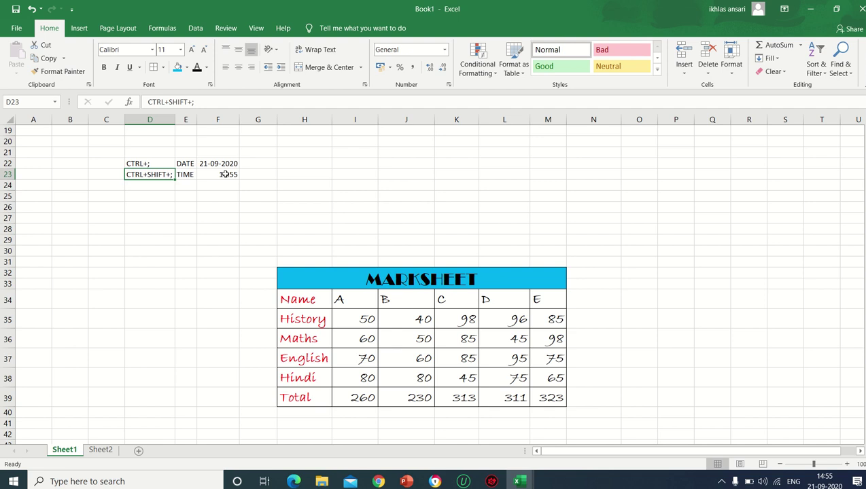
- Apply Long Date to the date in F22, then switch it back to Short Date 21-09-2020
{"action": "left_click", "coordinate": [225, 174]}
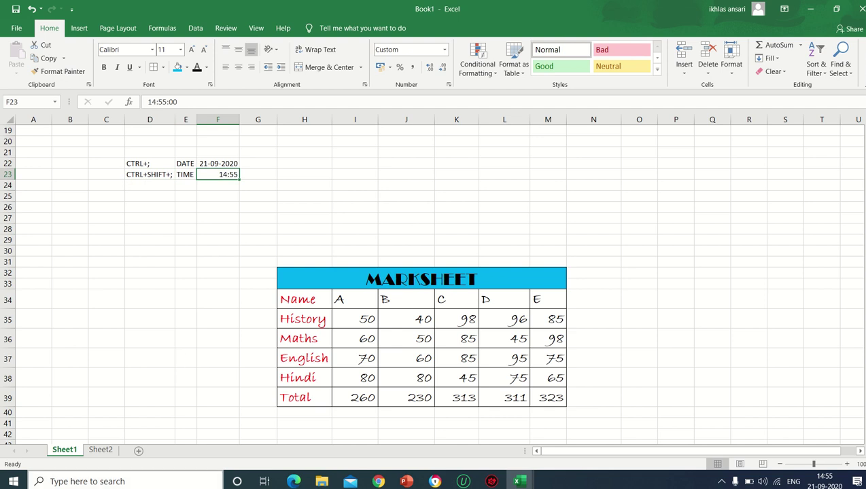
{"action": "left_click", "coordinate": [209, 163]}
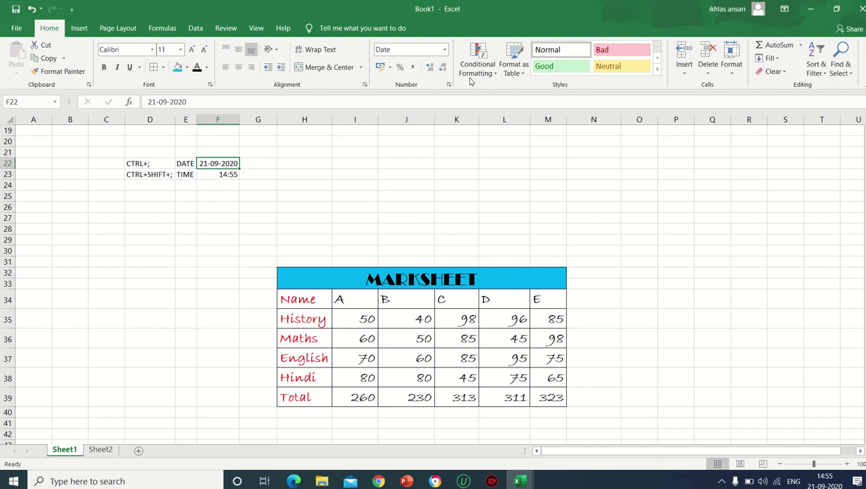
{"action": "left_click", "coordinate": [445, 50]}
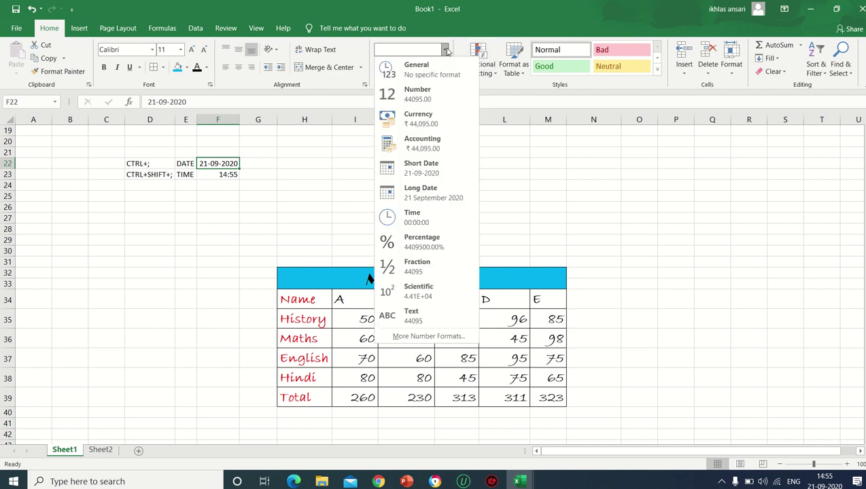
{"action": "key", "text": "Escape"}
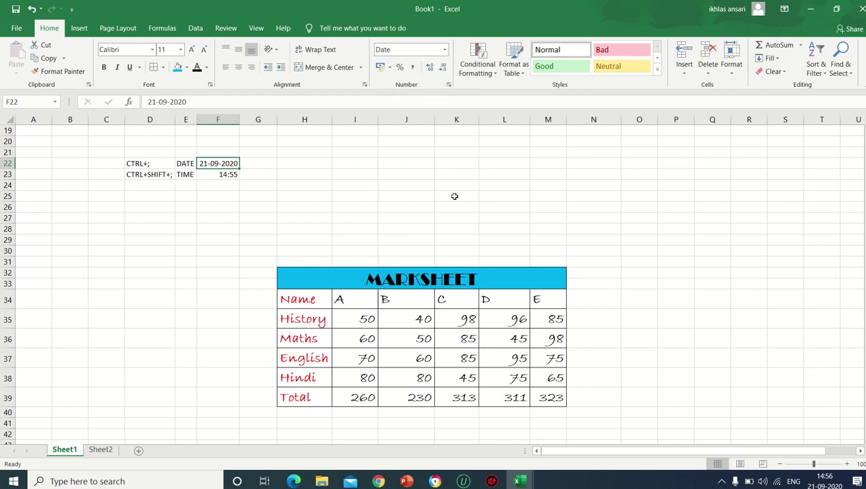
{"action": "left_click", "coordinate": [397, 196]}
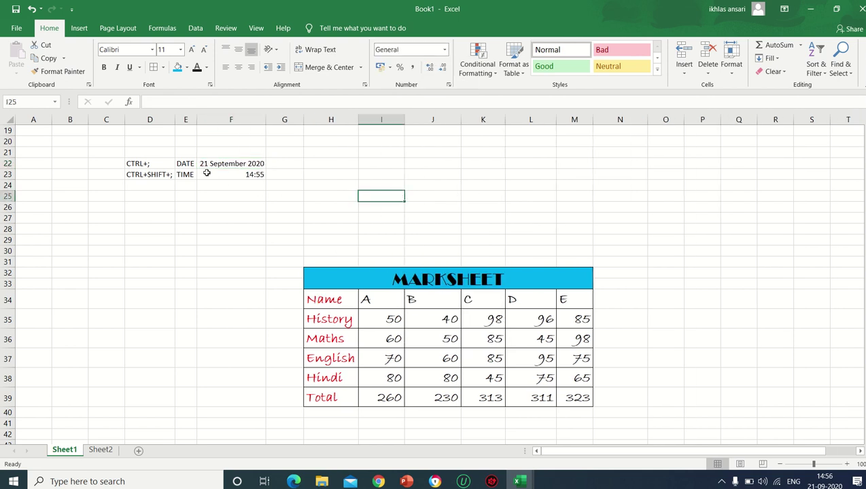
{"action": "left_click", "coordinate": [254, 165]}
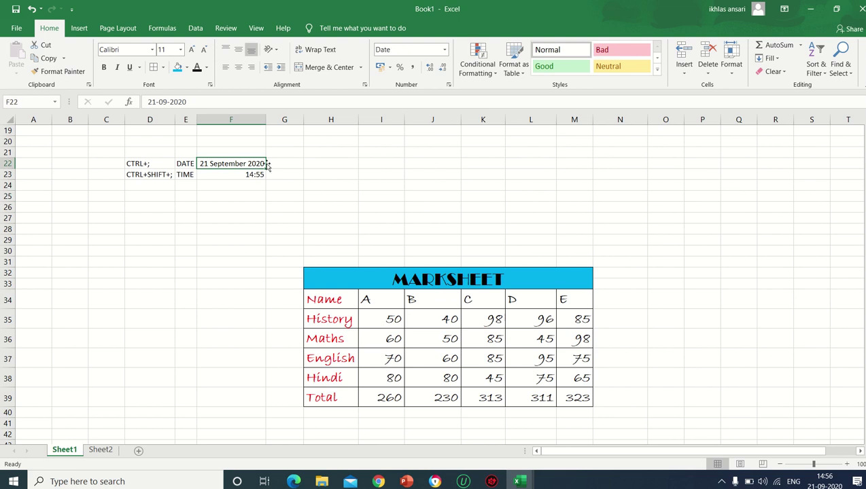
{"action": "left_click", "coordinate": [444, 50]}
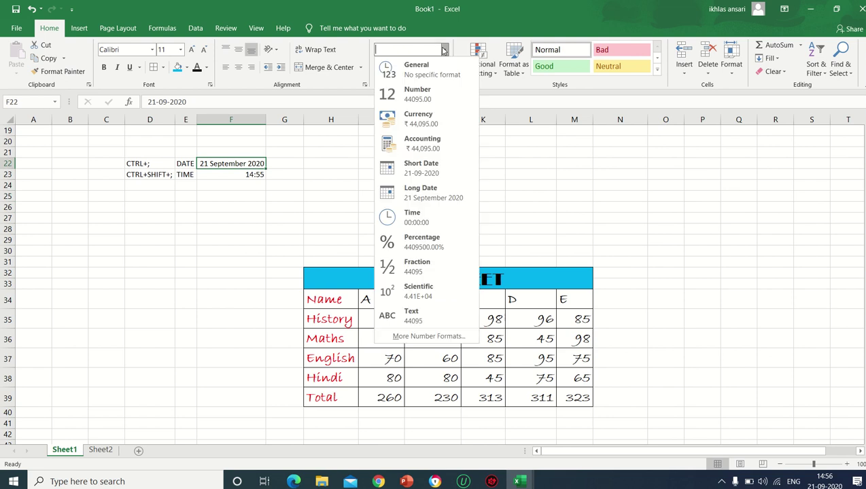
{"action": "left_click", "coordinate": [440, 164]}
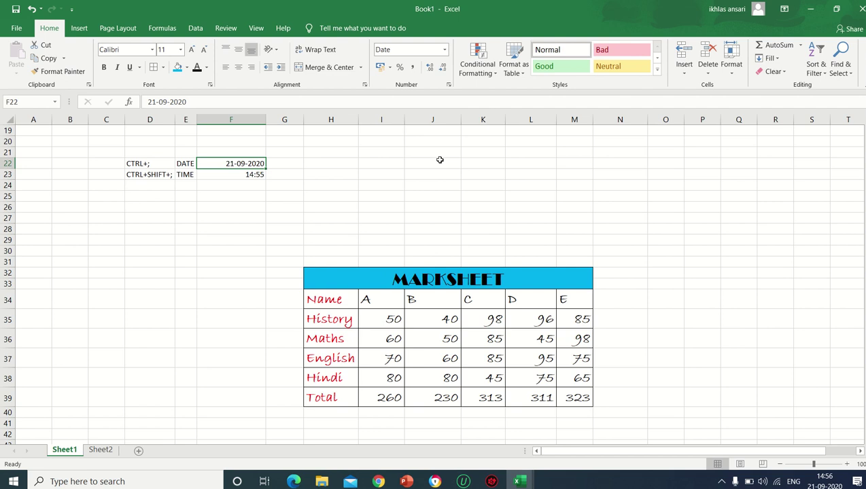
{"action": "left_click", "coordinate": [231, 215]}
- Enter 10 and 20 in F27:F28 and fill the series down to 100 in F36
{"action": "type", "text": "10"}
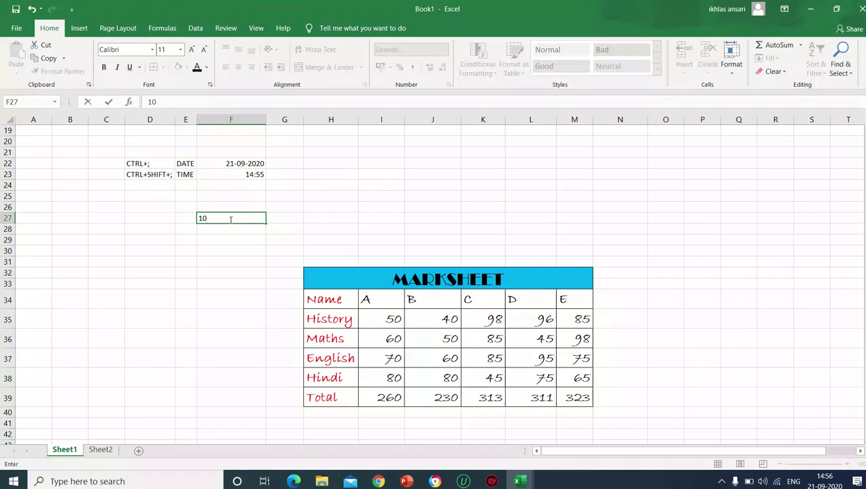
{"action": "key", "text": "Return"}
{"action": "type", "text": "20"}
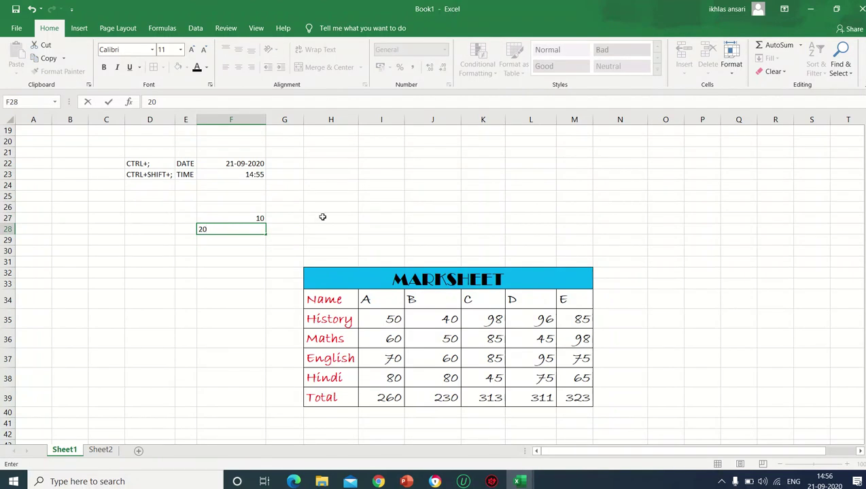
{"action": "left_click", "coordinate": [322, 217]}
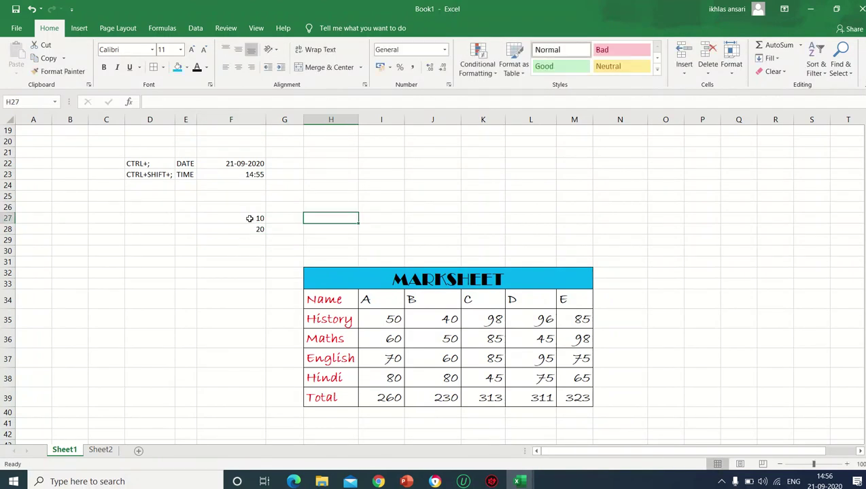
{"action": "mouse_move", "coordinate": [249, 218]}
{"action": "left_mouse_down"}
{"action": "mouse_move", "coordinate": [259, 229]}
{"action": "mouse_move", "coordinate": [263, 349]}
{"action": "left_mouse_up"}
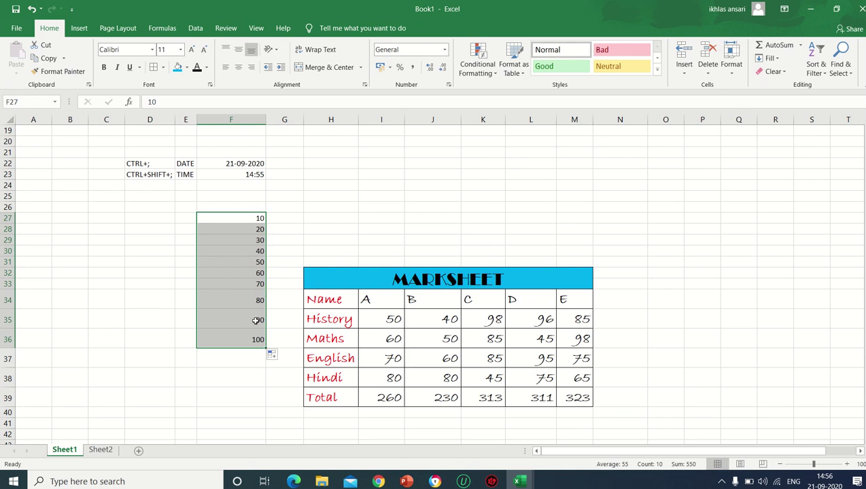
- Try ₹ and $ Accounting formats and General on F27:F36, then apply Percent Style
{"action": "left_click", "coordinate": [390, 68]}
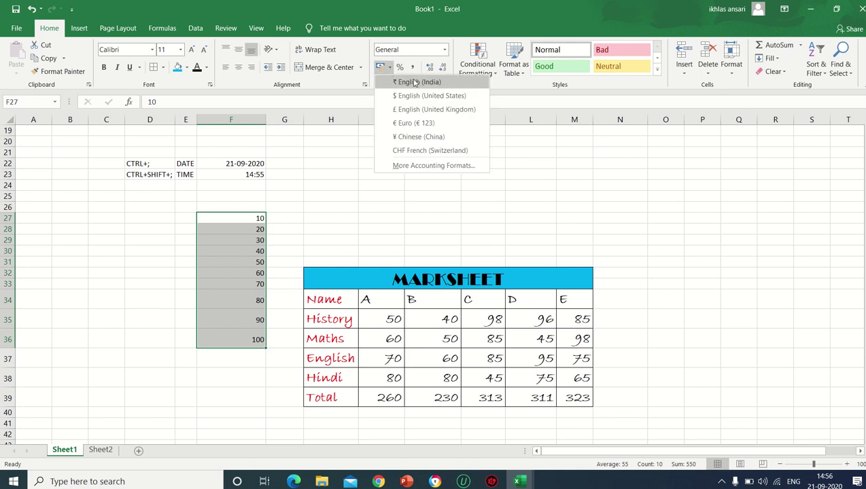
{"action": "left_click", "coordinate": [416, 81]}
{"action": "left_click", "coordinate": [390, 68]}
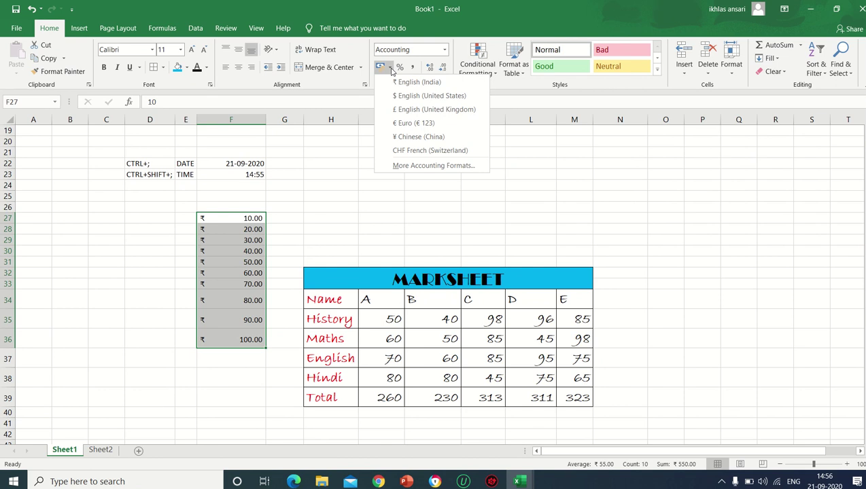
{"action": "left_click", "coordinate": [421, 95]}
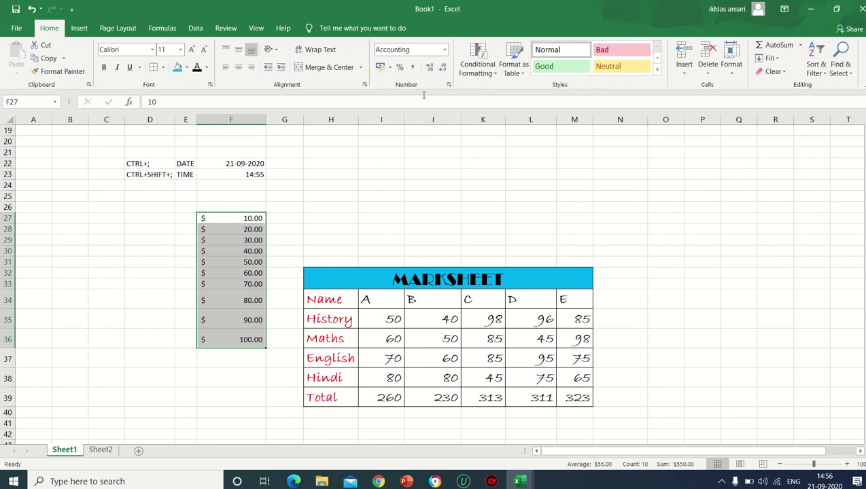
{"action": "left_click", "coordinate": [445, 49]}
{"action": "left_click", "coordinate": [445, 76]}
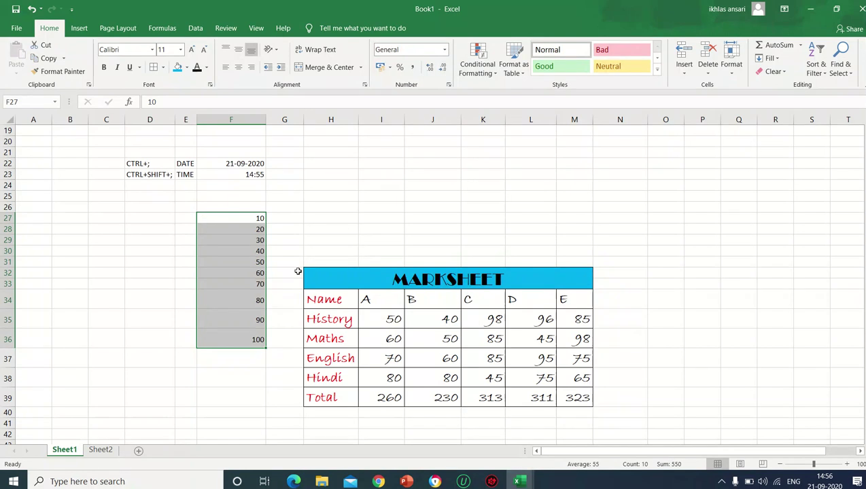
{"action": "left_click", "coordinate": [399, 67]}
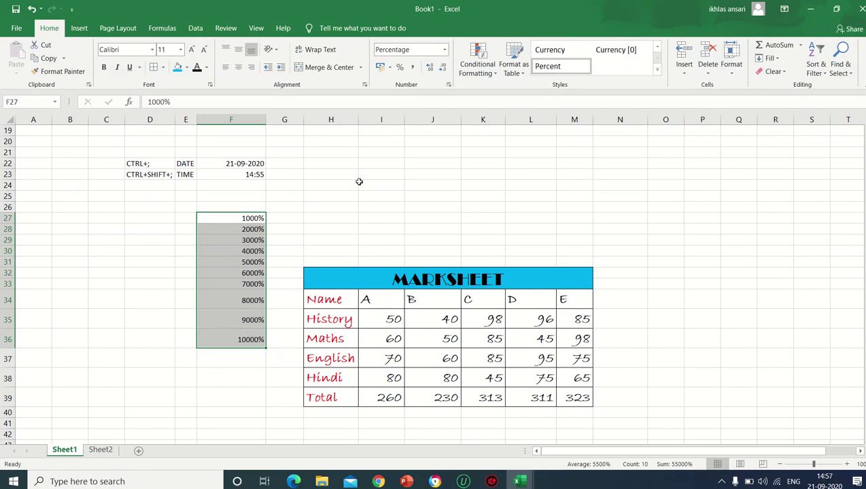
- Enter 10500 in H23 and apply Comma Style
{"action": "left_click", "coordinate": [321, 176]}
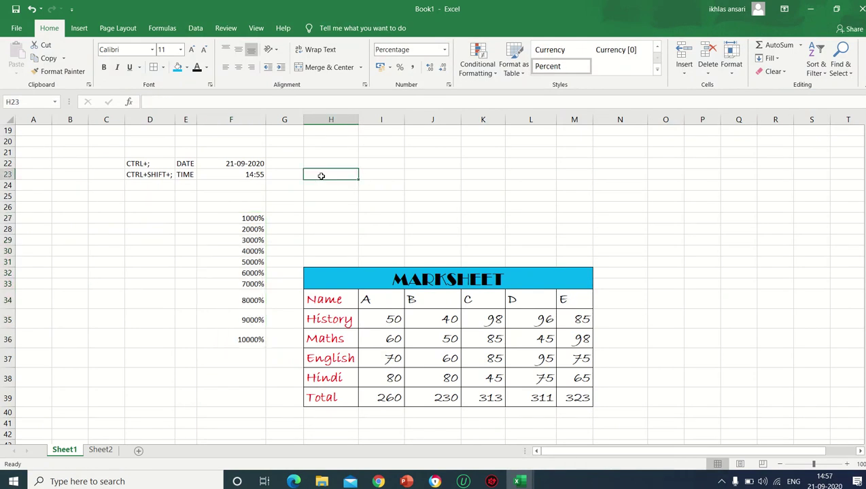
{"action": "type", "text": "10500"}
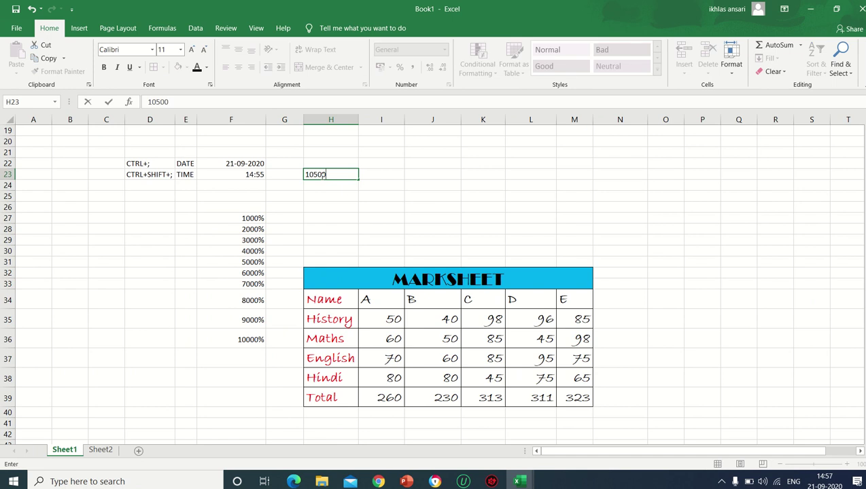
{"action": "left_click", "coordinate": [406, 174]}
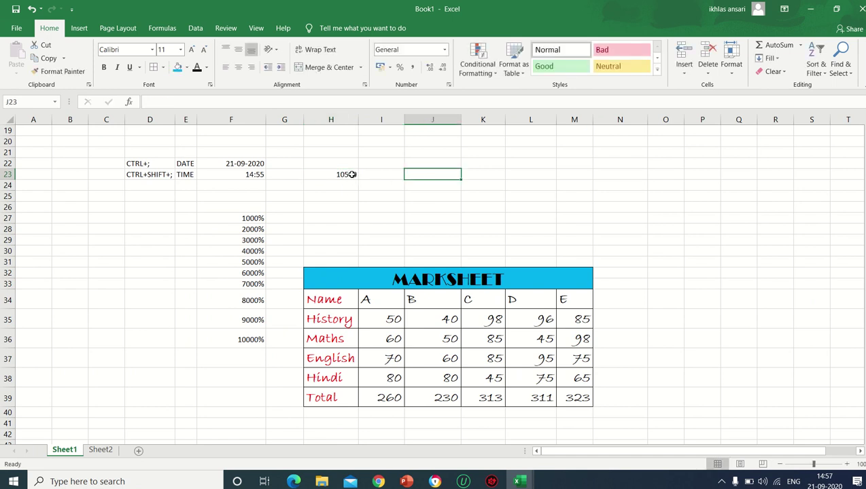
{"action": "left_click", "coordinate": [349, 175]}
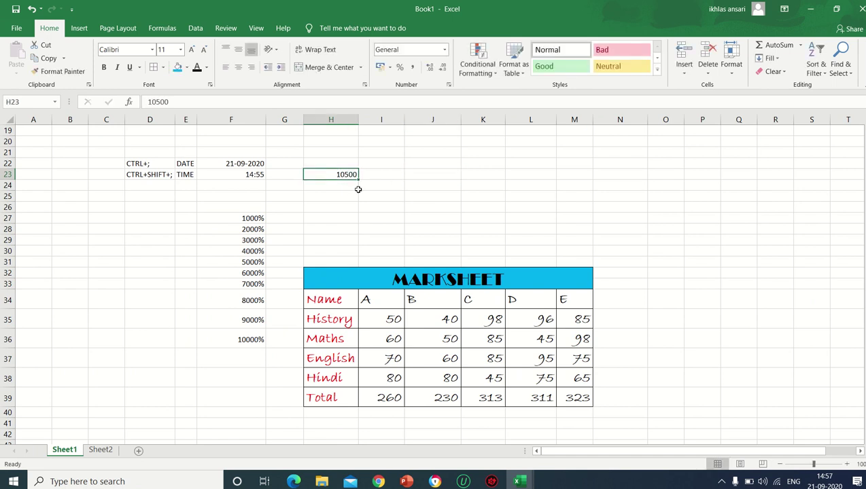
{"action": "left_click", "coordinate": [411, 67]}
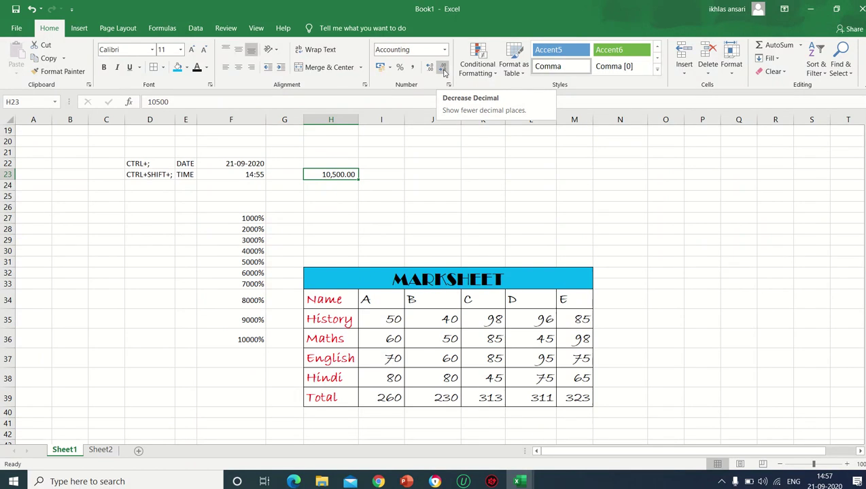
- Adjust H23's decimal places until it reads 10,500 with no decimals
{"action": "left_click", "coordinate": [443, 68]}
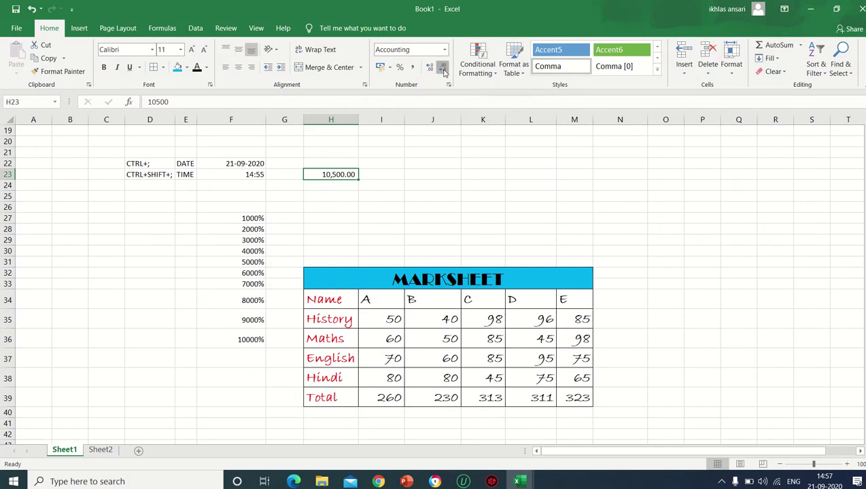
{"action": "left_click", "coordinate": [442, 68]}
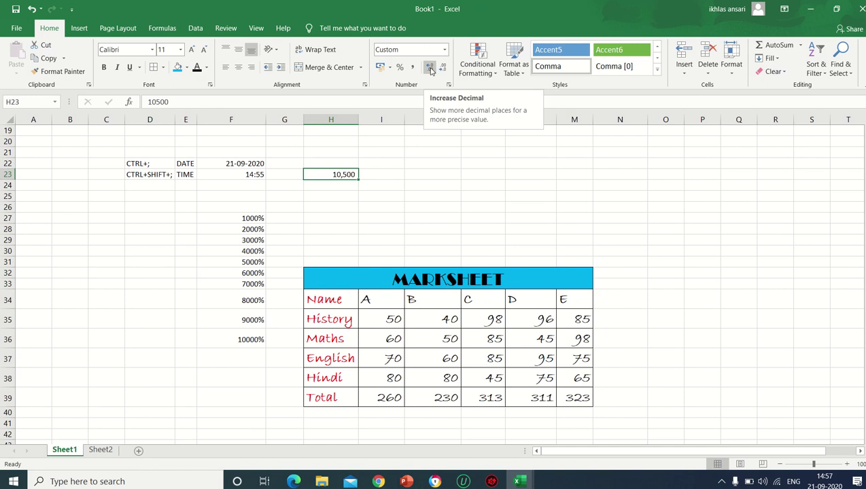
{"action": "left_click", "coordinate": [430, 69]}
{"action": "left_click", "coordinate": [431, 68]}
{"action": "left_click", "coordinate": [430, 68]}
{"action": "left_click", "coordinate": [430, 69]}
{"action": "left_click", "coordinate": [430, 68]}
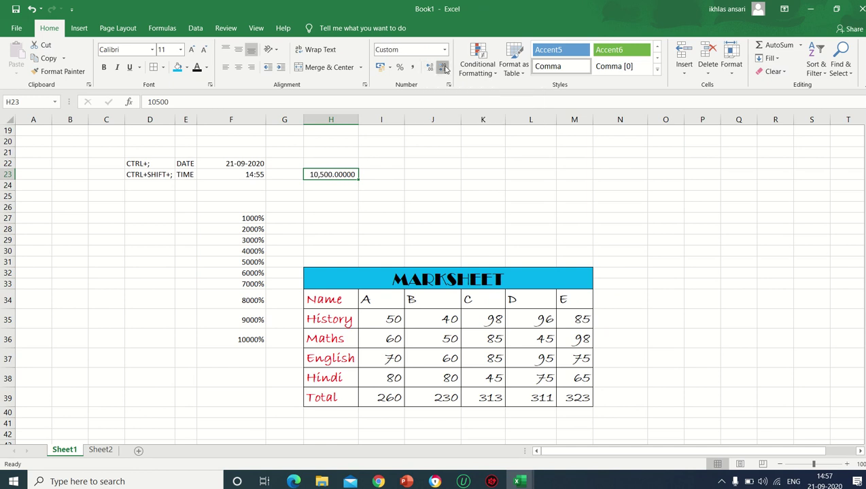
{"action": "left_click", "coordinate": [442, 67]}
{"action": "left_click", "coordinate": [443, 68]}
{"action": "left_click", "coordinate": [443, 68]}
{"action": "left_click", "coordinate": [442, 68]}
{"action": "left_click", "coordinate": [442, 68]}
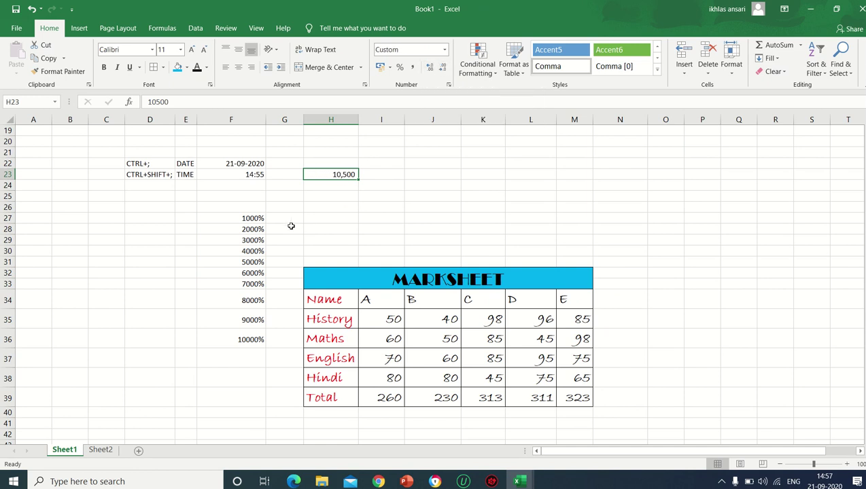
- Select the percentage series in column F, then undo back to F27
{"action": "left_click_drag", "start_coordinate": [253, 218], "coordinate": [234, 398]}
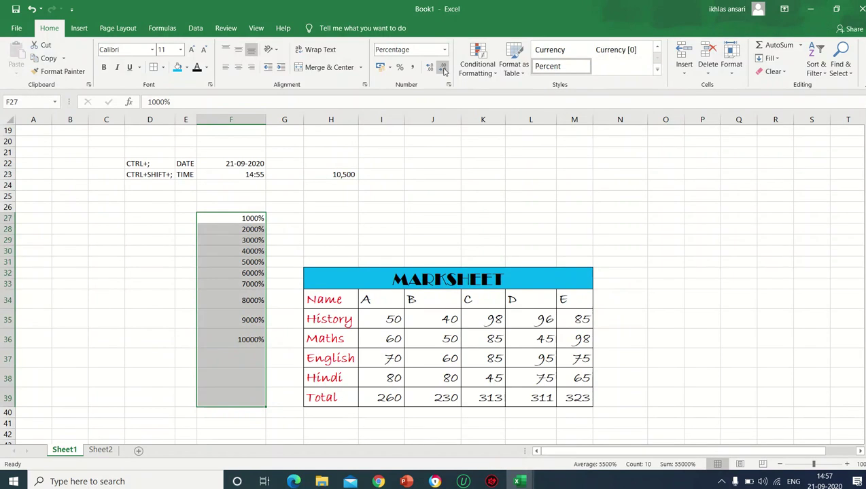
{"action": "left_click", "coordinate": [516, 180]}
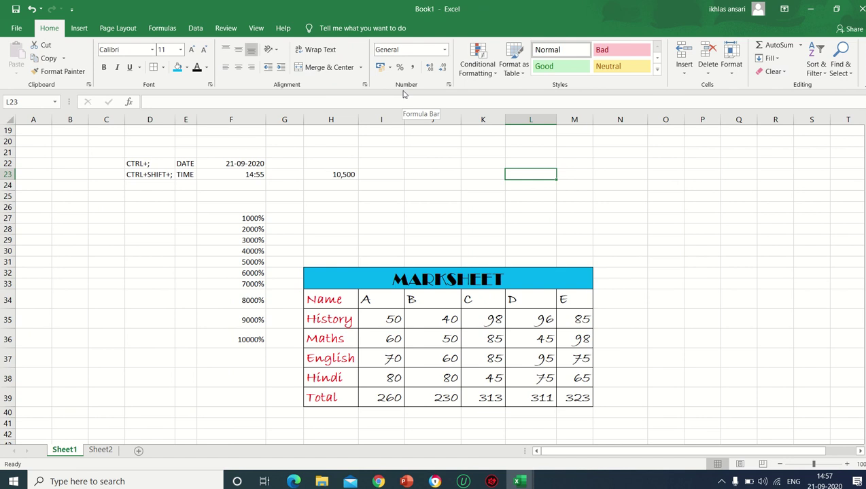
{"action": "key", "text": "ctrl+z"}
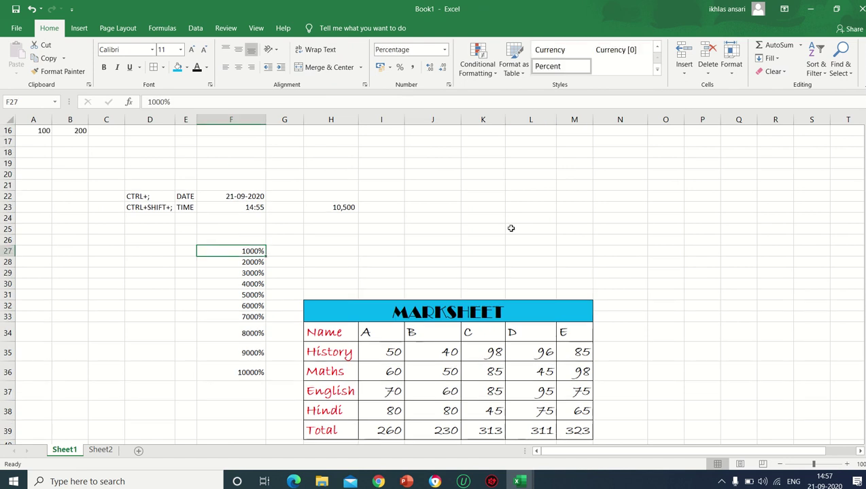